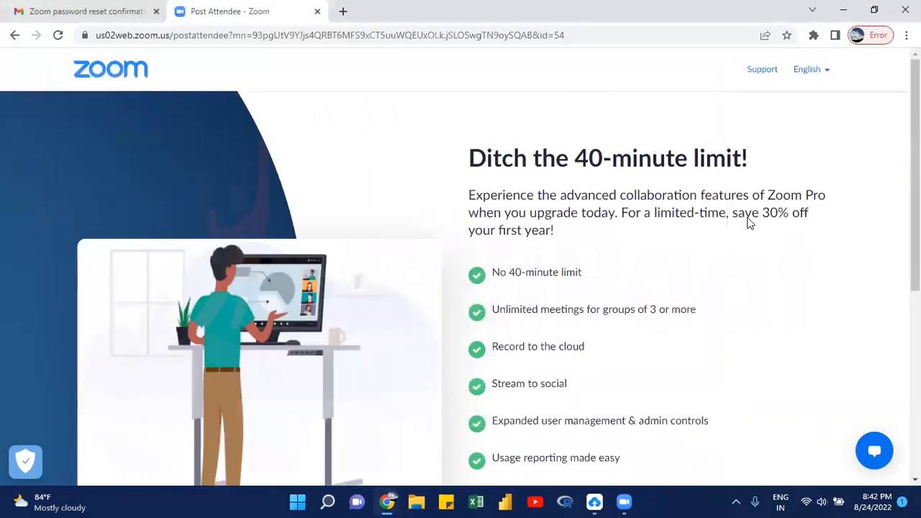
Step: Switch to Tableau and connect to the Sample - Superstore Excel workbook in Training-Datasets
{"action": "left_click", "coordinate": [510, 502]}
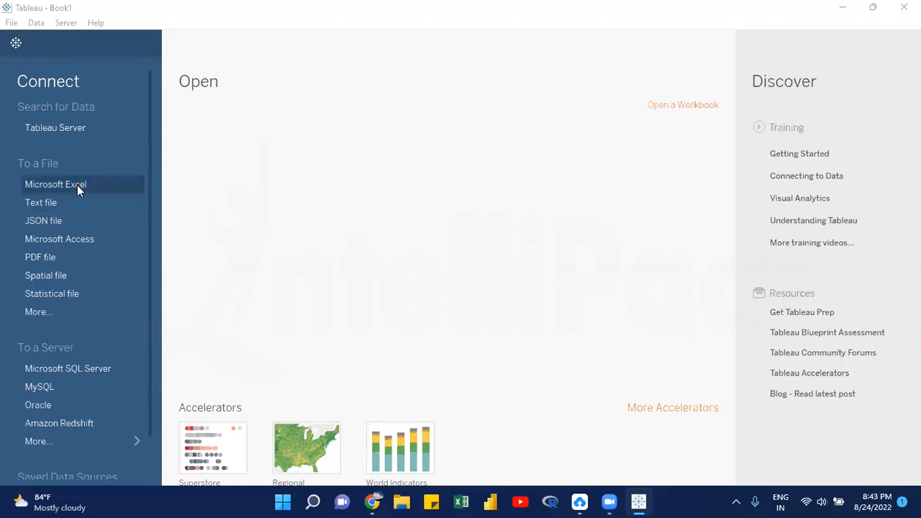
{"action": "left_click", "coordinate": [75, 185]}
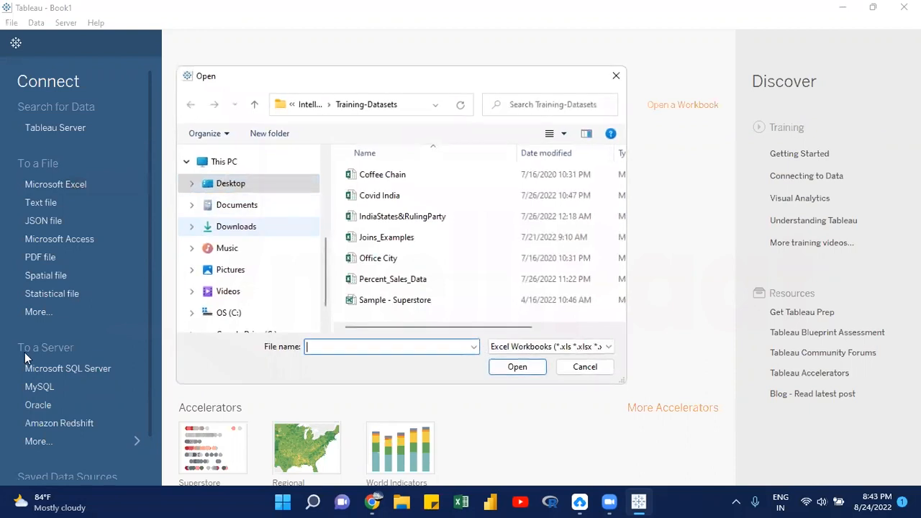
{"action": "double_click", "coordinate": [395, 300]}
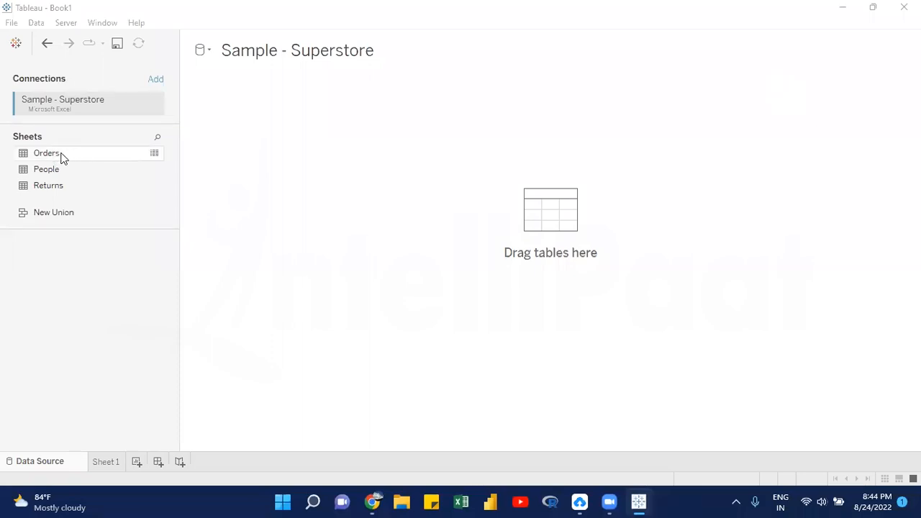
Step: Add the Orders sheet to the data source canvas and enlarge its data preview, collapsing the table details
{"action": "left_click_drag", "start_coordinate": [51, 160], "coordinate": [333, 131]}
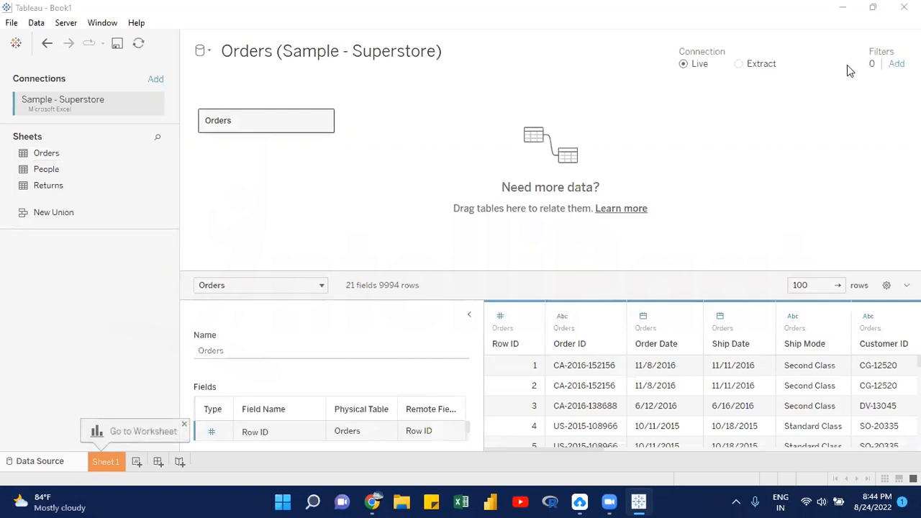
{"action": "left_click", "coordinate": [469, 316]}
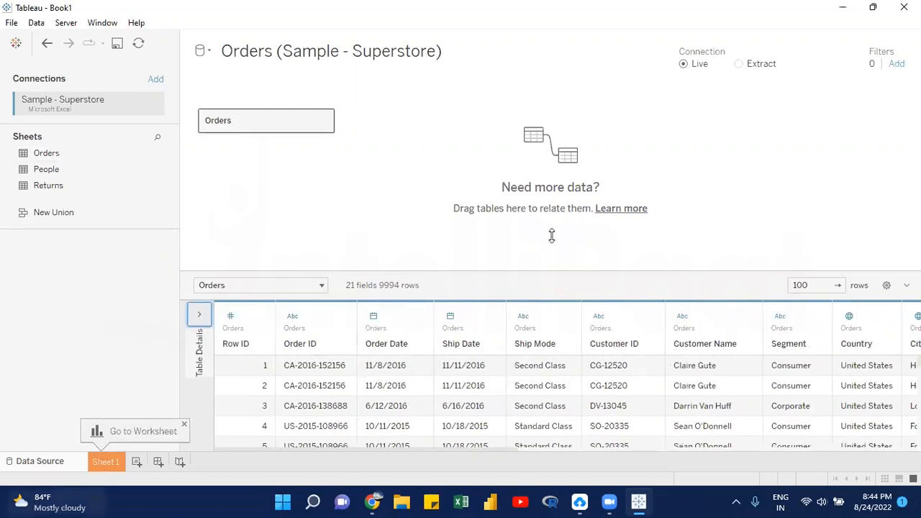
{"action": "mouse_move", "coordinate": [57, 501]}
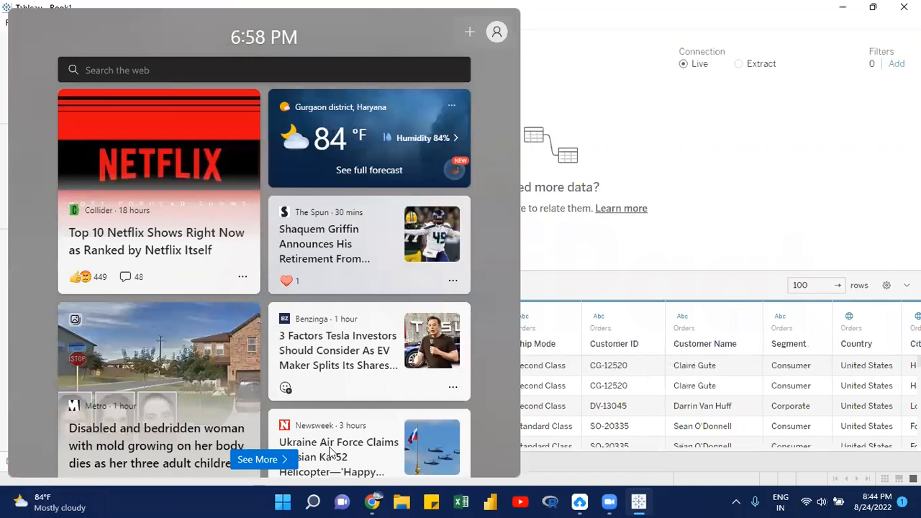
{"action": "left_click_drag", "start_coordinate": [524, 271], "coordinate": [504, 236]}
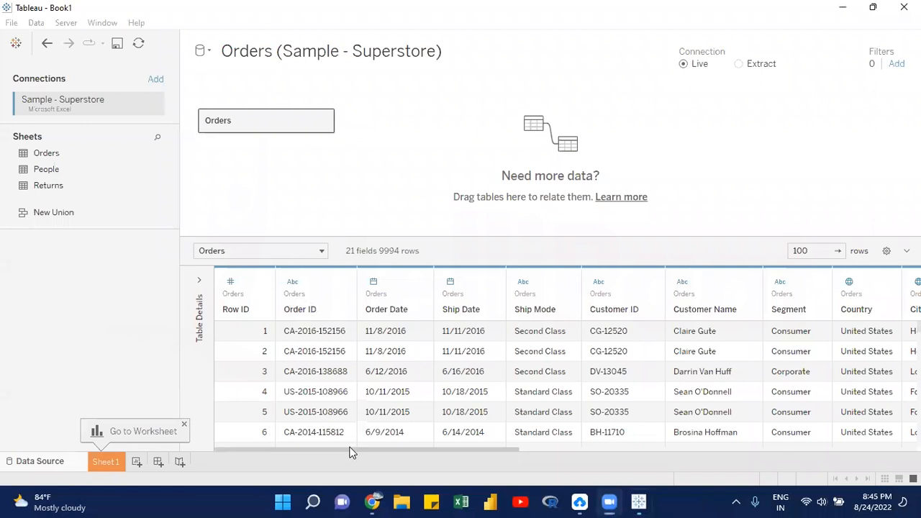
Step: Review the Ship Mode column's members through its aliases, leaving them without edits
{"action": "scroll", "coordinate": [334, 305], "scroll_direction": "right", "scroll_amount": 3}
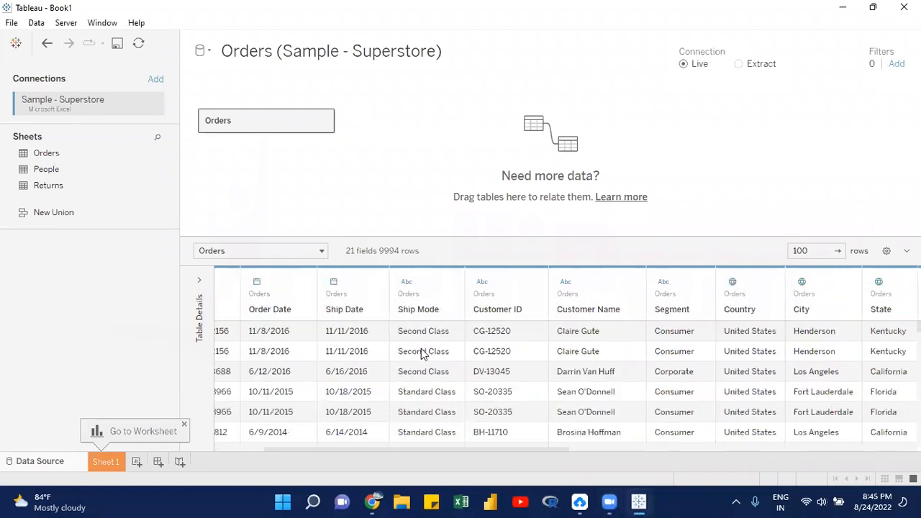
{"action": "left_click", "coordinate": [452, 283]}
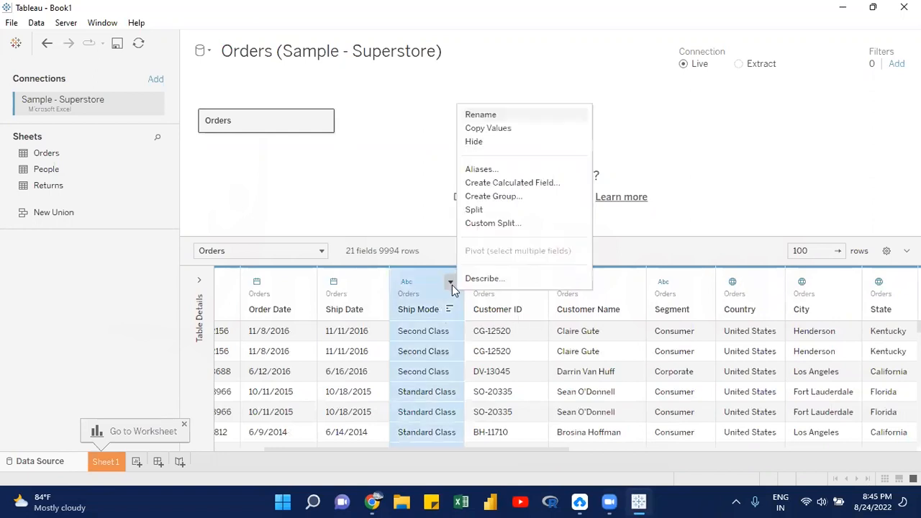
{"action": "left_click", "coordinate": [466, 171]}
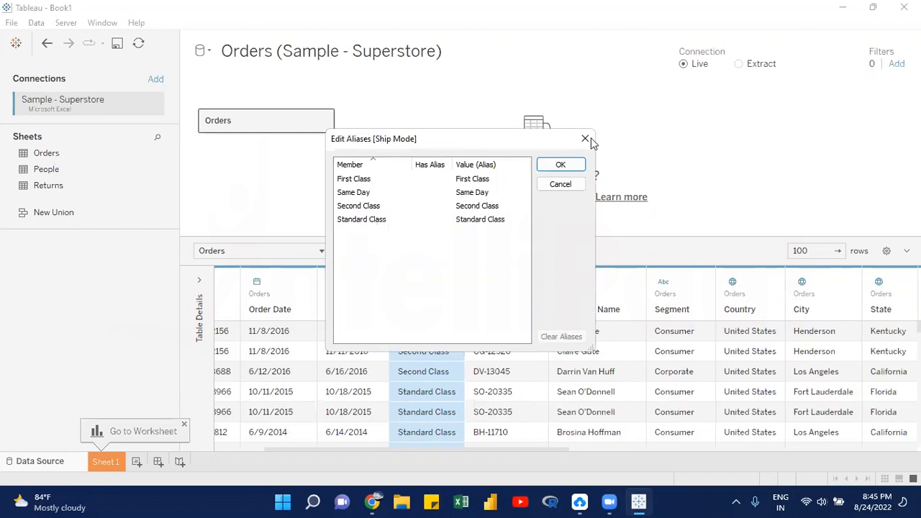
{"action": "key", "text": "Escape"}
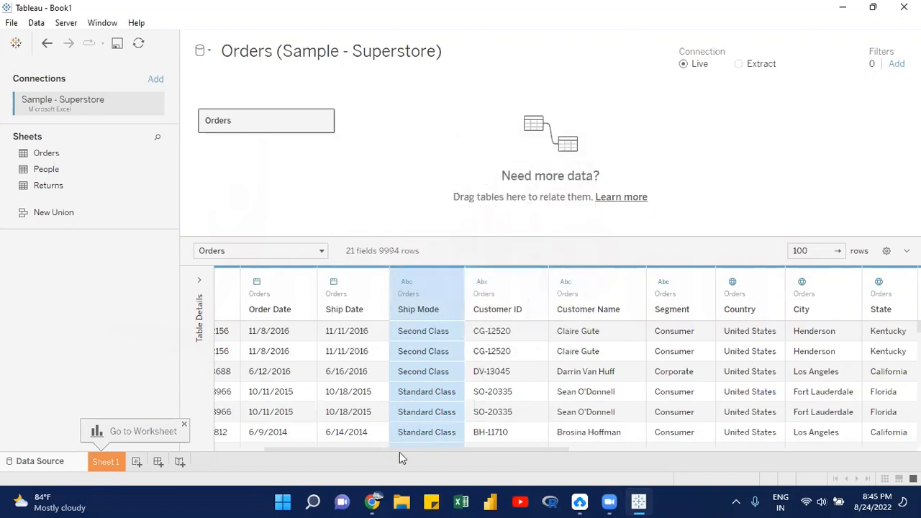
Step: Review the Segment column's members through its aliases, leaving them without edits
{"action": "scroll", "coordinate": [453, 456], "scroll_direction": "right", "scroll_amount": 5}
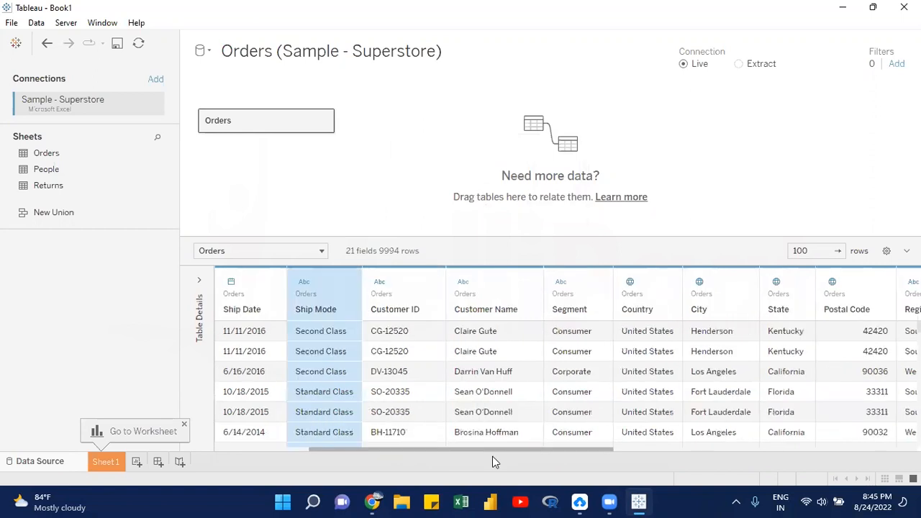
{"action": "scroll", "coordinate": [496, 457], "scroll_direction": "right", "scroll_amount": 1}
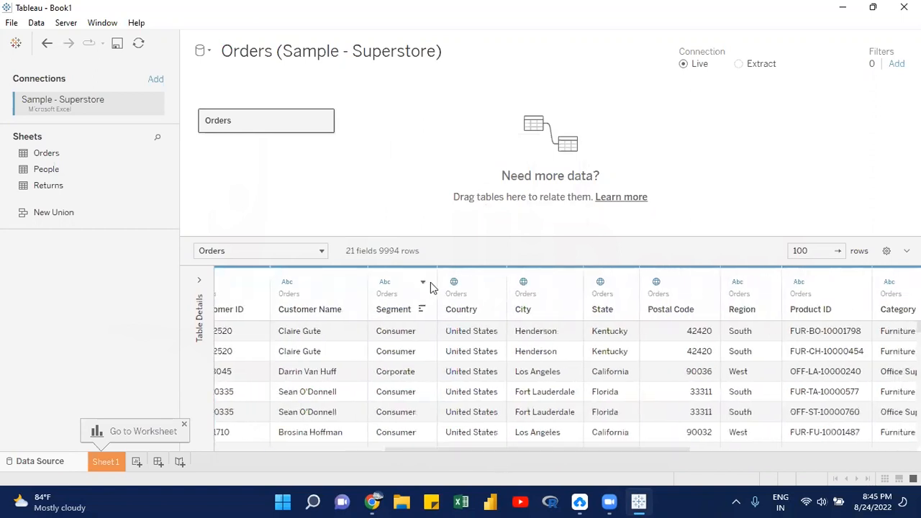
{"action": "left_click", "coordinate": [423, 282]}
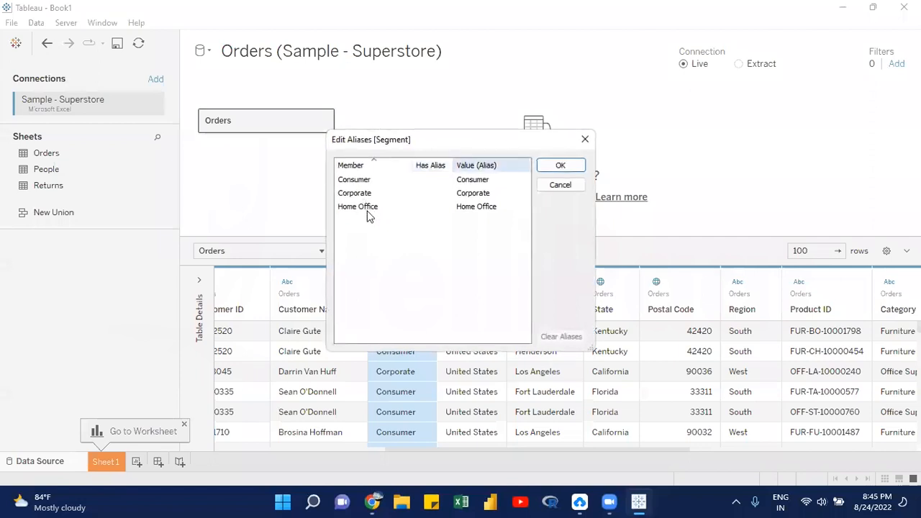
{"action": "left_click", "coordinate": [584, 140]}
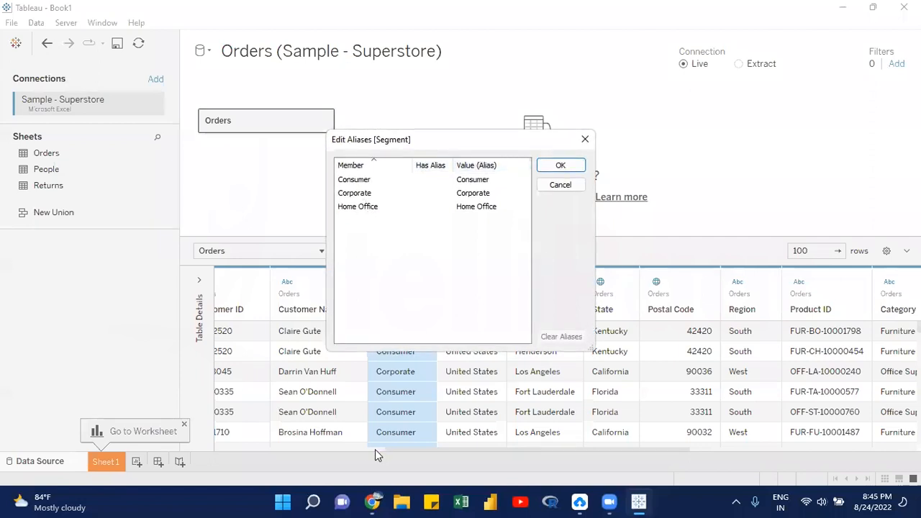
Step: Browse the geographic, product and sales columns of the Orders preview and review the Region column's members through its aliases
{"action": "left_click", "coordinate": [327, 451]}
{"action": "left_click_drag", "start_coordinate": [460, 457], "coordinate": [527, 463]}
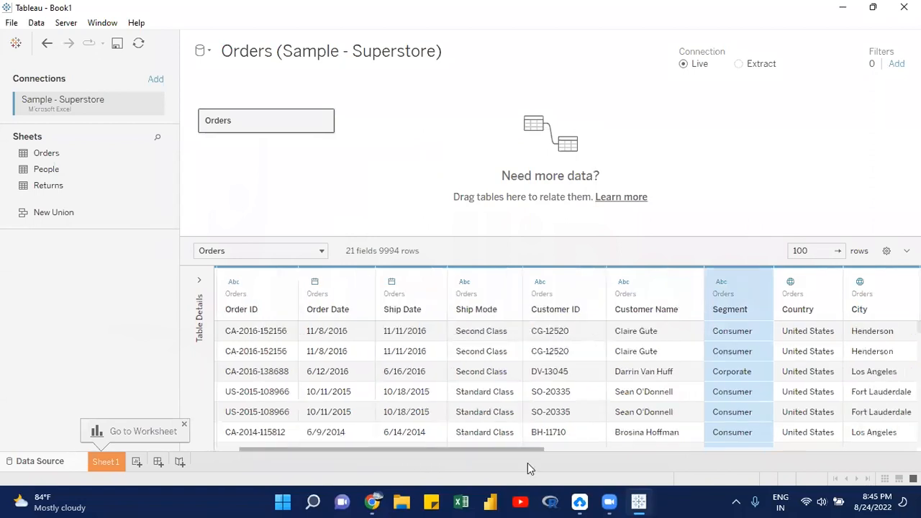
{"action": "scroll", "coordinate": [411, 281], "scroll_direction": "right", "scroll_amount": 5}
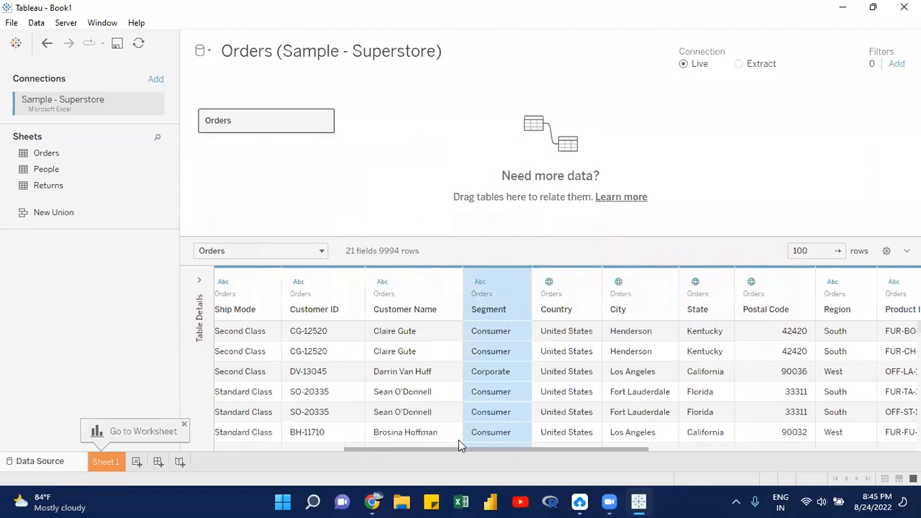
{"action": "scroll", "coordinate": [453, 448], "scroll_direction": "right", "scroll_amount": 3}
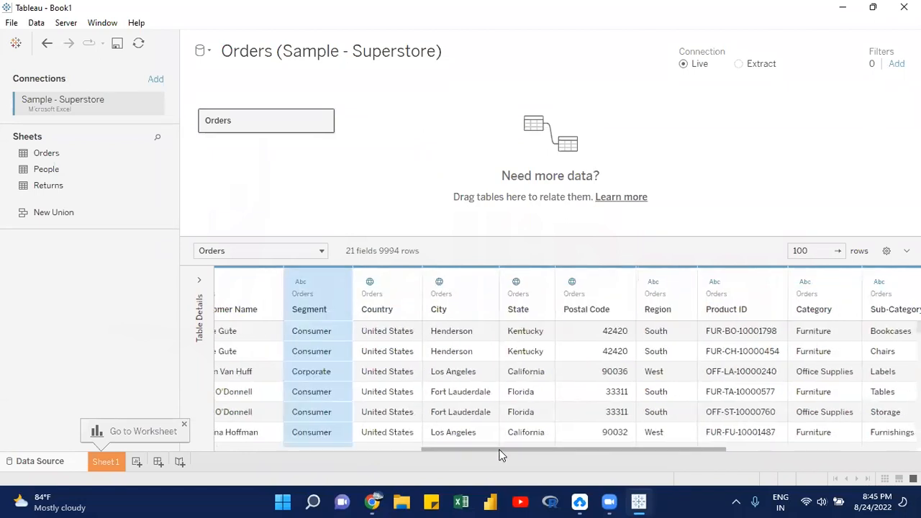
{"action": "scroll", "coordinate": [476, 455], "scroll_direction": "right", "scroll_amount": 2}
{"action": "scroll", "coordinate": [474, 455], "scroll_direction": "left", "scroll_amount": 1}
{"action": "scroll", "coordinate": [500, 454], "scroll_direction": "right", "scroll_amount": 1}
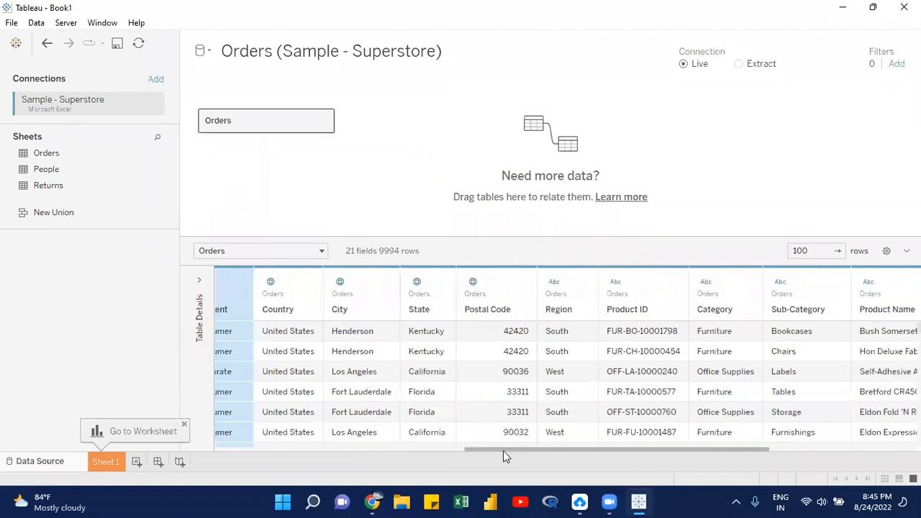
{"action": "scroll", "coordinate": [511, 455], "scroll_direction": "right", "scroll_amount": 1}
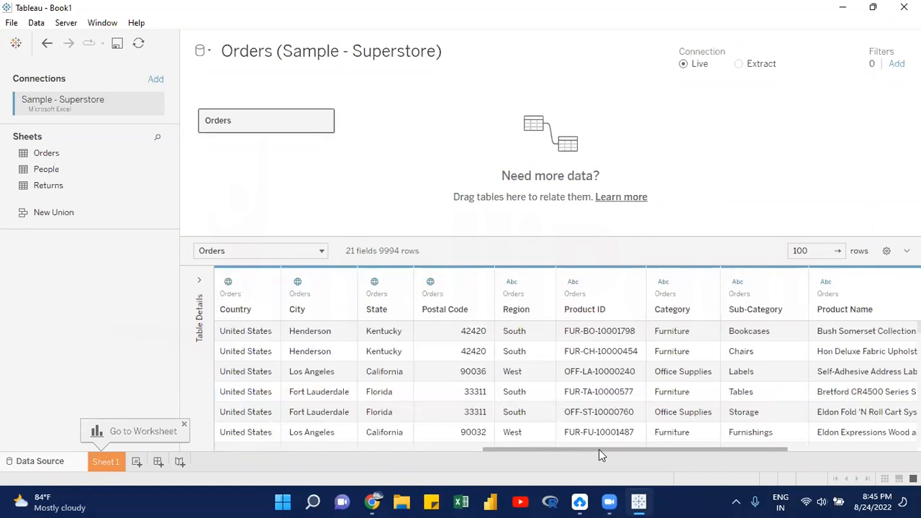
{"action": "scroll", "coordinate": [343, 284], "scroll_direction": "right", "scroll_amount": 5}
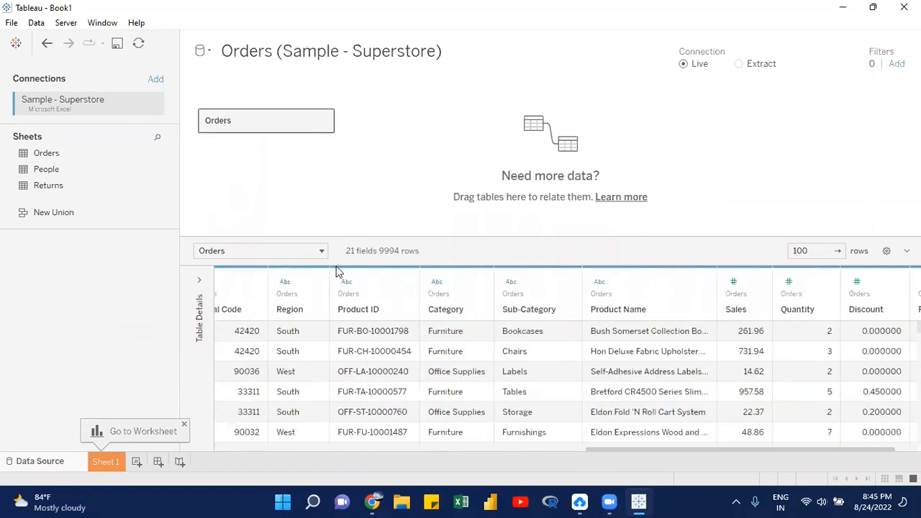
{"action": "left_click", "coordinate": [314, 281]}
{"action": "left_click", "coordinate": [353, 169]}
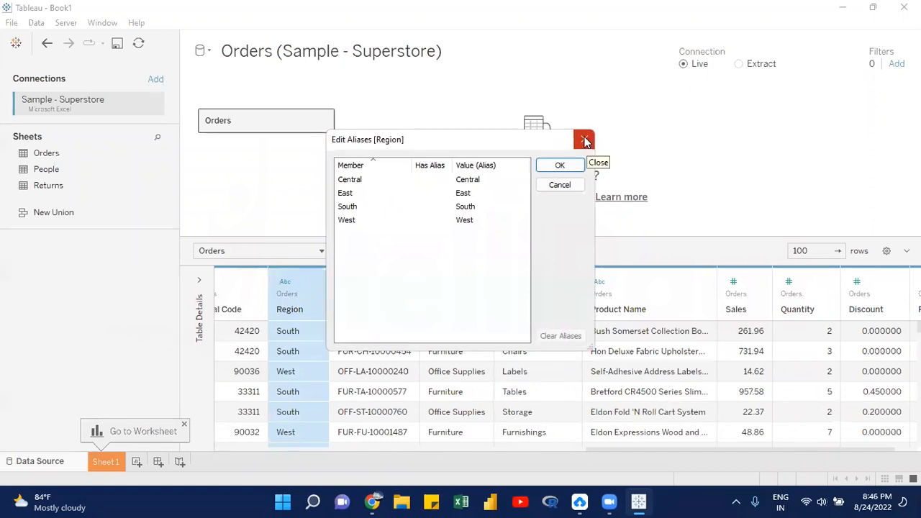
{"action": "key", "text": "Escape"}
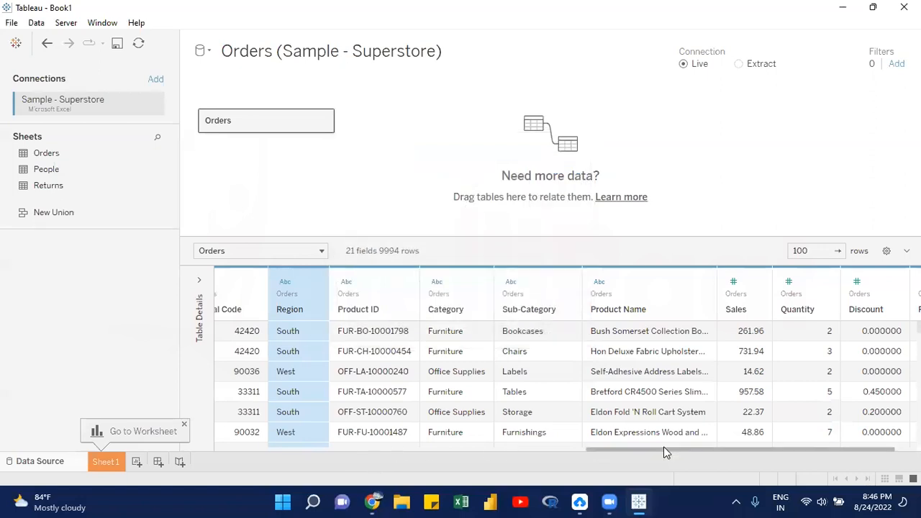
{"action": "left_click_drag", "start_coordinate": [663, 449], "coordinate": [688, 449]}
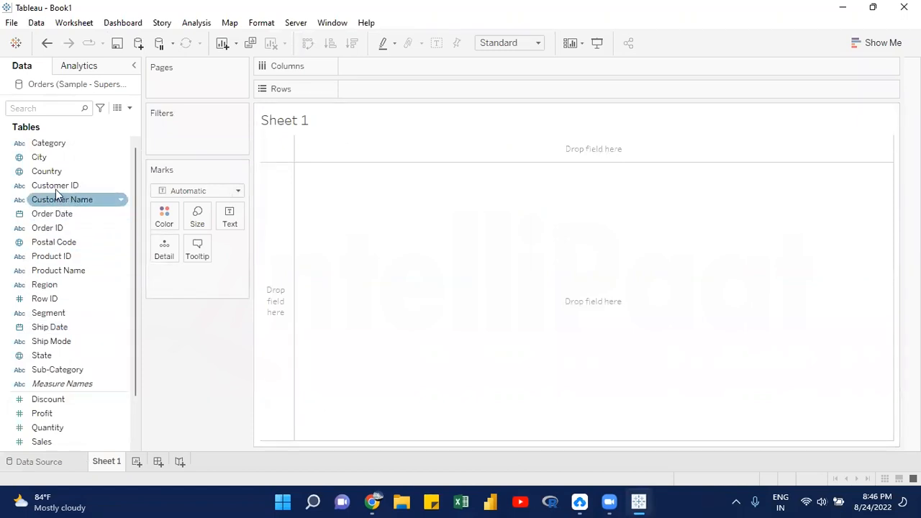
Step: On Sheet 1, chart Sales on Rows against Order Date on Columns, using the continuous quarter-and-year date level
{"action": "left_click_drag", "start_coordinate": [58, 217], "coordinate": [428, 78]}
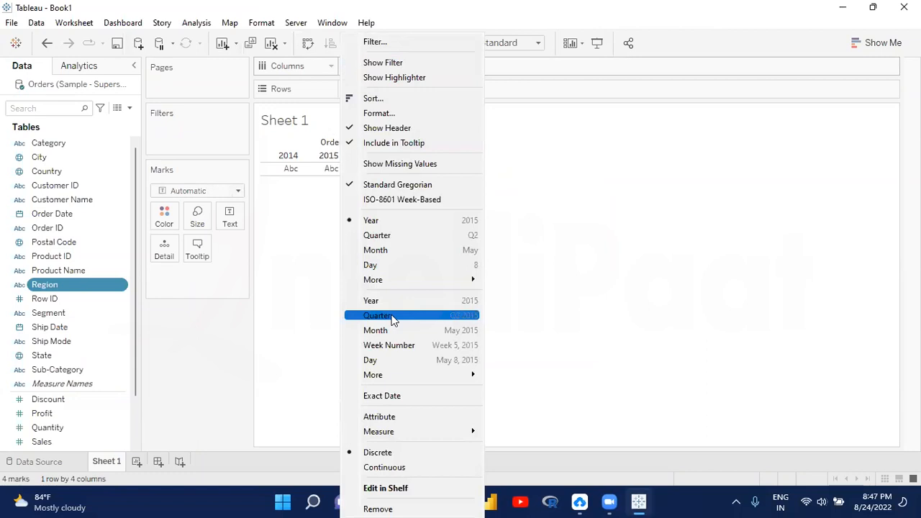
{"action": "left_click", "coordinate": [393, 320]}
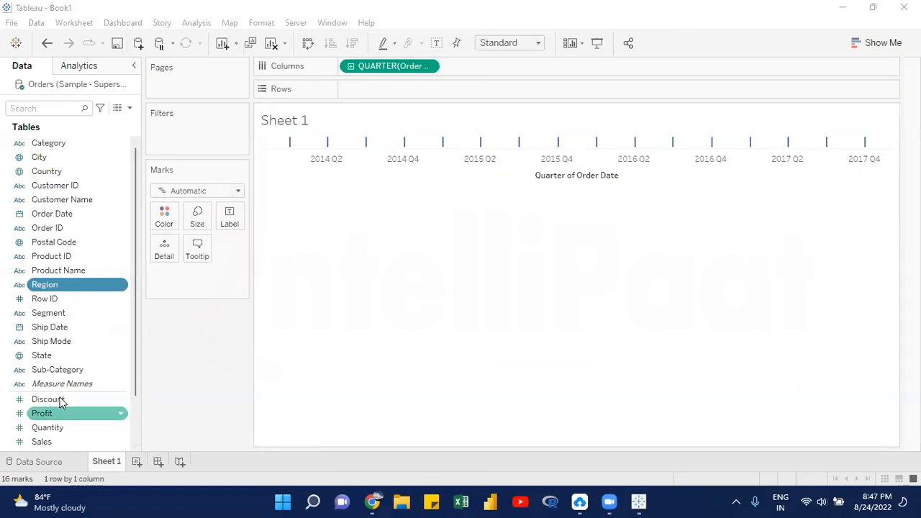
{"action": "scroll", "coordinate": [62, 411], "scroll_direction": "down", "scroll_amount": 1}
{"action": "mouse_move", "coordinate": [74, 398]}
{"action": "left_mouse_down"}
{"action": "mouse_move", "coordinate": [348, 124]}
{"action": "mouse_move", "coordinate": [364, 90]}
{"action": "mouse_move", "coordinate": [786, 358]}
{"action": "left_mouse_up"}
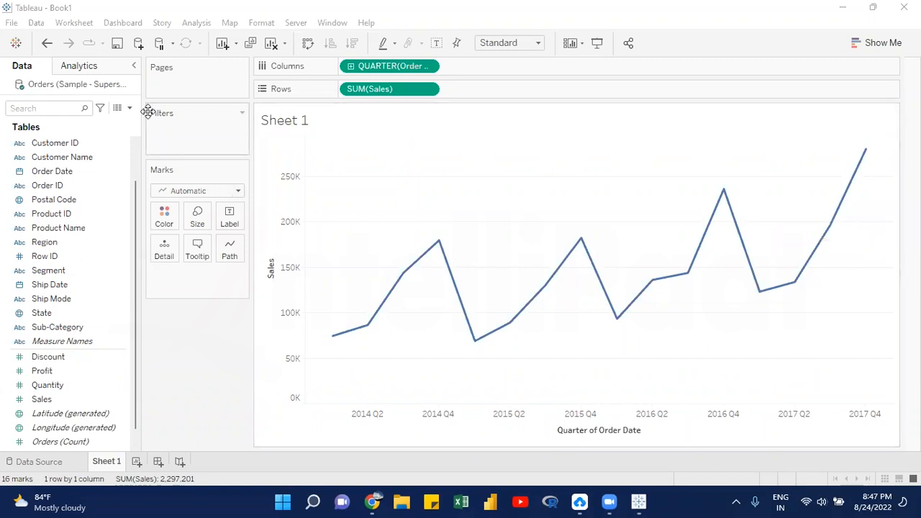
Step: Add a forecast to the quarterly Sales line chart and remove the Forecast indicator from the marks' color
{"action": "left_click", "coordinate": [79, 66]}
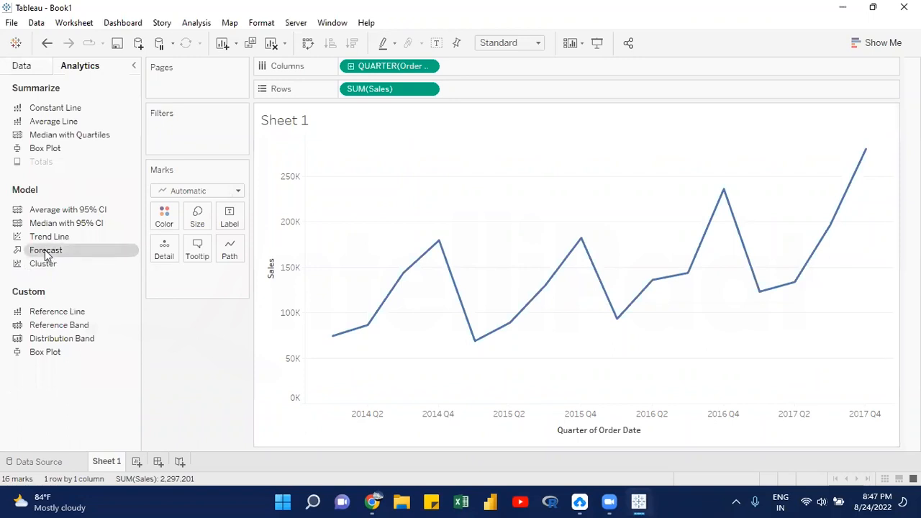
{"action": "left_click_drag", "start_coordinate": [40, 255], "coordinate": [375, 157]}
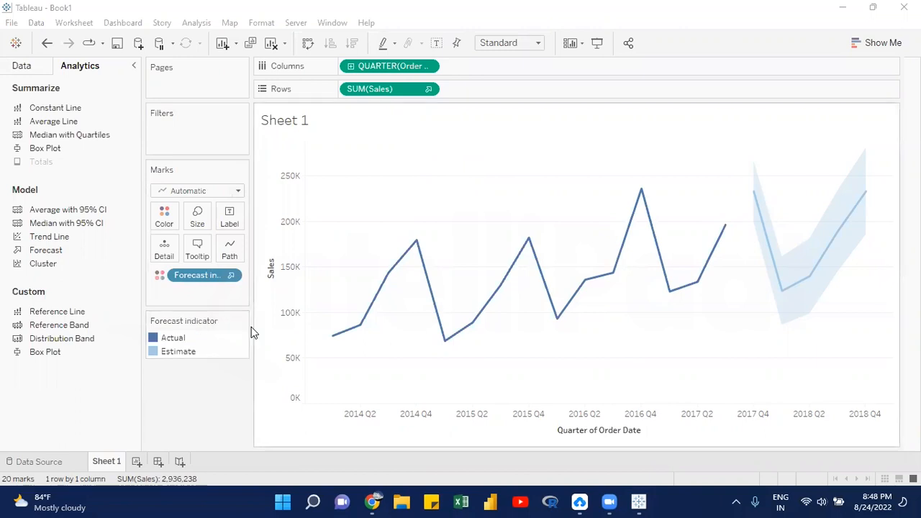
{"action": "left_click_drag", "start_coordinate": [205, 279], "coordinate": [201, 405]}
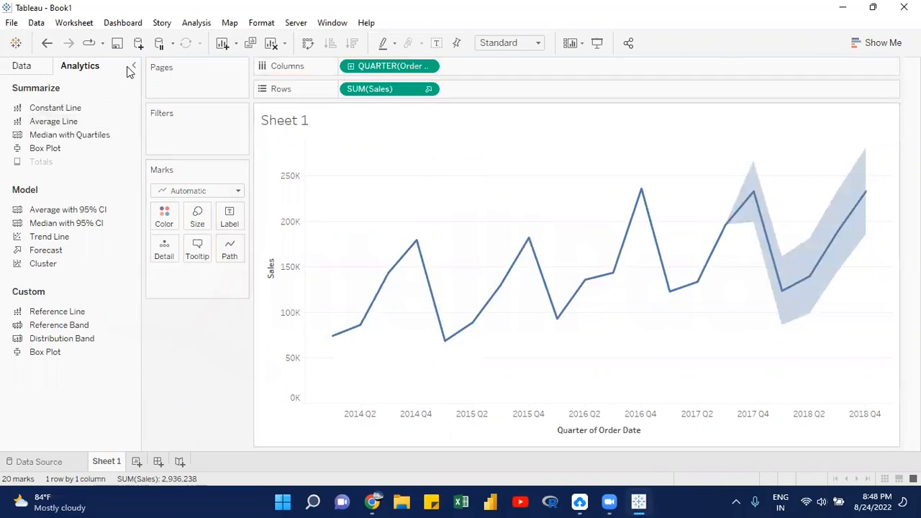
Step: Show mark labels on the Sales line, limited to the minimum and maximum values
{"action": "left_click", "coordinate": [56, 68]}
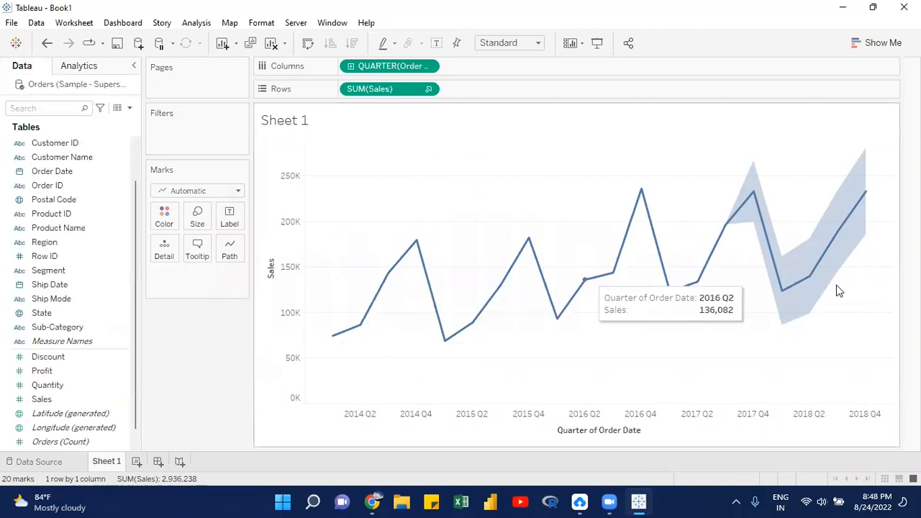
{"action": "left_click", "coordinate": [229, 216]}
{"action": "left_click", "coordinate": [259, 247]}
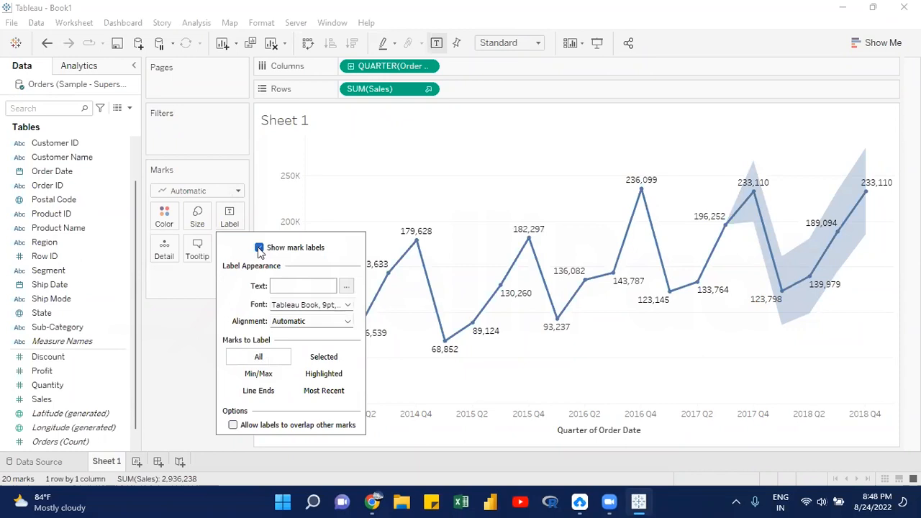
{"action": "left_click", "coordinate": [262, 375]}
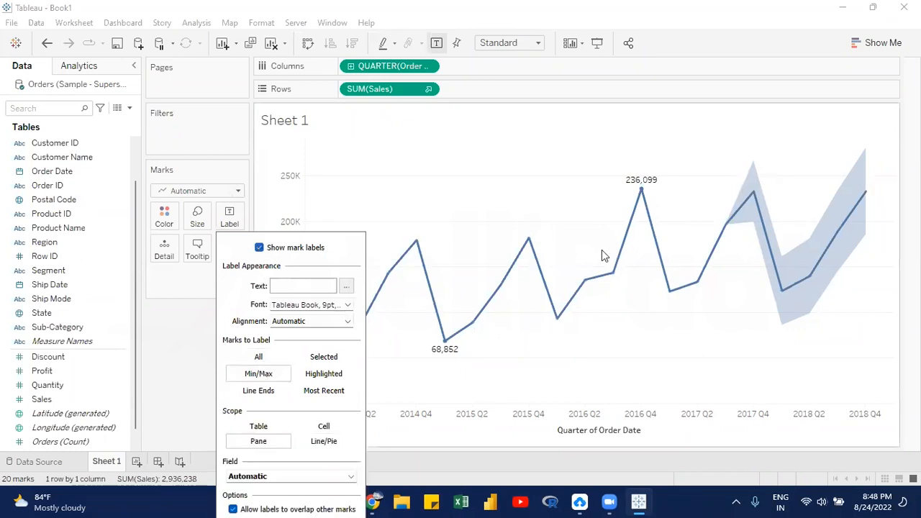
{"action": "left_click", "coordinate": [460, 142]}
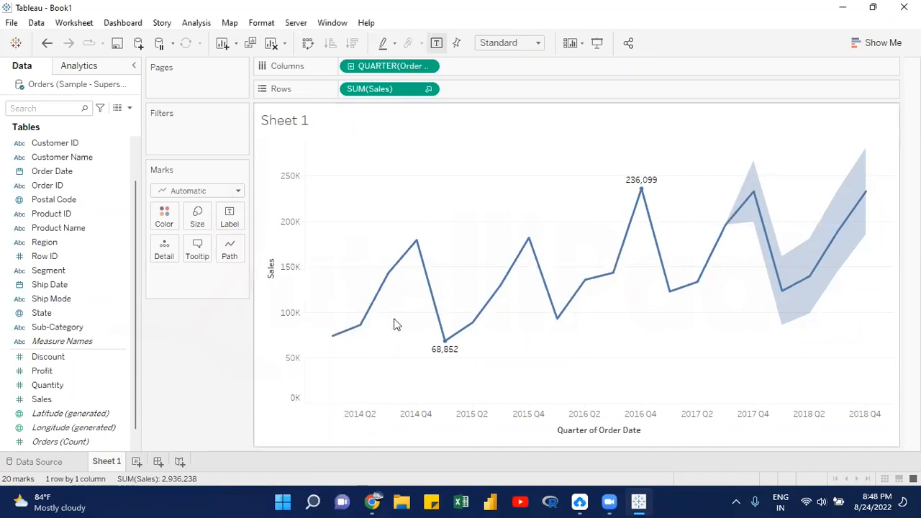
Step: Replace the chart's sheet-name title with "Qaurterly Sales Forecast" and center it
{"action": "double_click", "coordinate": [336, 121]}
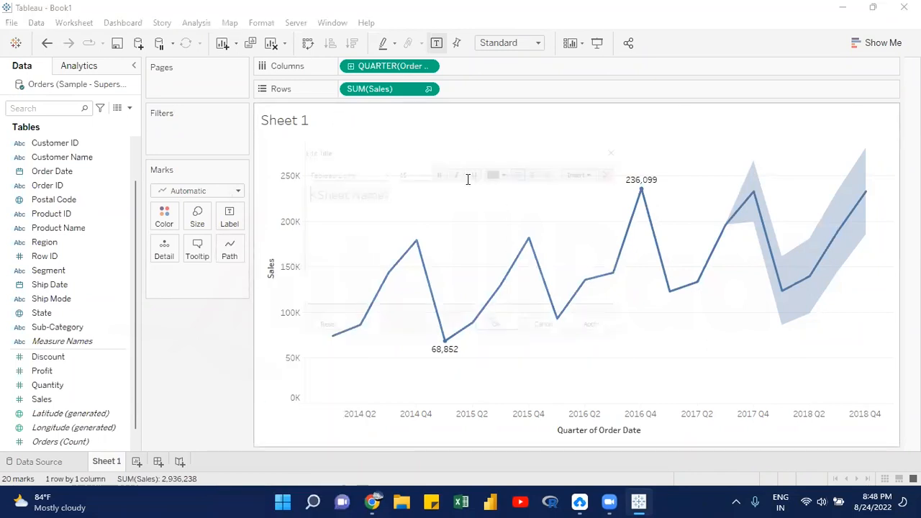
{"action": "key", "text": "ctrl+a"}
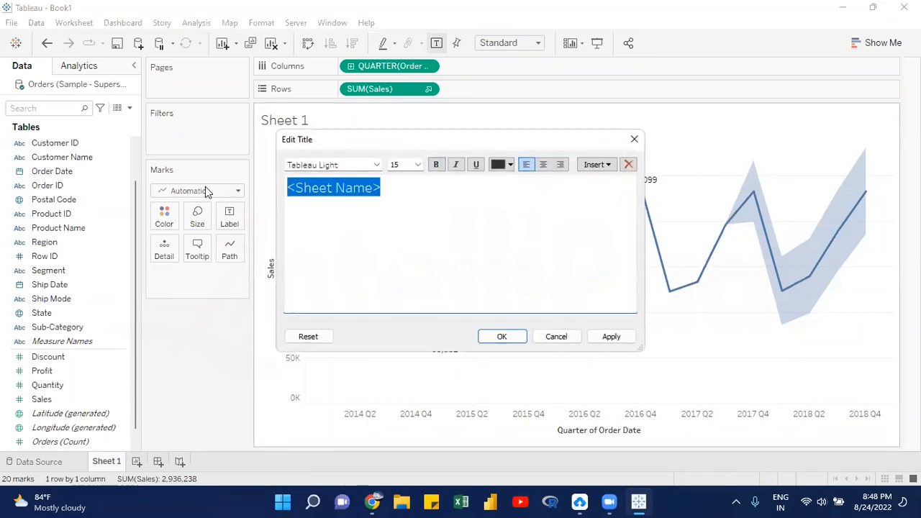
{"action": "type", "text": "Qau"}
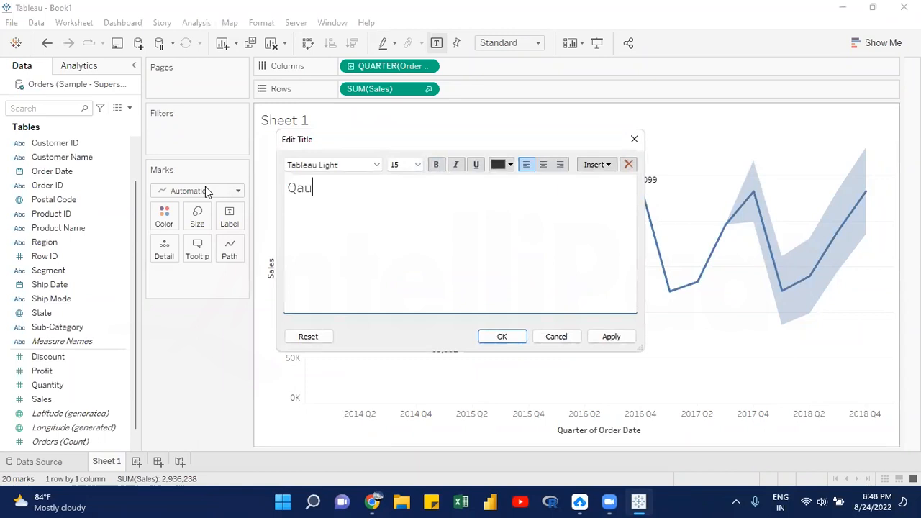
{"action": "type", "text": "rterly Sales Forecast"}
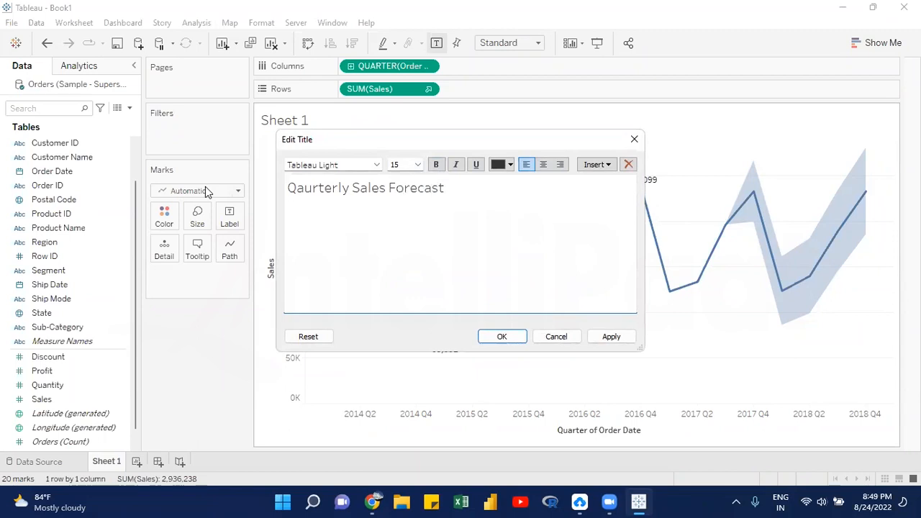
{"action": "key", "text": "ctrl+a"}
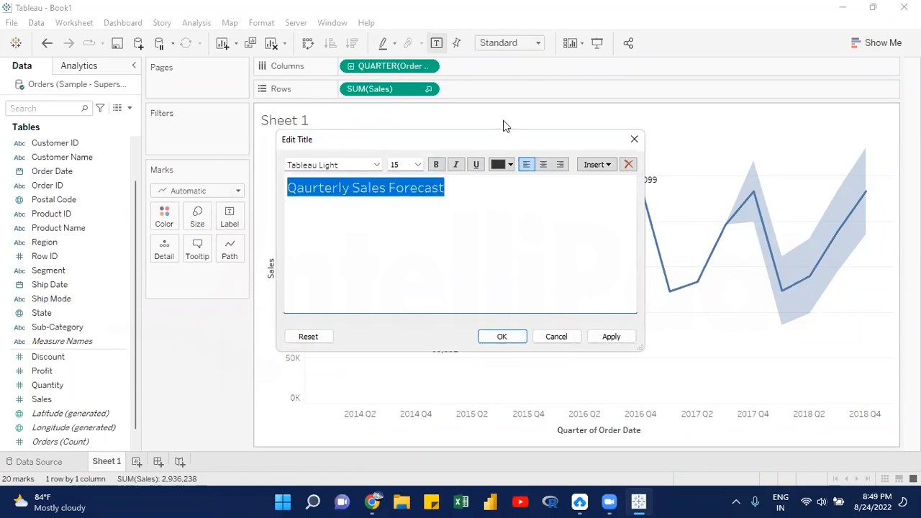
{"action": "left_click", "coordinate": [544, 164]}
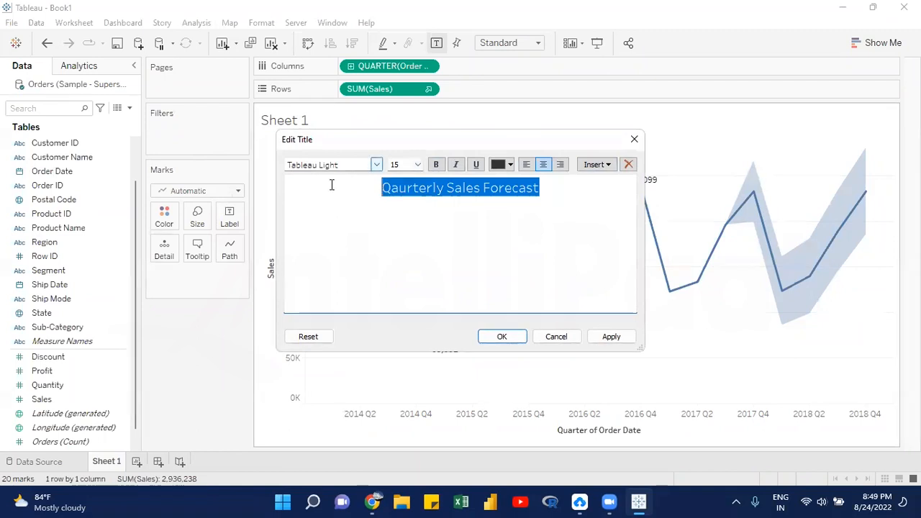
Step: Format the chart title in the Tableau Bold font at size 20 and apply it
{"action": "left_click", "coordinate": [376, 165]}
{"action": "key", "text": "Up"}
{"action": "key", "text": "Up"}
{"action": "key", "text": "Up"}
{"action": "key", "text": "Up"}
{"action": "key", "text": "Up"}
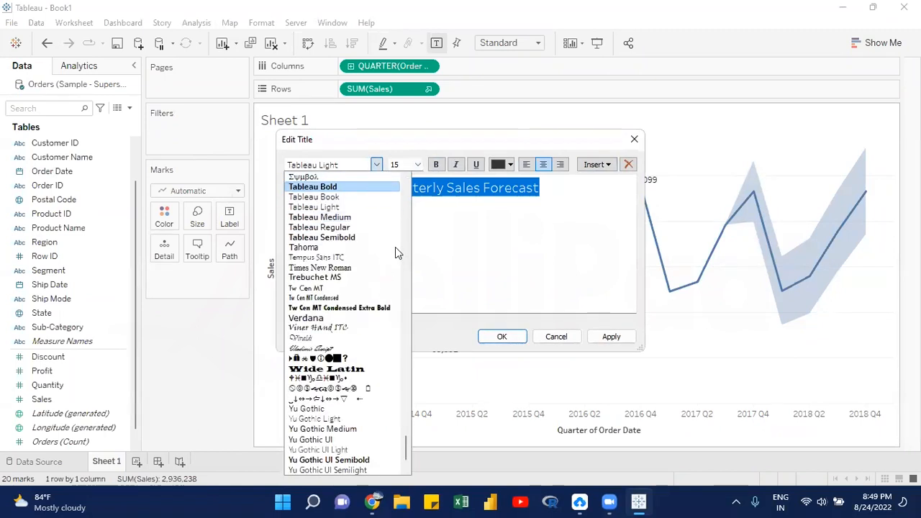
{"action": "key", "text": "Return"}
{"action": "left_click", "coordinate": [417, 165]}
{"action": "left_click", "coordinate": [394, 253]}
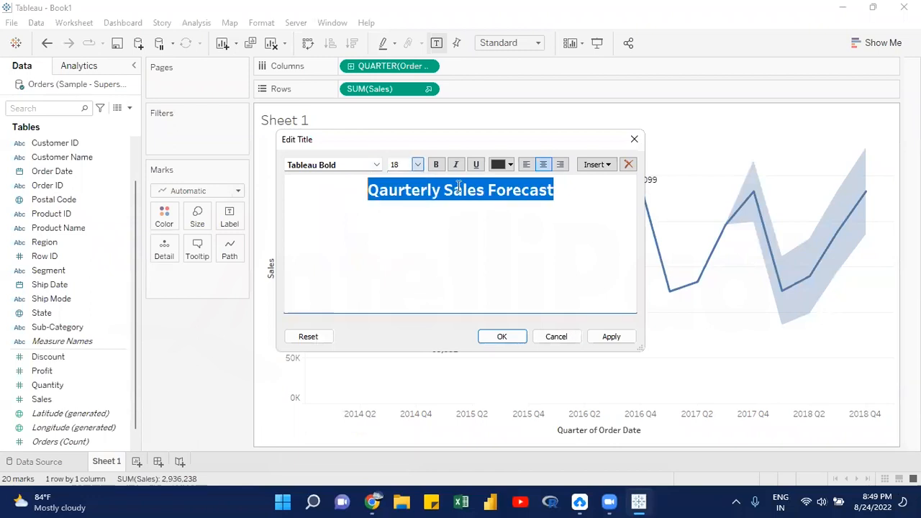
{"action": "left_click", "coordinate": [418, 164]}
{"action": "left_click", "coordinate": [395, 252]}
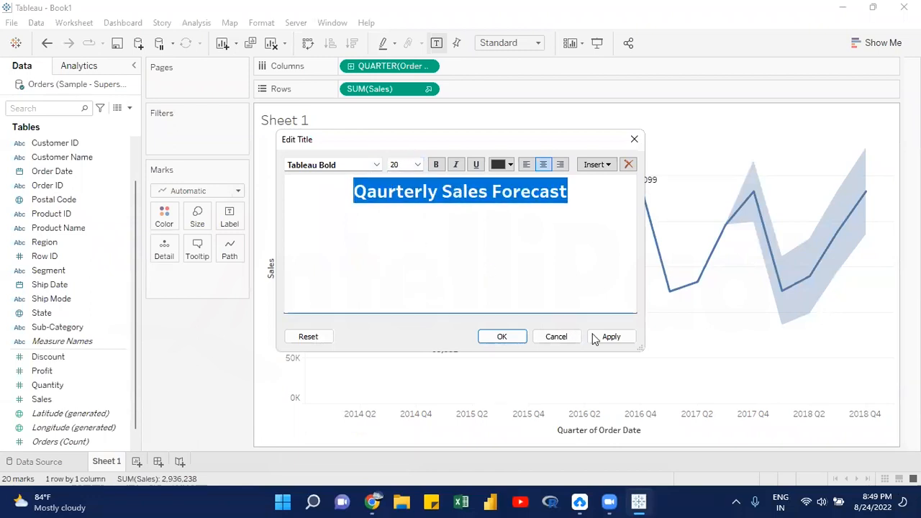
{"action": "left_click", "coordinate": [611, 336]}
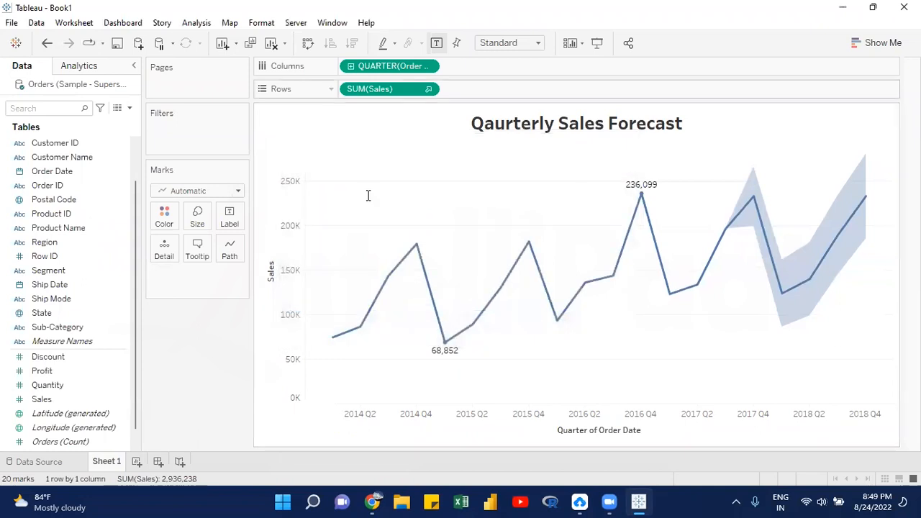
Step: Change the chart title's text color to blue to match the Sales line
{"action": "double_click", "coordinate": [497, 125]}
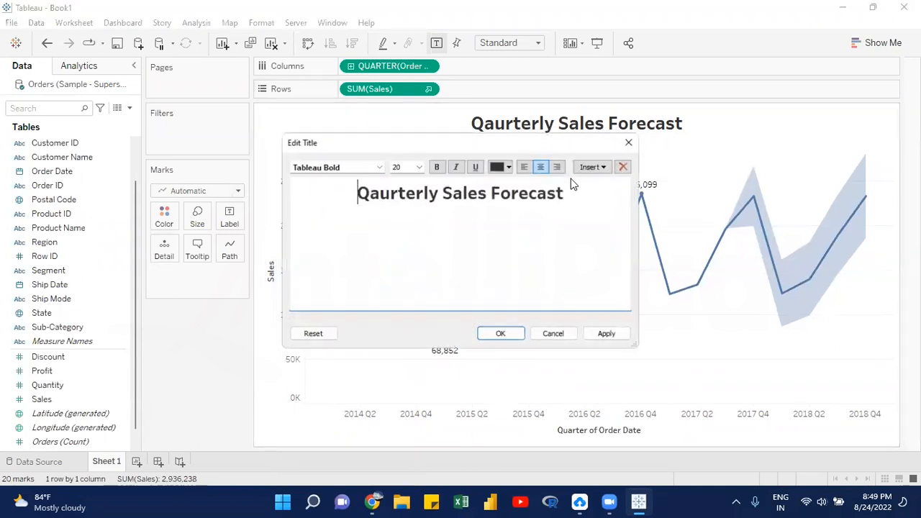
{"action": "left_click_drag", "start_coordinate": [569, 193], "coordinate": [352, 194]}
{"action": "left_click", "coordinate": [509, 166]}
{"action": "left_click", "coordinate": [567, 192]}
{"action": "left_click", "coordinate": [609, 335]}
{"action": "left_click", "coordinate": [501, 335]}
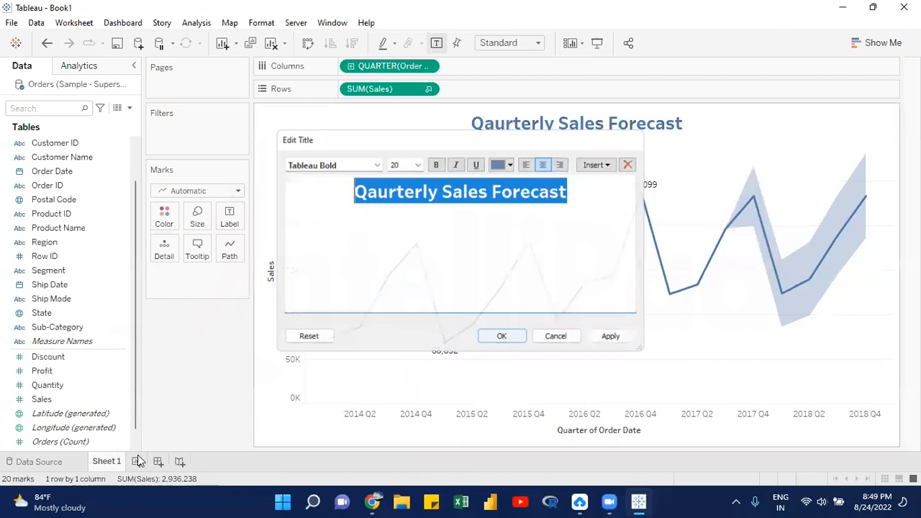
Step: Rename Sheet 1 as QSF and add a new worksheet
{"action": "double_click", "coordinate": [106, 462]}
{"action": "type", "text": "QSF"}
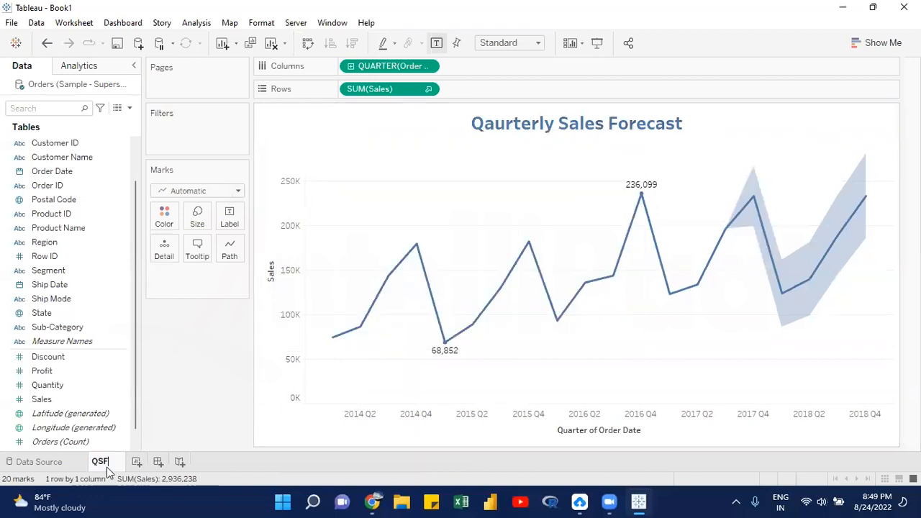
{"action": "key", "text": "Return"}
{"action": "left_click", "coordinate": [131, 464]}
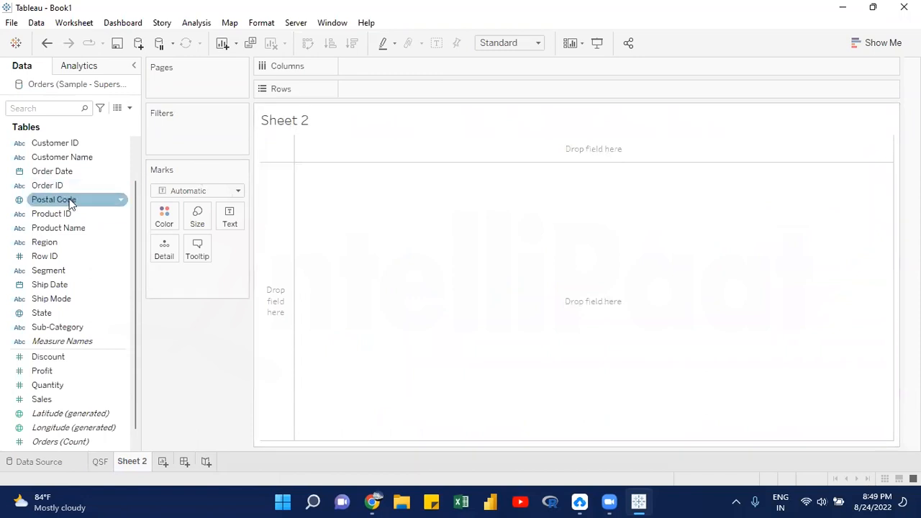
Step: Combine the Country and City fields into a hierarchy named Location
{"action": "scroll", "coordinate": [99, 204], "scroll_direction": "up", "scroll_amount": 1}
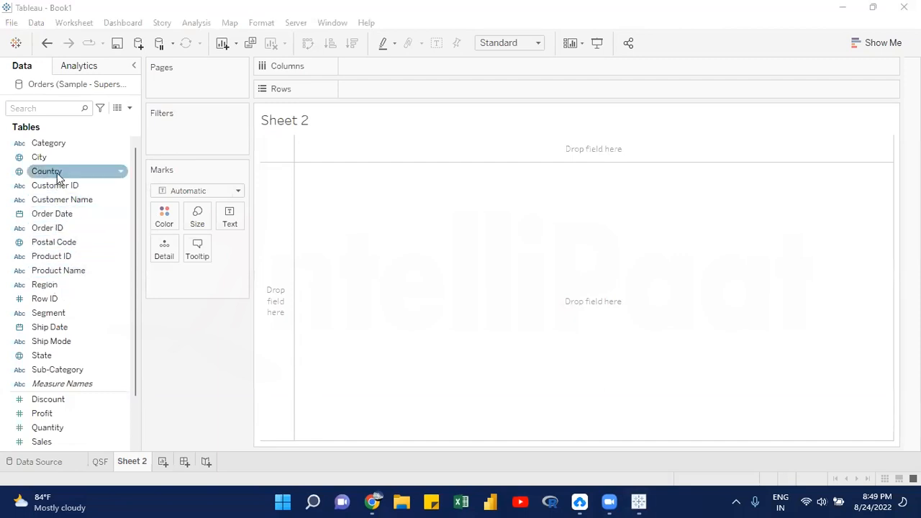
{"action": "left_click_drag", "start_coordinate": [58, 167], "coordinate": [59, 157]}
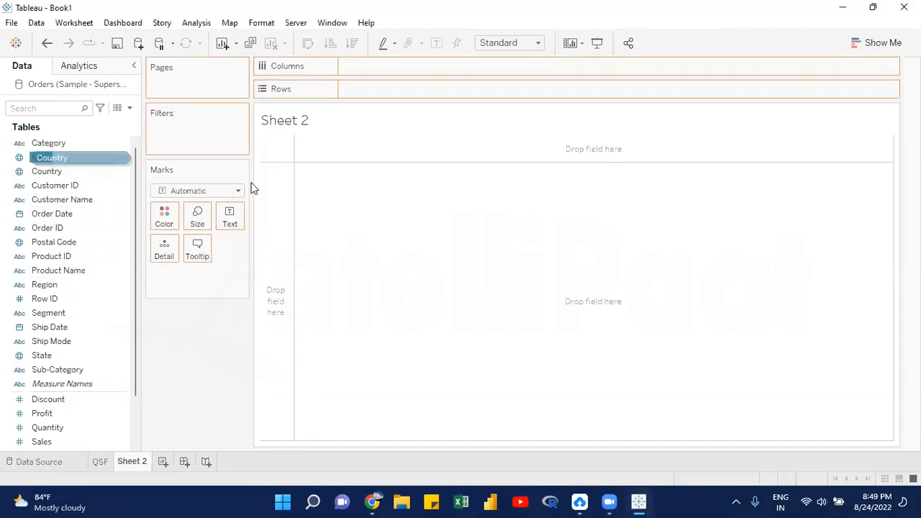
{"action": "type", "text": "Location"}
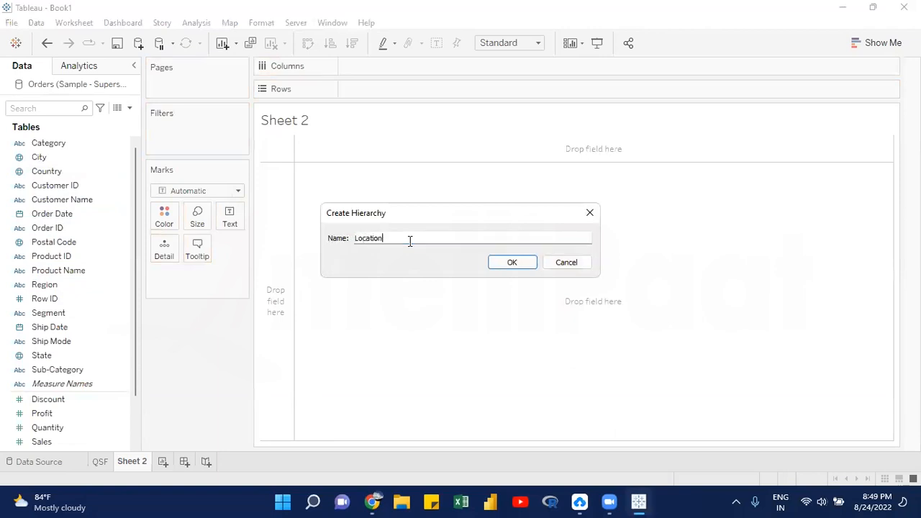
{"action": "key", "text": "Return"}
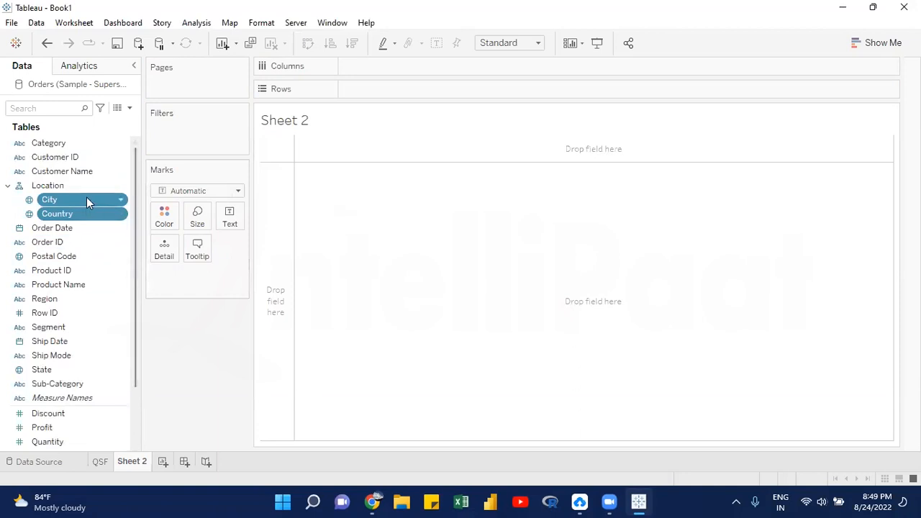
Step: Arrange the Location hierarchy as Country, State, City and Postal Code, adding the State and Postal Code fields to it
{"action": "left_click", "coordinate": [76, 215]}
{"action": "left_click_drag", "start_coordinate": [75, 215], "coordinate": [78, 199]}
{"action": "left_click_drag", "start_coordinate": [44, 369], "coordinate": [84, 209]}
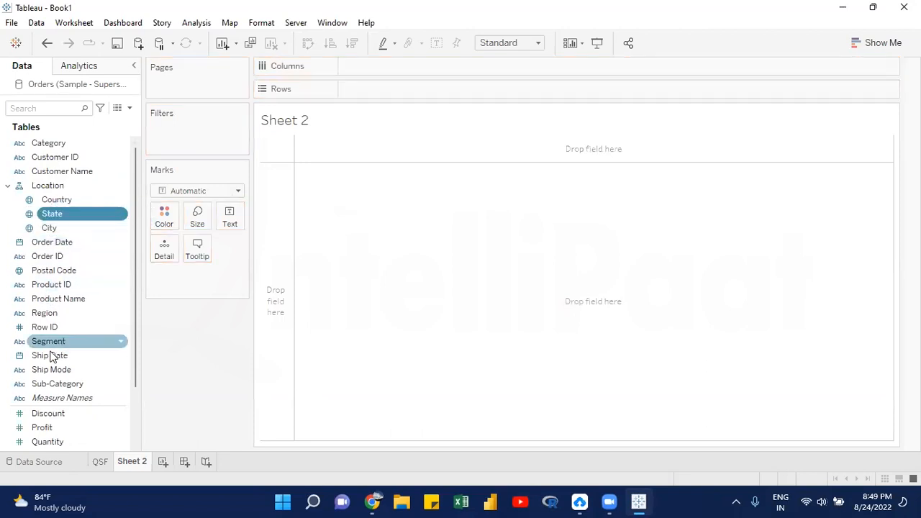
{"action": "left_click_drag", "start_coordinate": [68, 272], "coordinate": [118, 242]}
{"action": "left_click", "coordinate": [70, 205], "text": "ctrl"}
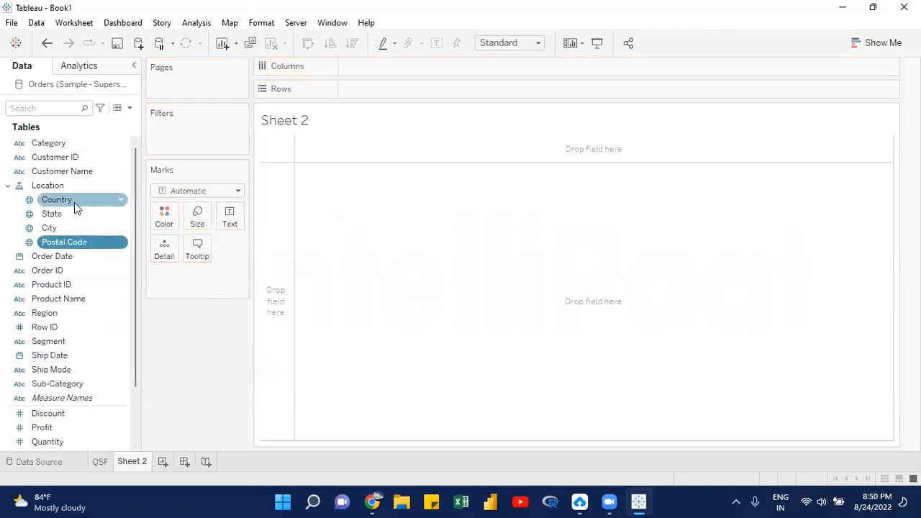
Step: Plot State on a map in Sheet 2 and frame the whole United States in the view
{"action": "left_click", "coordinate": [74, 214]}
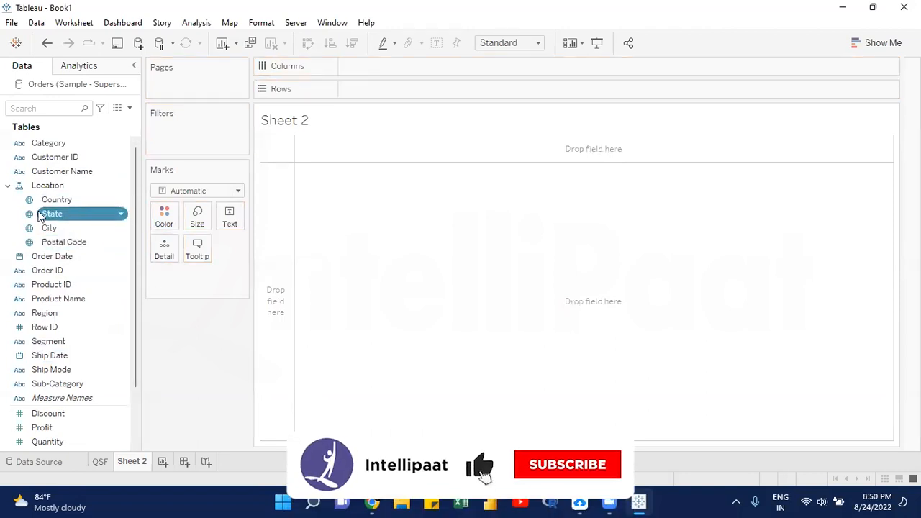
{"action": "double_click", "coordinate": [39, 215]}
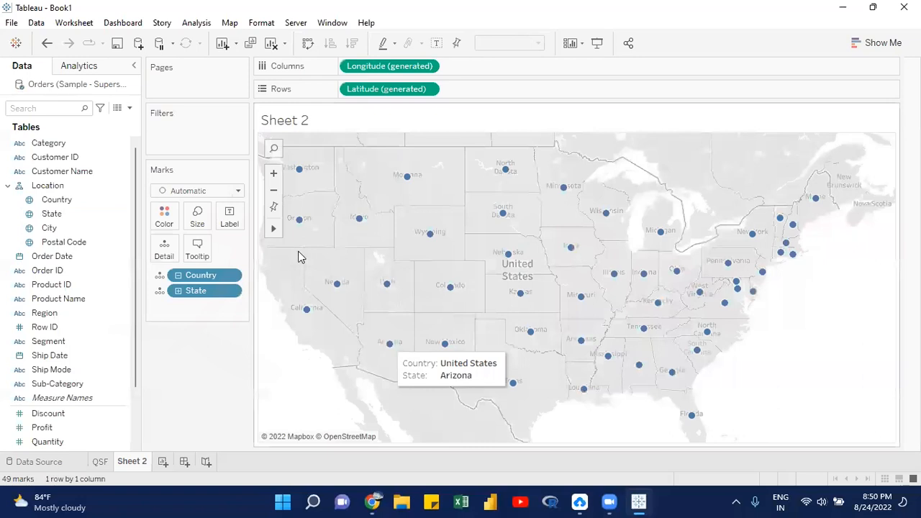
{"action": "scroll", "coordinate": [294, 275], "scroll_direction": "down", "scroll_amount": 1}
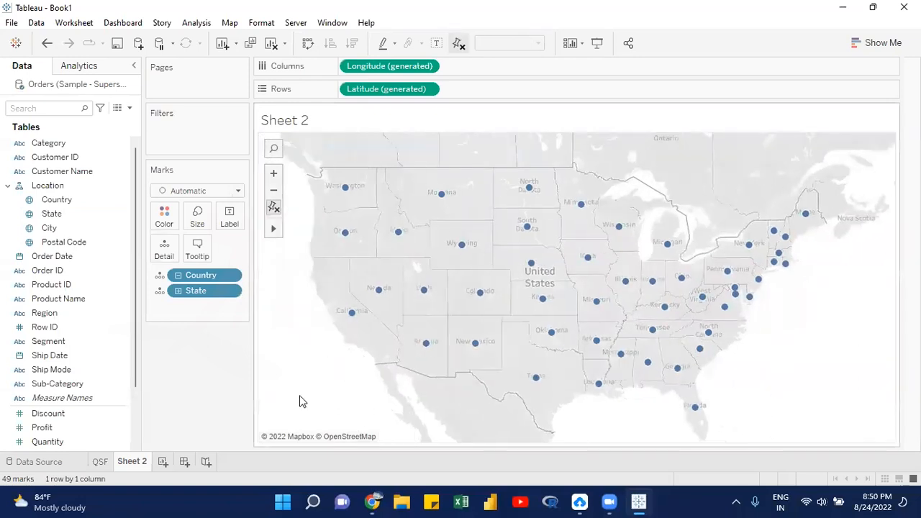
{"action": "left_click_drag", "start_coordinate": [721, 268], "coordinate": [814, 245]}
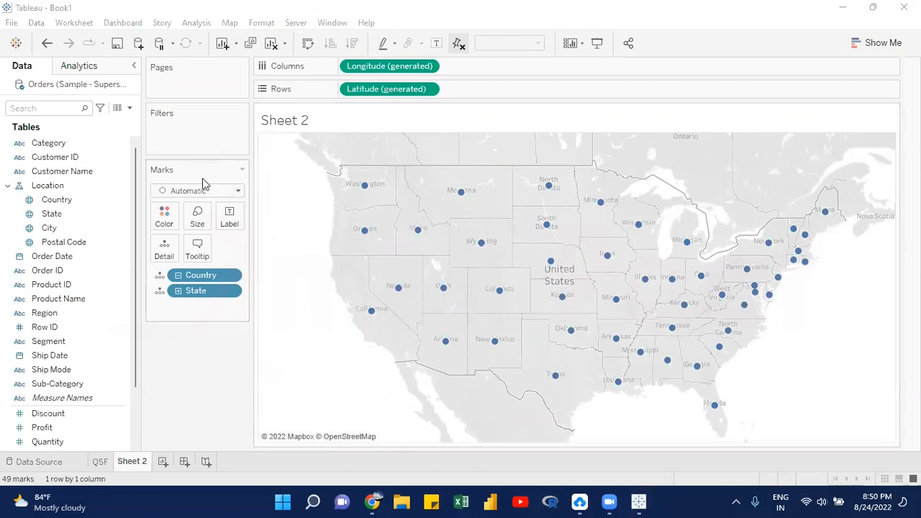
Step: Size the state marks by Sales and enlarge the circles to well above their default size
{"action": "scroll", "coordinate": [64, 341], "scroll_direction": "down", "scroll_amount": 2}
{"action": "left_click_drag", "start_coordinate": [45, 386], "coordinate": [197, 226]}
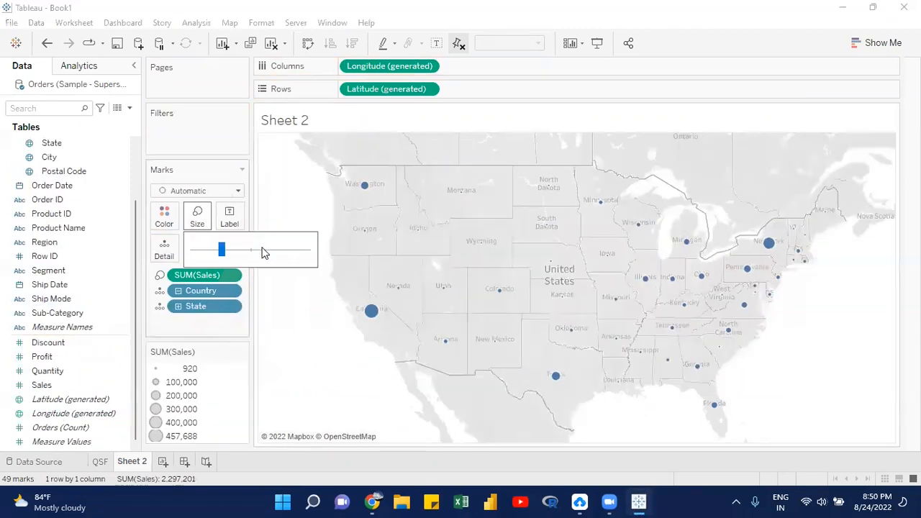
{"action": "left_click", "coordinate": [265, 253]}
{"action": "left_click", "coordinate": [270, 250]}
{"action": "left_click", "coordinate": [278, 249]}
{"action": "left_click_drag", "start_coordinate": [270, 247], "coordinate": [267, 247]}
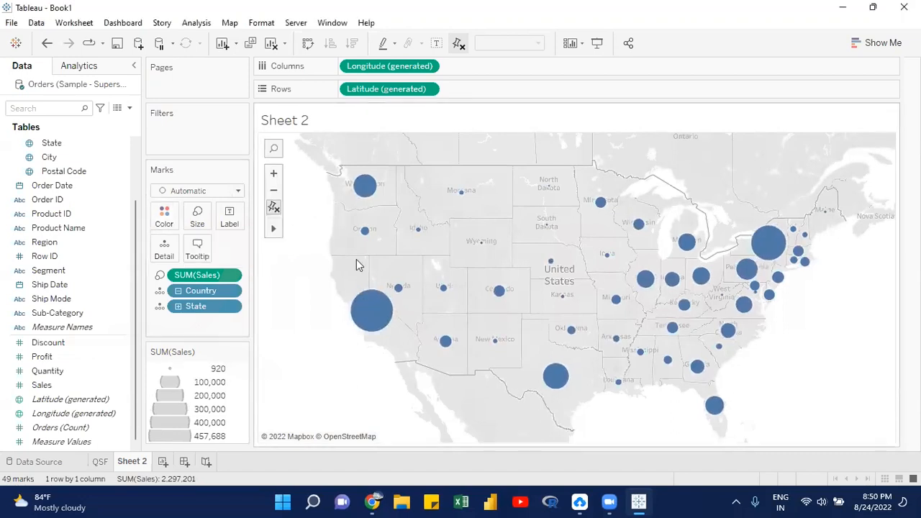
Step: Change the map marks to pies and color them by Segment
{"action": "left_click", "coordinate": [236, 191]}
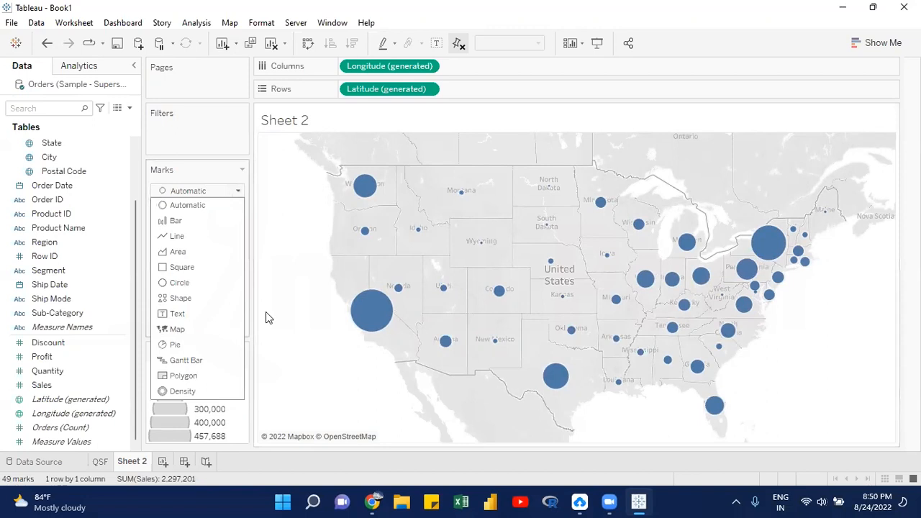
{"action": "left_click", "coordinate": [176, 345]}
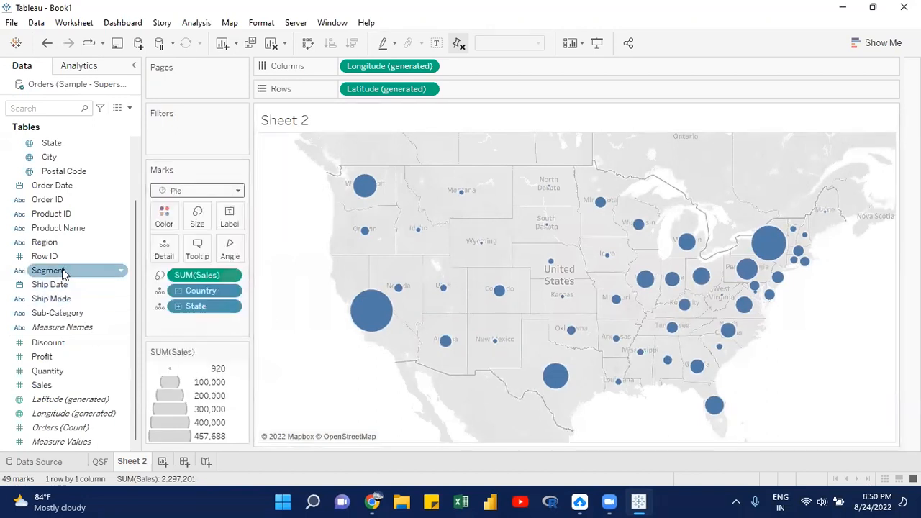
{"action": "left_click_drag", "start_coordinate": [72, 273], "coordinate": [166, 232]}
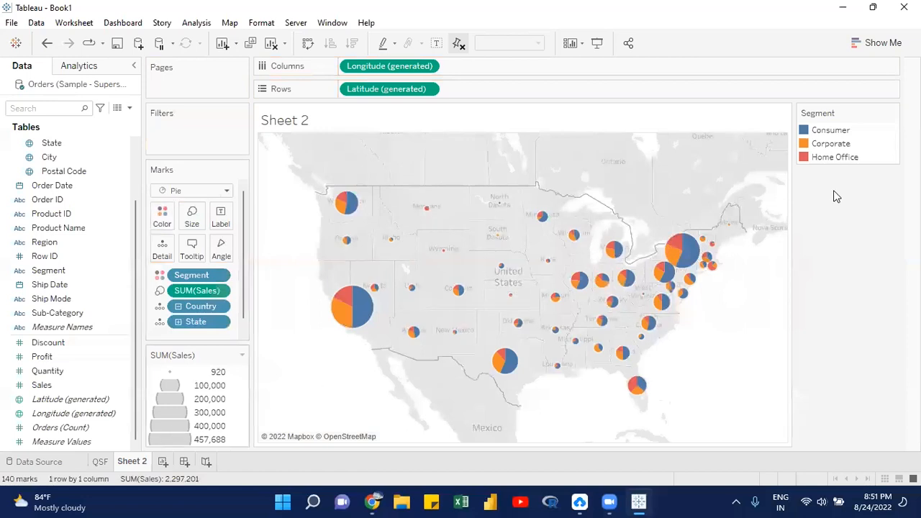
Step: Hide the Sales size legend and place the Segment color legend beneath the Marks card
{"action": "left_click", "coordinate": [242, 354]}
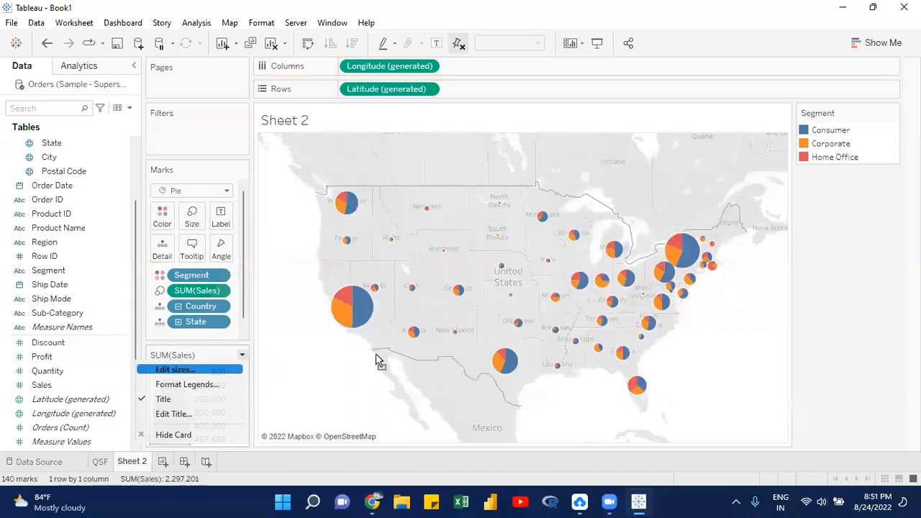
{"action": "left_click", "coordinate": [169, 434]}
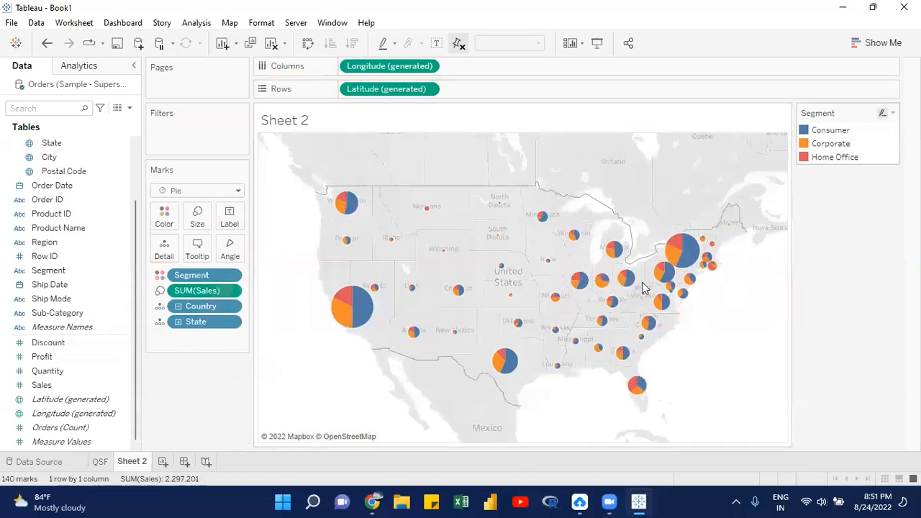
{"action": "left_click_drag", "start_coordinate": [820, 113], "coordinate": [154, 392]}
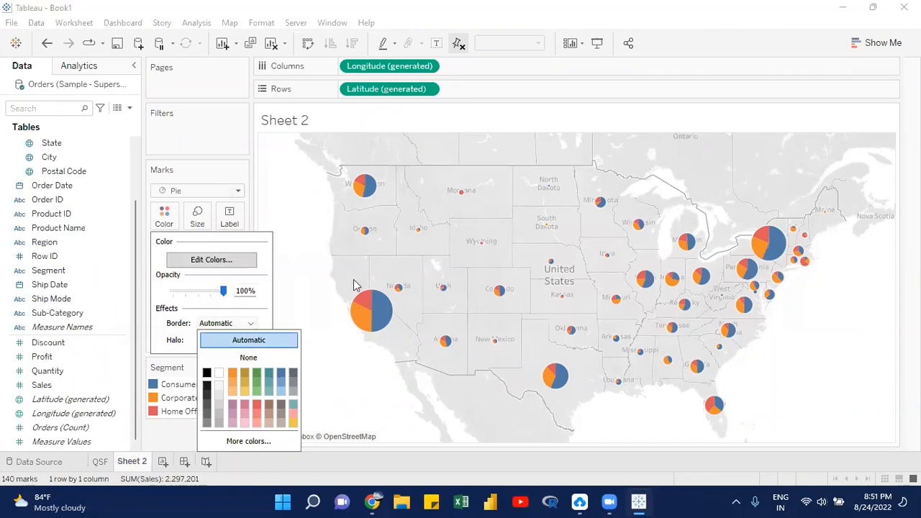
Step: Give the pie marks a black border and open the map's background layers to review the available background styles
{"action": "left_click", "coordinate": [246, 6]}
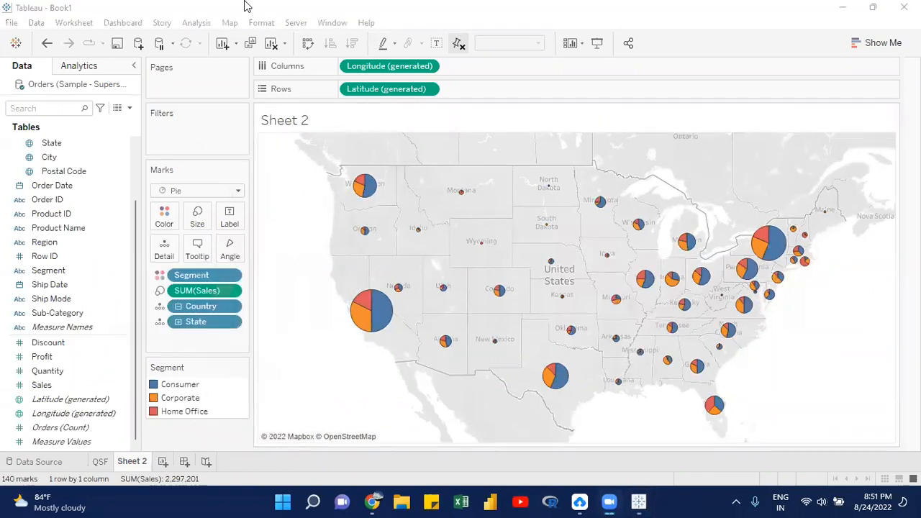
{"action": "left_click", "coordinate": [228, 23]}
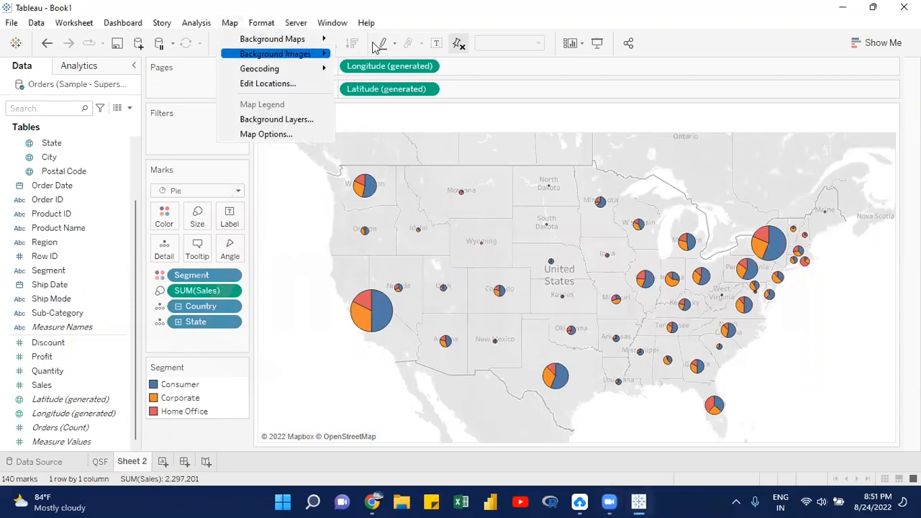
{"action": "mouse_move", "coordinate": [317, 41]}
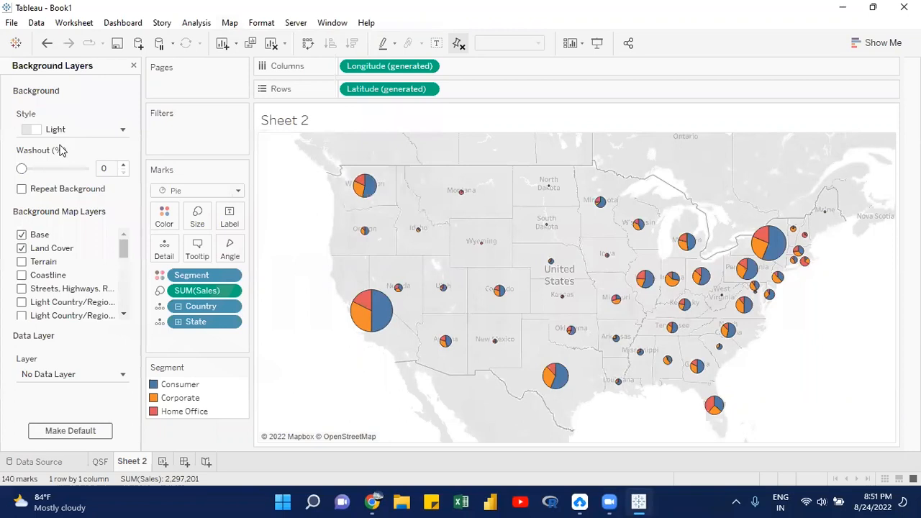
{"action": "left_click", "coordinate": [119, 130]}
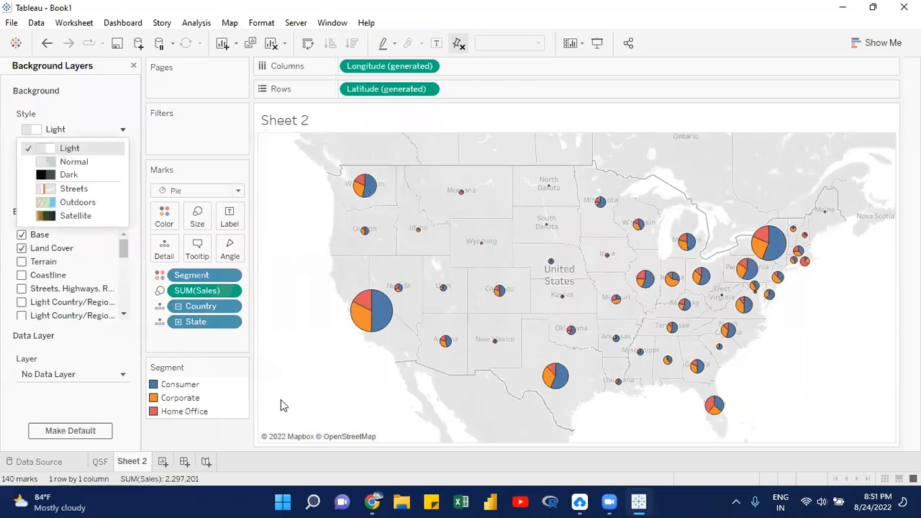
{"action": "left_click", "coordinate": [282, 406]}
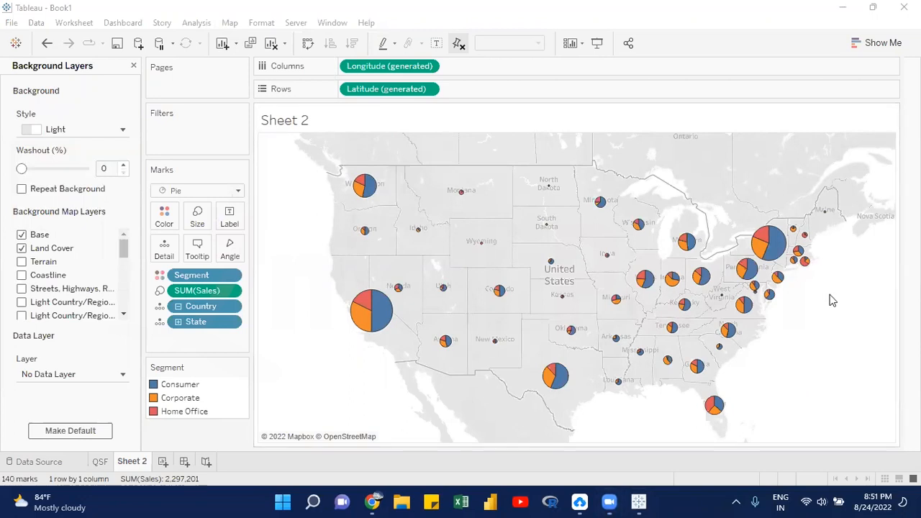
Step: Rename Sheet 2 as Map
{"action": "double_click", "coordinate": [140, 462]}
{"action": "type", "text": "Ka"}
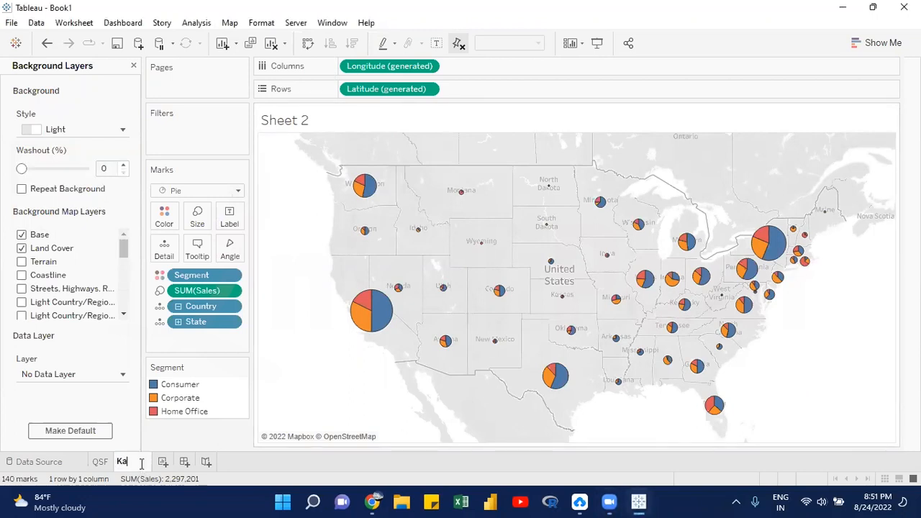
{"action": "type", "text": "p"}
{"action": "key", "text": "Return"}
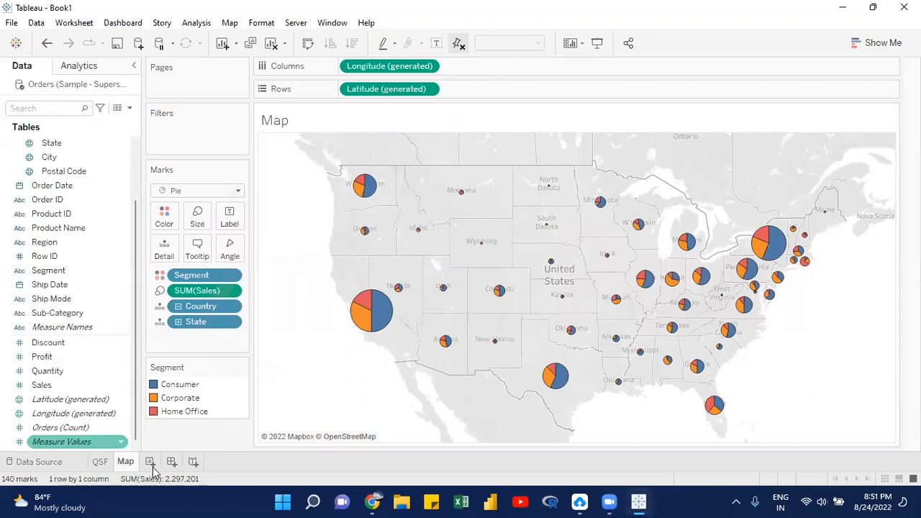
Step: Add a new worksheet and name it KPI-1
{"action": "key", "text": "ctrl+m"}
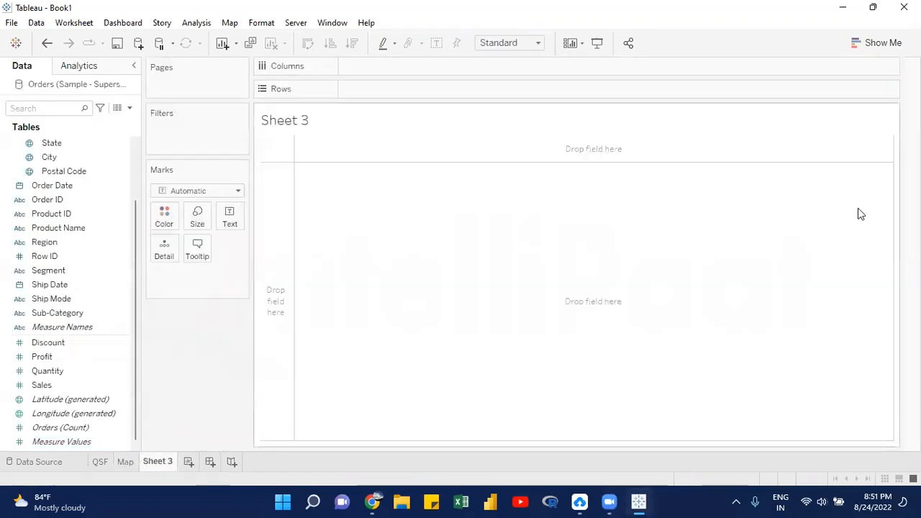
{"action": "double_click", "coordinate": [157, 461]}
{"action": "type", "text": "KPI-1"}
{"action": "key", "text": "Return"}
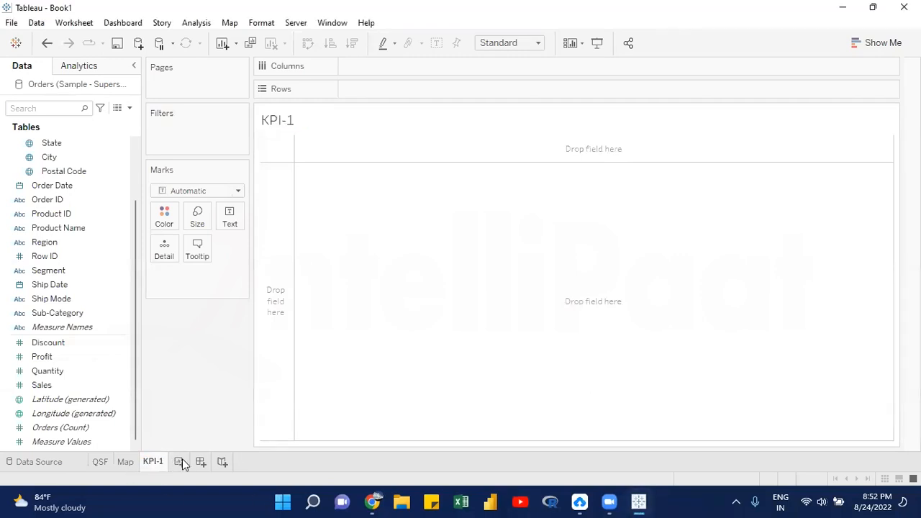
Step: Replace the KPI-1 sheet title with Total Sales, centered in Tableau Bold at size 20
{"action": "double_click", "coordinate": [306, 118]}
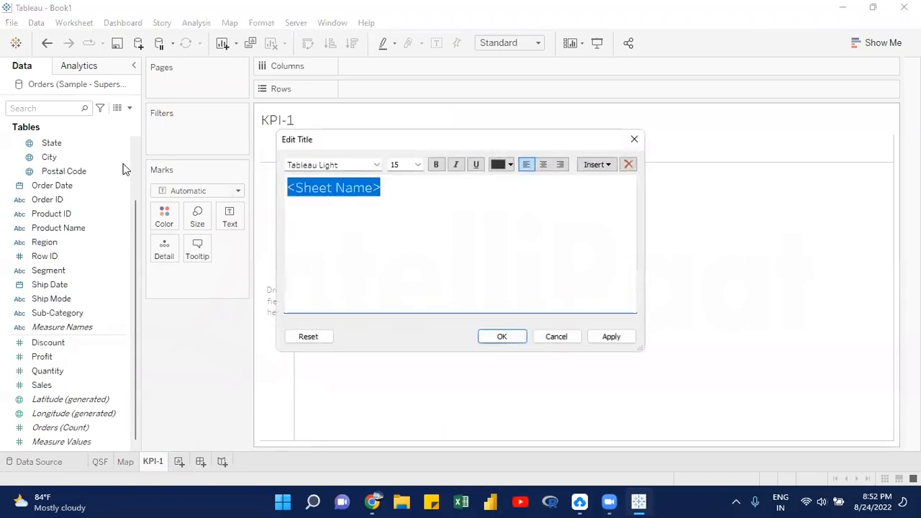
{"action": "type", "text": "Total Sales"}
{"action": "key", "text": "Delete"}
{"action": "left_click_drag", "start_coordinate": [443, 187], "coordinate": [286, 188]}
{"action": "left_click", "coordinate": [351, 166]}
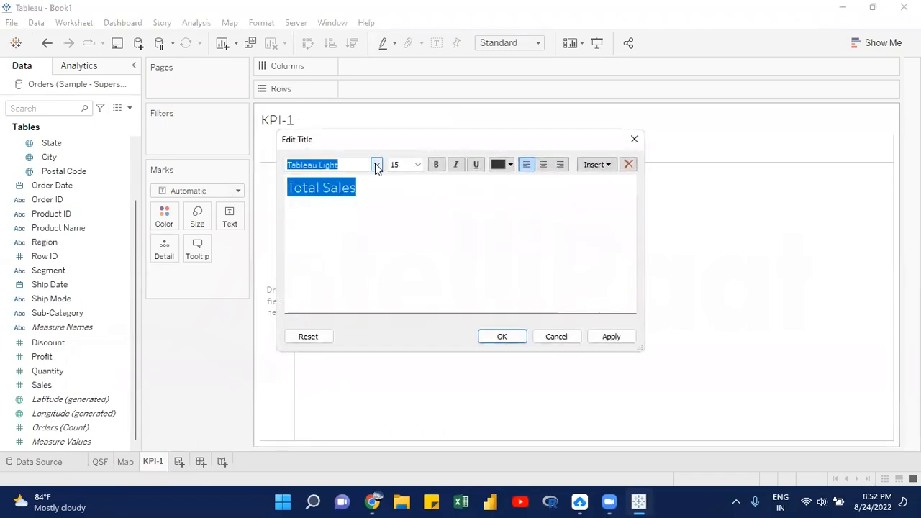
{"action": "left_click", "coordinate": [376, 165]}
{"action": "scroll", "coordinate": [419, 182], "scroll_direction": "up", "scroll_amount": 2}
{"action": "left_click", "coordinate": [312, 217]}
{"action": "left_click", "coordinate": [418, 164]}
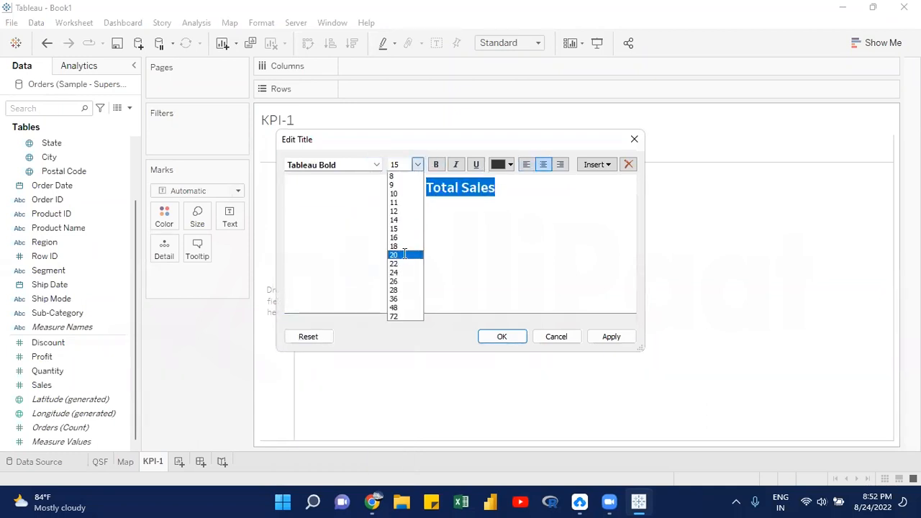
{"action": "left_click", "coordinate": [400, 258]}
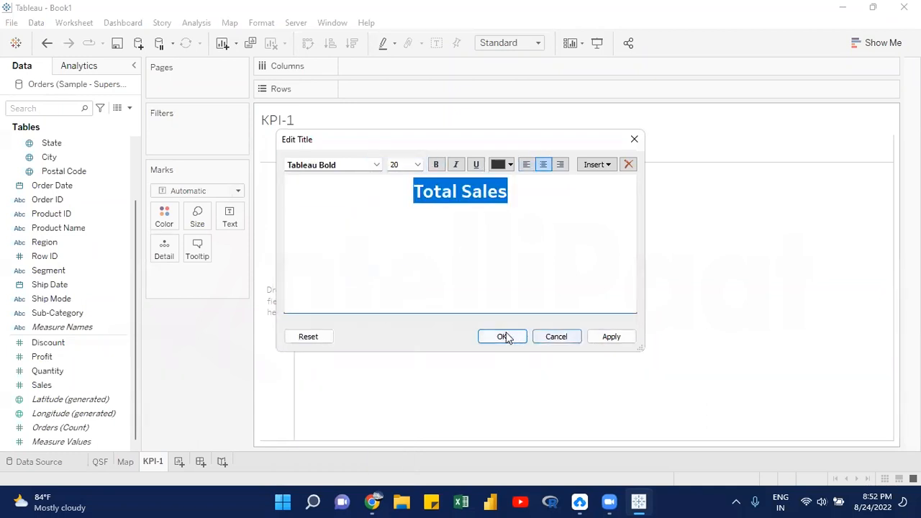
{"action": "left_click", "coordinate": [506, 337]}
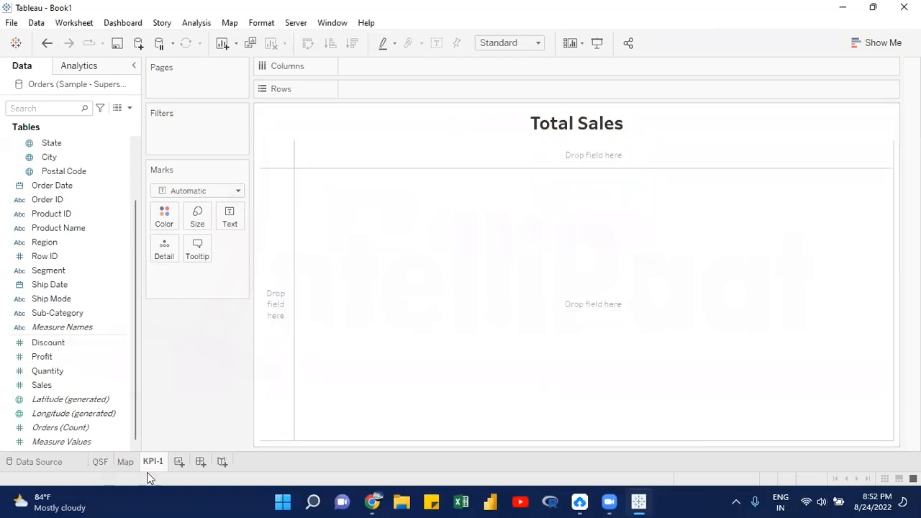
Step: Add a blank Sheet 4, and in KPI-1 display Sales as text using the Text mark type
{"action": "left_click", "coordinate": [126, 462]}
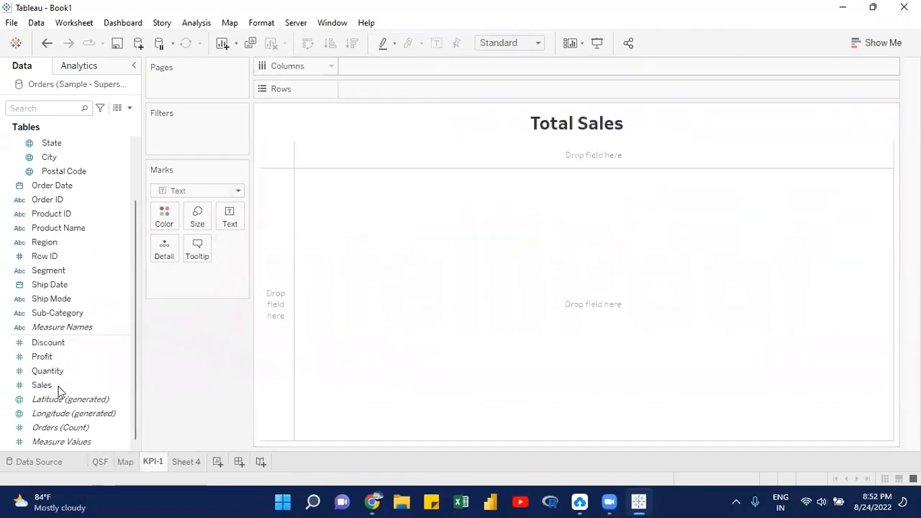
{"action": "left_click_drag", "start_coordinate": [44, 242], "coordinate": [223, 259]}
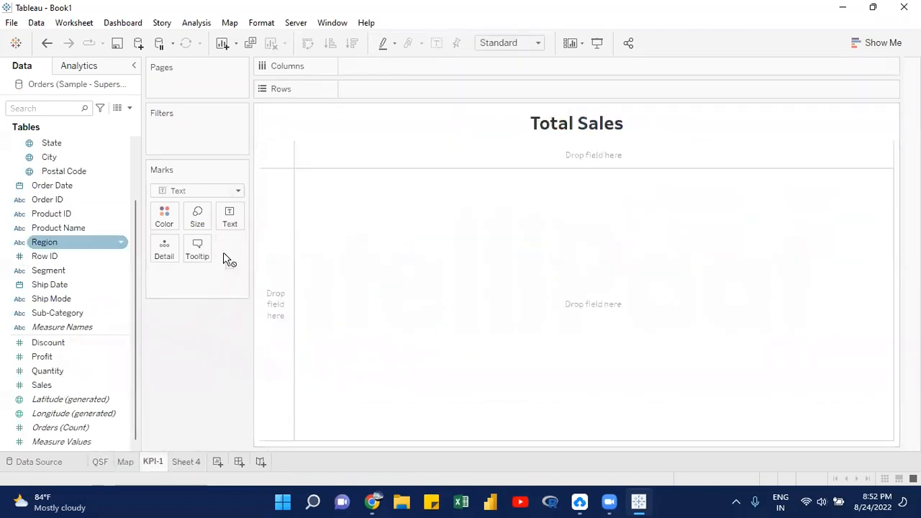
{"action": "left_click_drag", "start_coordinate": [42, 385], "coordinate": [237, 223]}
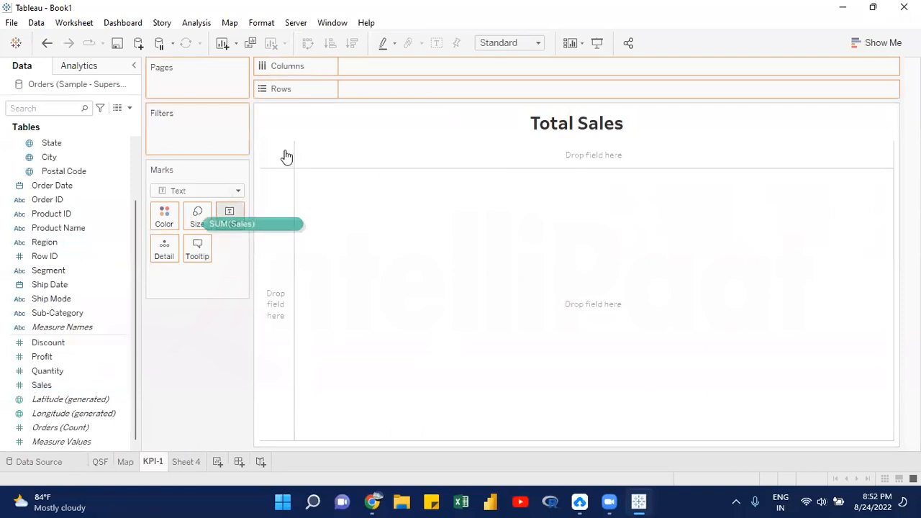
{"action": "left_click_drag", "start_coordinate": [286, 156], "coordinate": [288, 153]}
{"action": "mouse_move", "coordinate": [292, 155]}
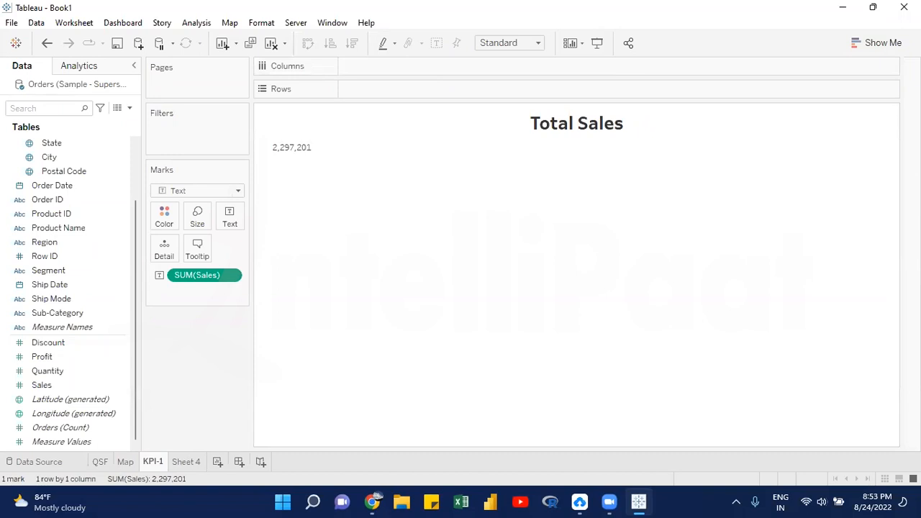
Step: Set the KPI-1 view to Fit Width and keep the Tableau window maximized
{"action": "left_click", "coordinate": [882, 6]}
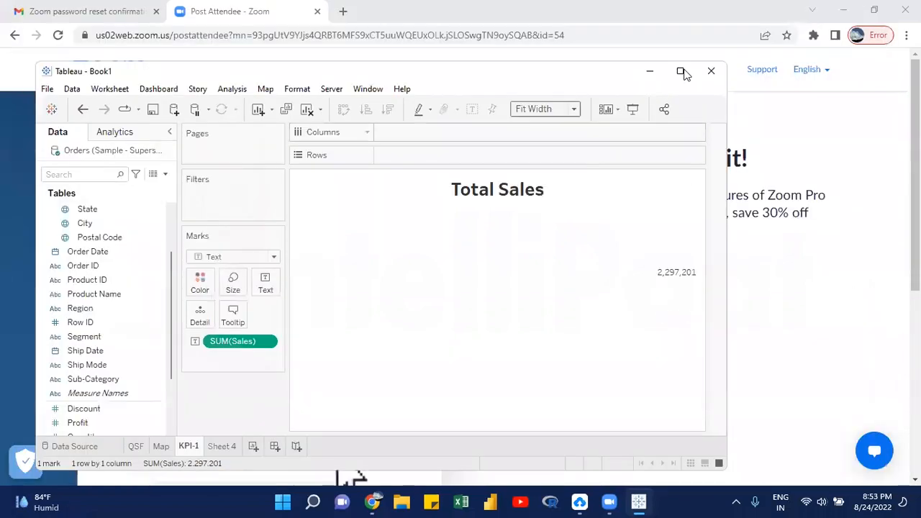
{"action": "left_click", "coordinate": [684, 71]}
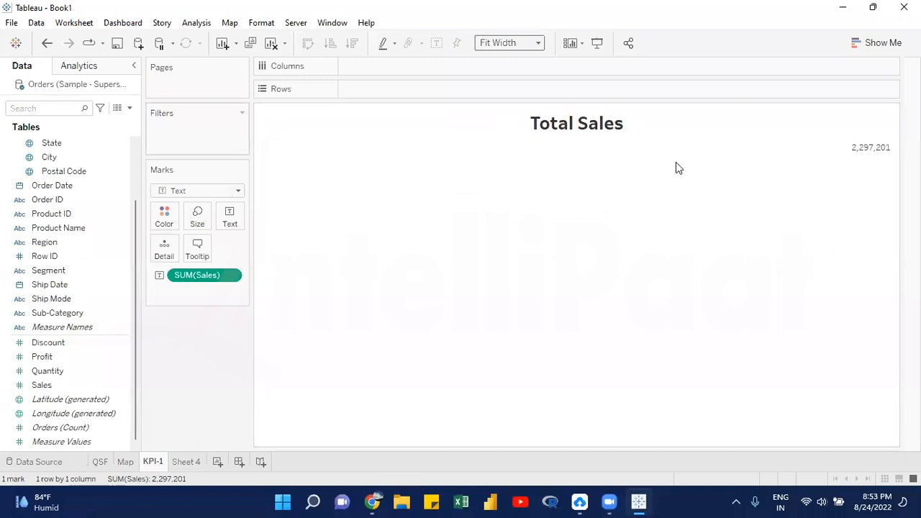
{"action": "mouse_move", "coordinate": [637, 153]}
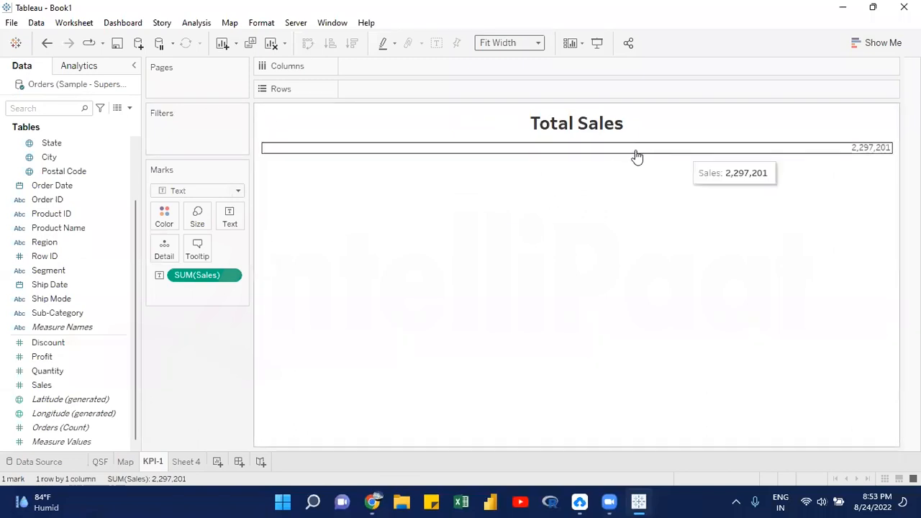
Step: Open the pane formatting for SUM(Sales) and set its default font size to 22
{"action": "right_click", "coordinate": [583, 151]}
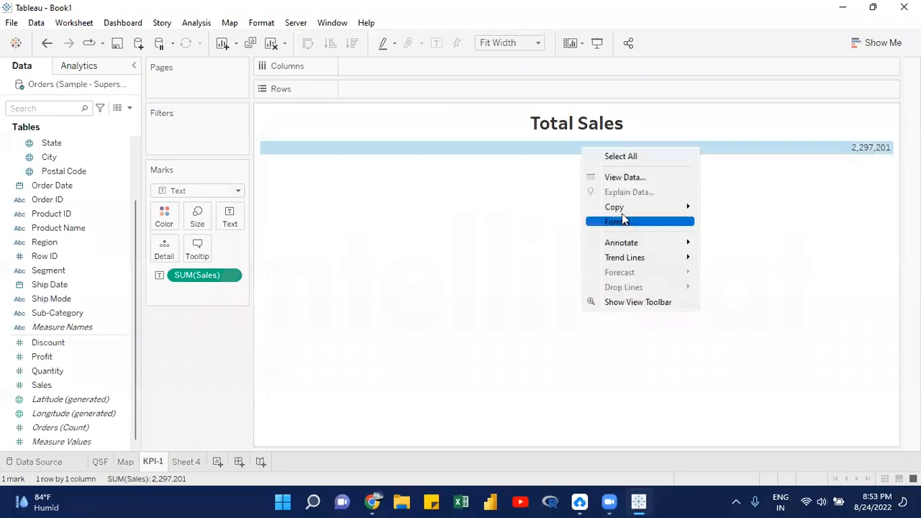
{"action": "left_click", "coordinate": [623, 224]}
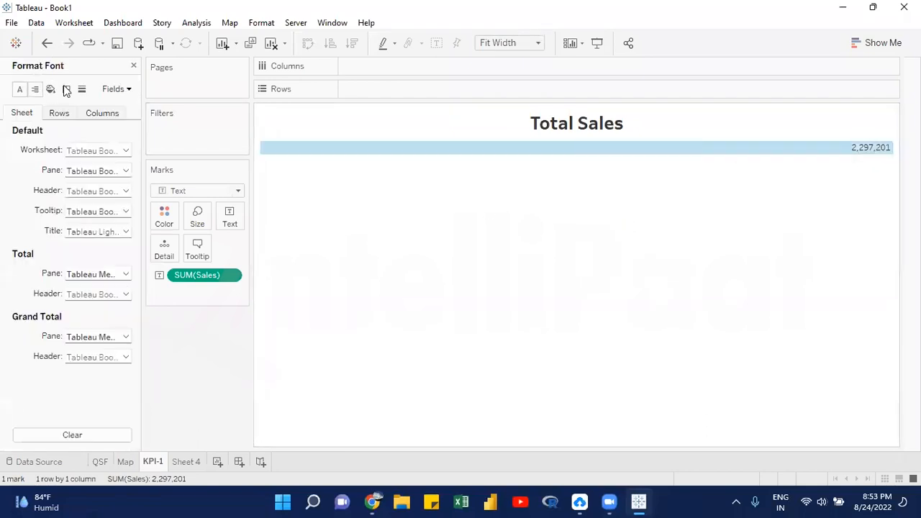
{"action": "left_click", "coordinate": [35, 89]}
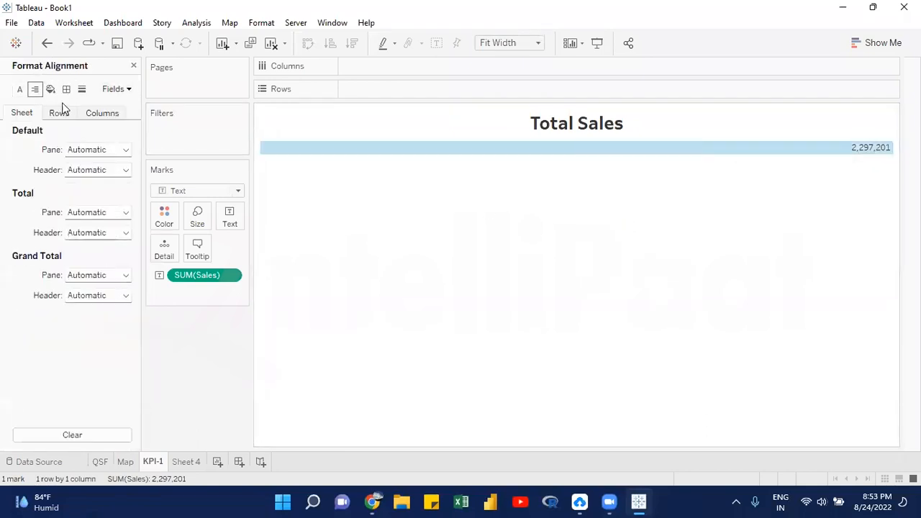
{"action": "left_click", "coordinate": [20, 89]}
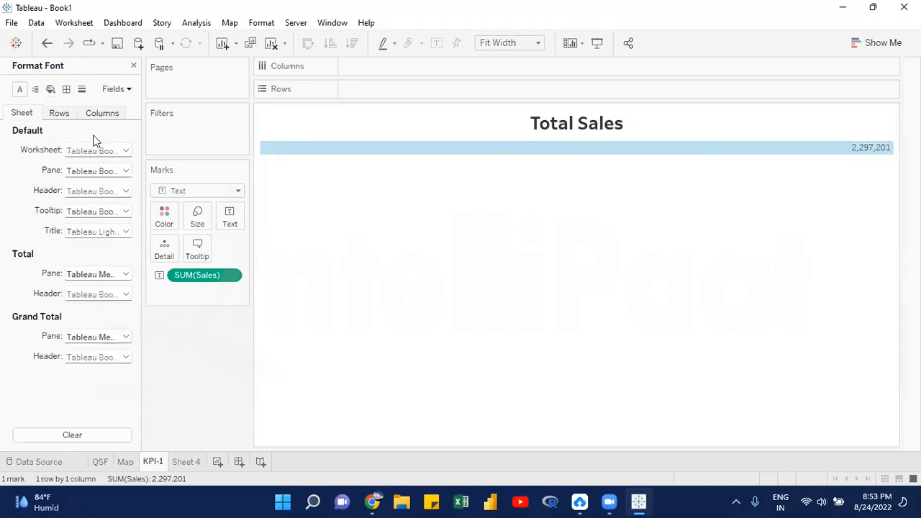
{"action": "left_click", "coordinate": [126, 94]}
{"action": "left_click", "coordinate": [125, 105]}
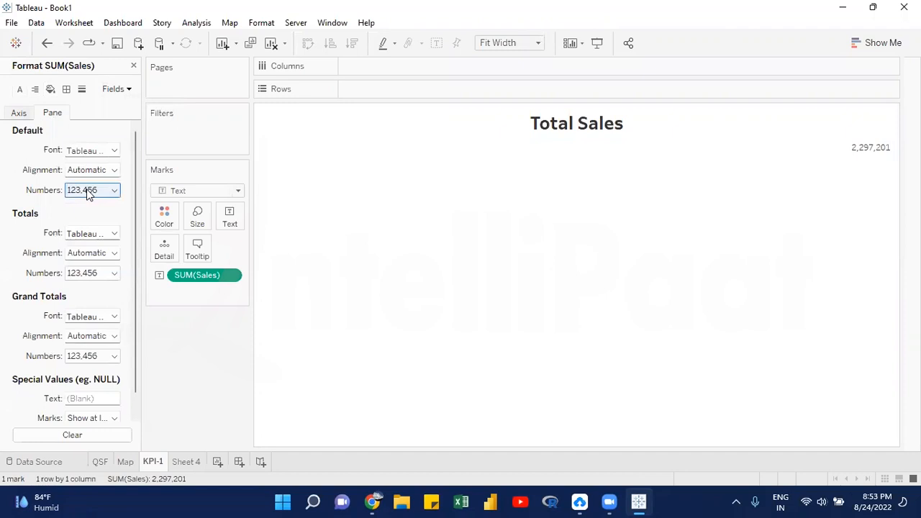
{"action": "left_click", "coordinate": [88, 191]}
{"action": "left_click", "coordinate": [86, 150]}
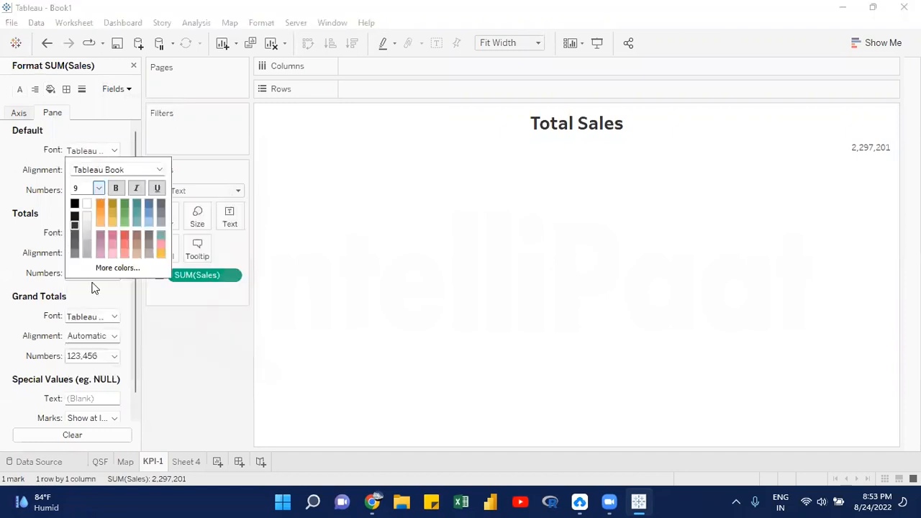
{"action": "left_click", "coordinate": [99, 188]}
{"action": "left_click", "coordinate": [81, 295]}
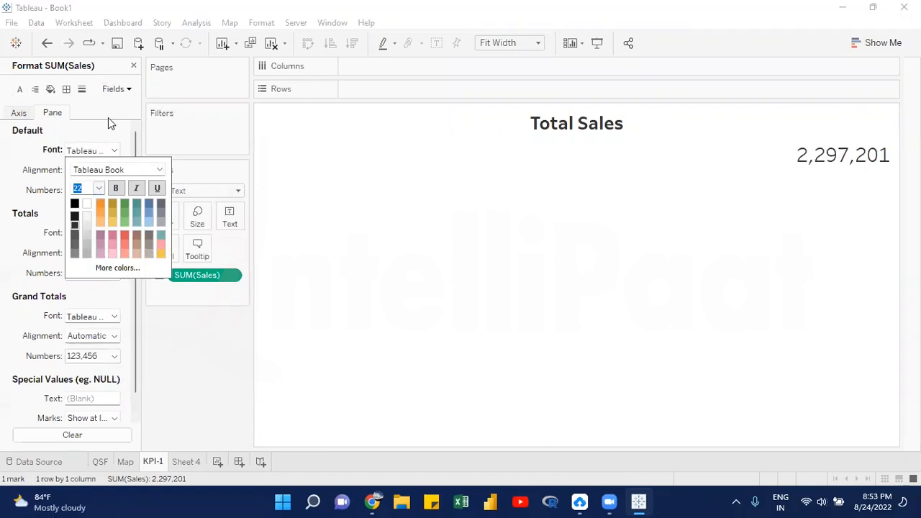
Step: Center the sales figure horizontally in the pane
{"action": "left_click", "coordinate": [105, 166]}
{"action": "left_click", "coordinate": [103, 172]}
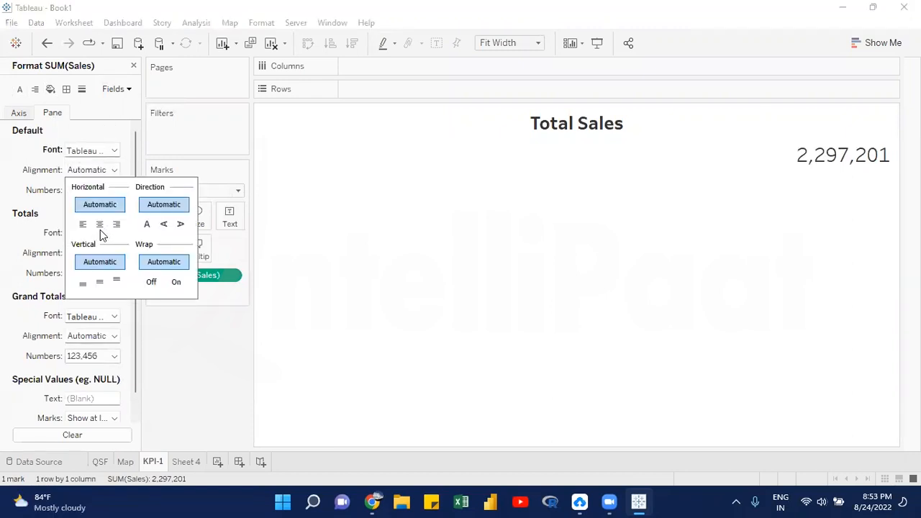
{"action": "left_click", "coordinate": [100, 226]}
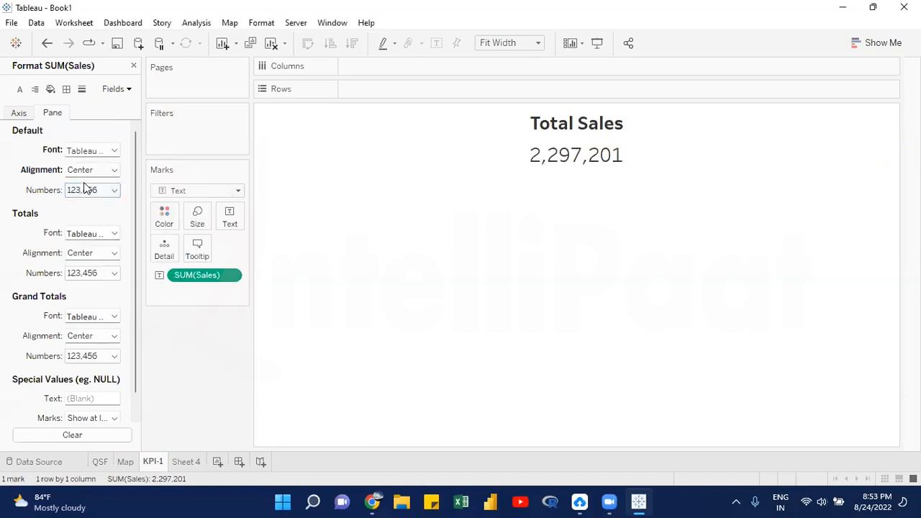
Step: Format the sales figure in Tableau Bold at size 24 with a blue font color
{"action": "left_click", "coordinate": [92, 150]}
{"action": "left_click", "coordinate": [160, 169]}
{"action": "scroll", "coordinate": [114, 193], "scroll_direction": "up", "scroll_amount": 1}
{"action": "left_click", "coordinate": [116, 202]}
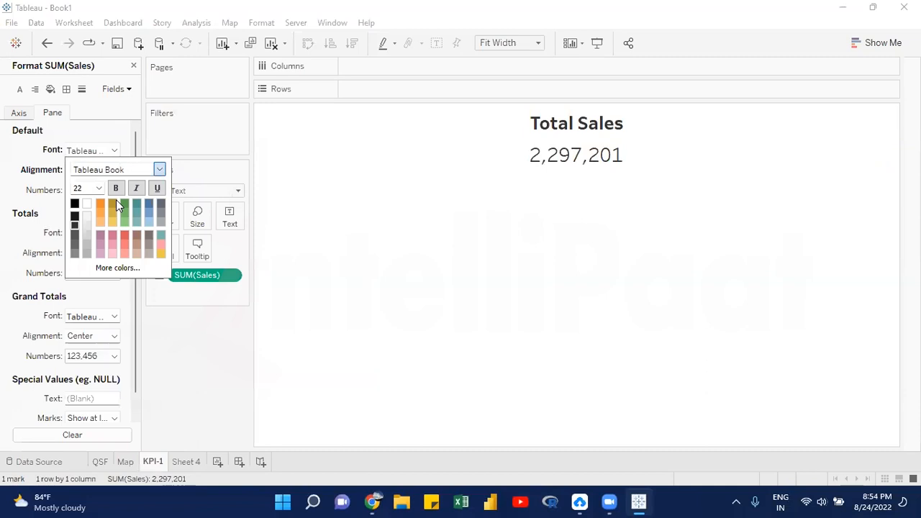
{"action": "left_click", "coordinate": [115, 190]}
{"action": "left_click", "coordinate": [100, 189]}
{"action": "left_click", "coordinate": [88, 295]}
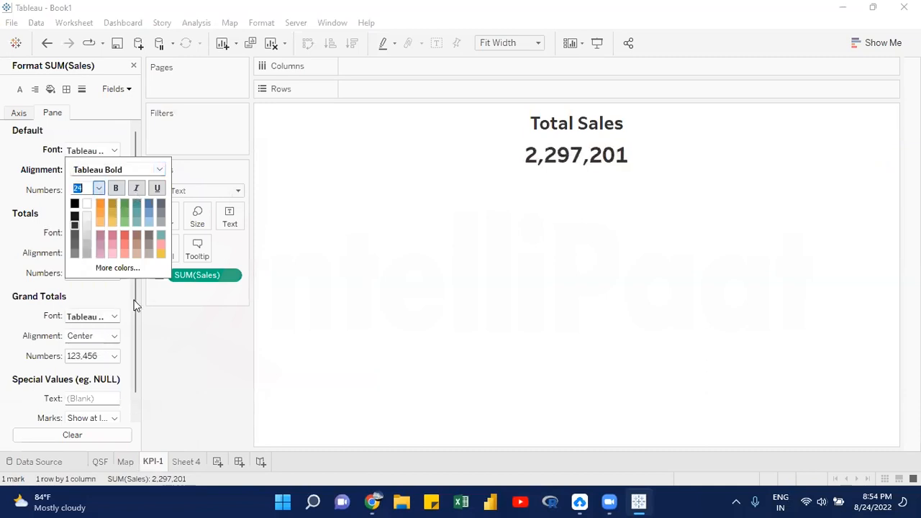
{"action": "left_click", "coordinate": [149, 203]}
{"action": "left_click", "coordinate": [186, 318]}
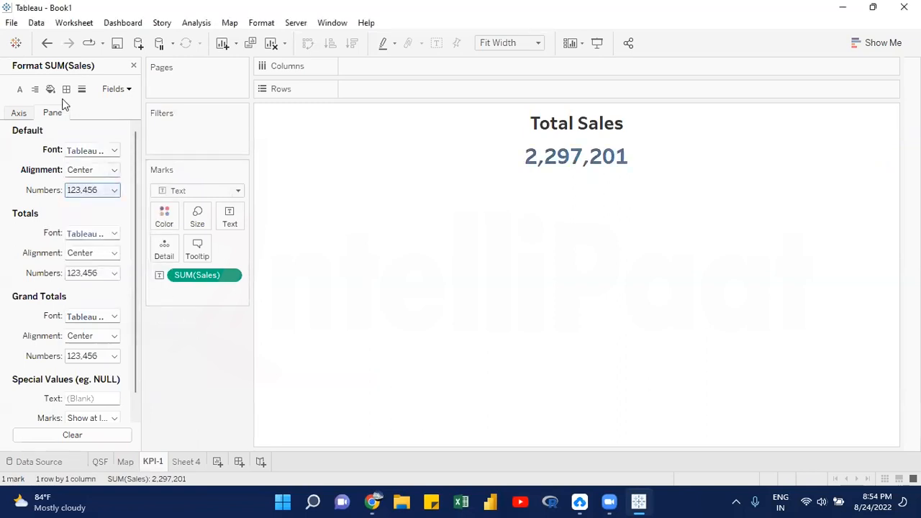
Step: Recolor the Total Sales title of the KPI-1 sheet blue
{"action": "double_click", "coordinate": [547, 121]}
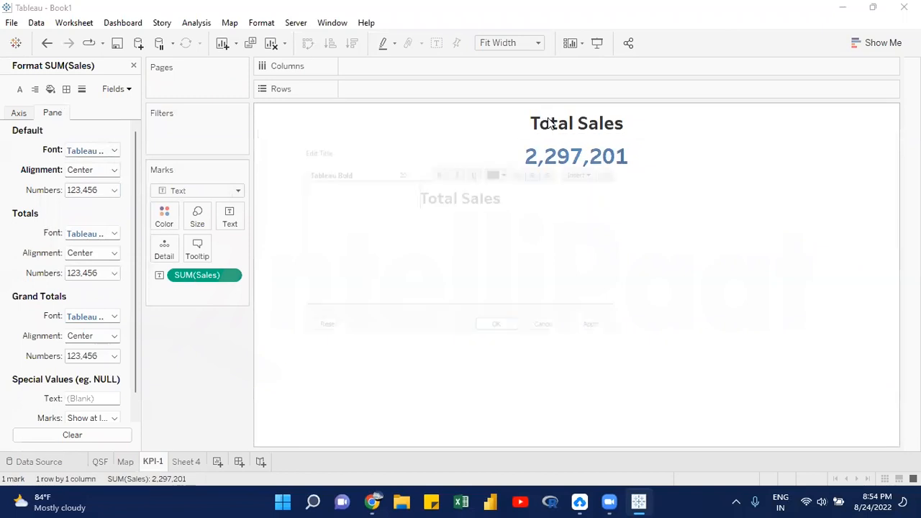
{"action": "key", "text": "ctrl+a"}
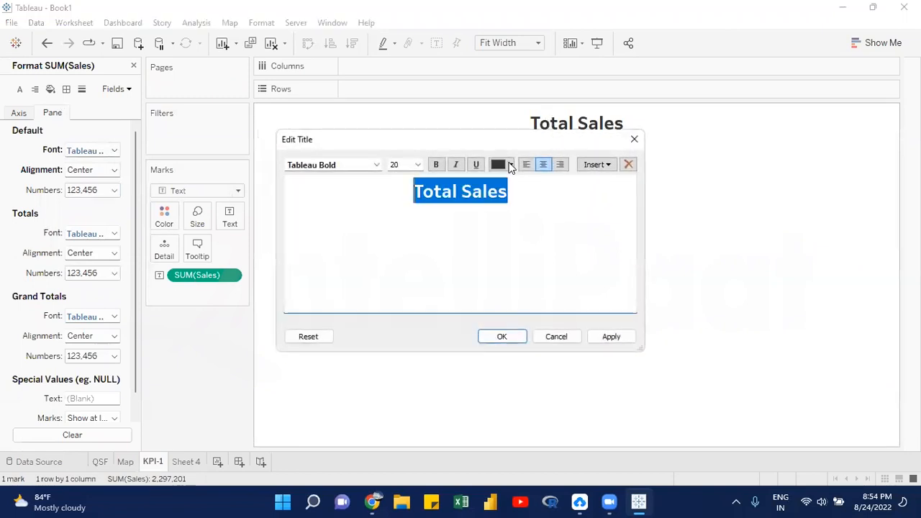
{"action": "left_click", "coordinate": [509, 167]}
{"action": "left_click", "coordinate": [572, 183]}
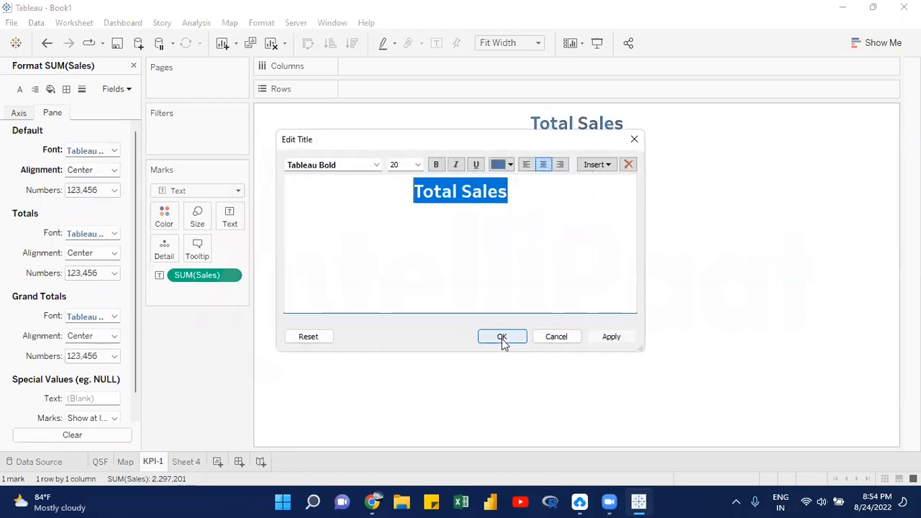
{"action": "key", "text": "Return"}
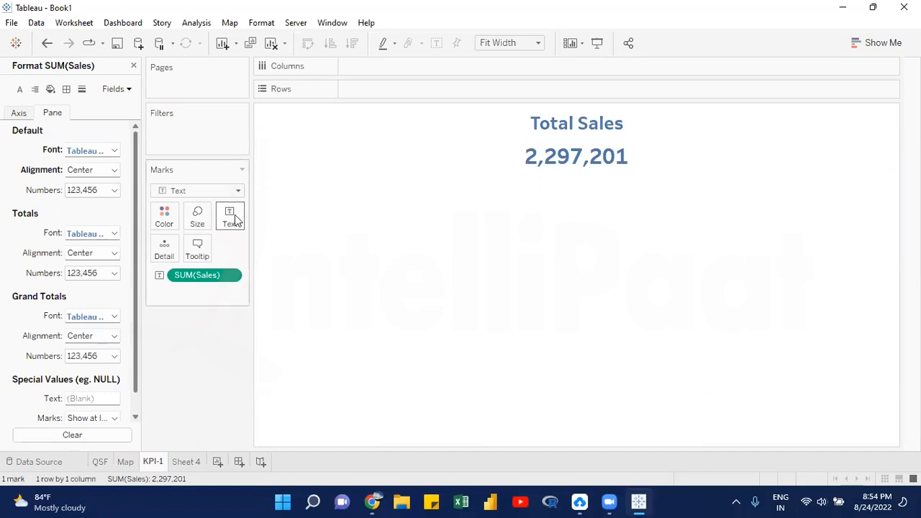
Step: Format the sales figure as a custom number with two decimal places and Millions (M) display units
{"action": "left_click", "coordinate": [116, 193]}
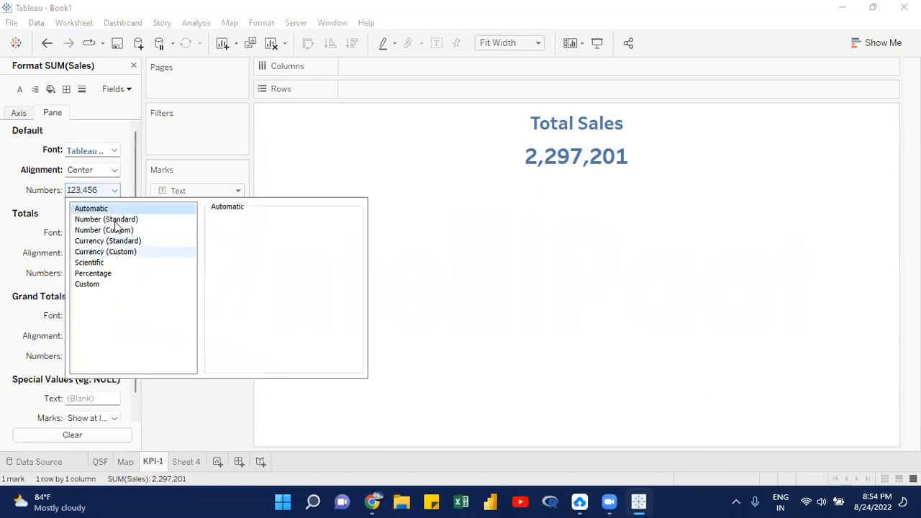
{"action": "left_click", "coordinate": [114, 220]}
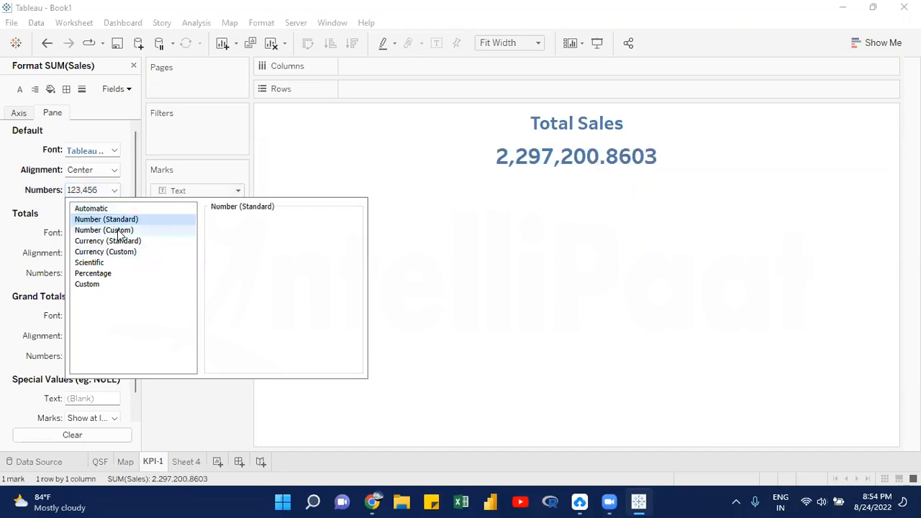
{"action": "left_click", "coordinate": [115, 229]}
{"action": "left_click", "coordinate": [255, 304]}
{"action": "left_click", "coordinate": [240, 335]}
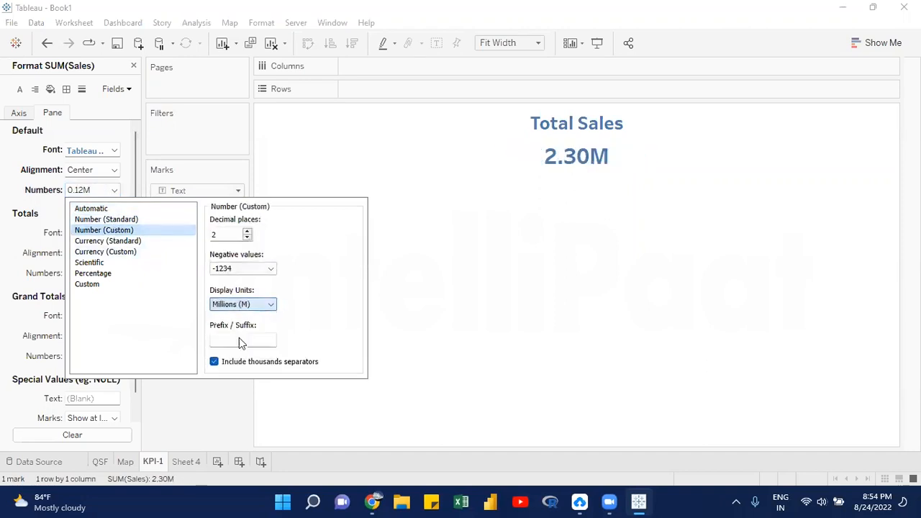
{"action": "left_click", "coordinate": [198, 412]}
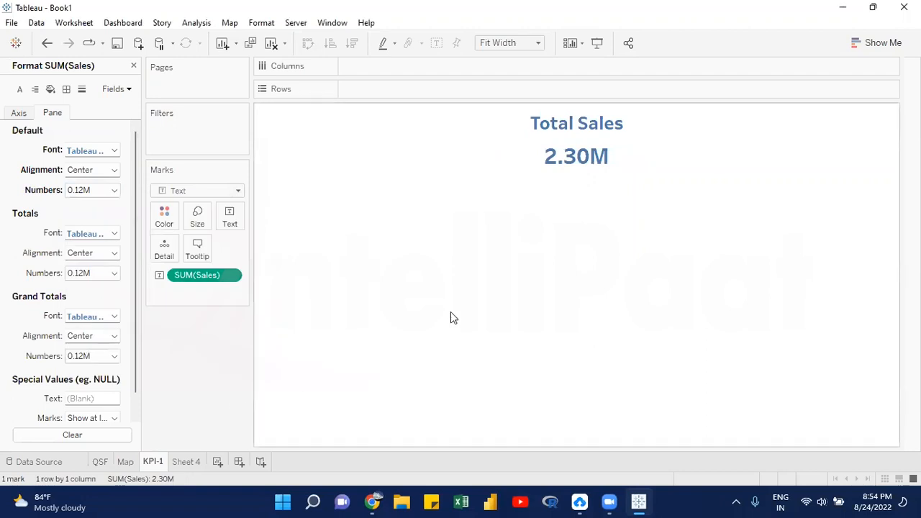
Step: Set the default font size of the sales figure to 26
{"action": "mouse_move", "coordinate": [550, 173]}
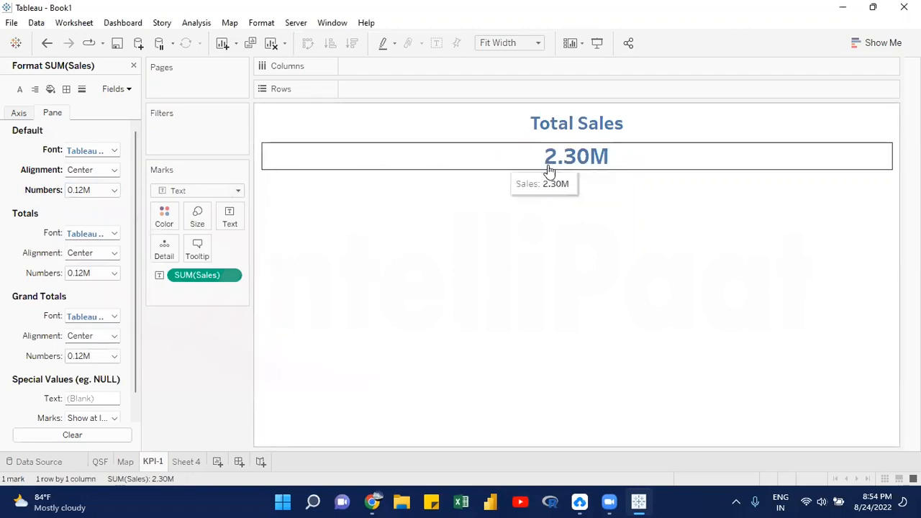
{"action": "left_click", "coordinate": [92, 151]}
{"action": "left_click", "coordinate": [98, 188]}
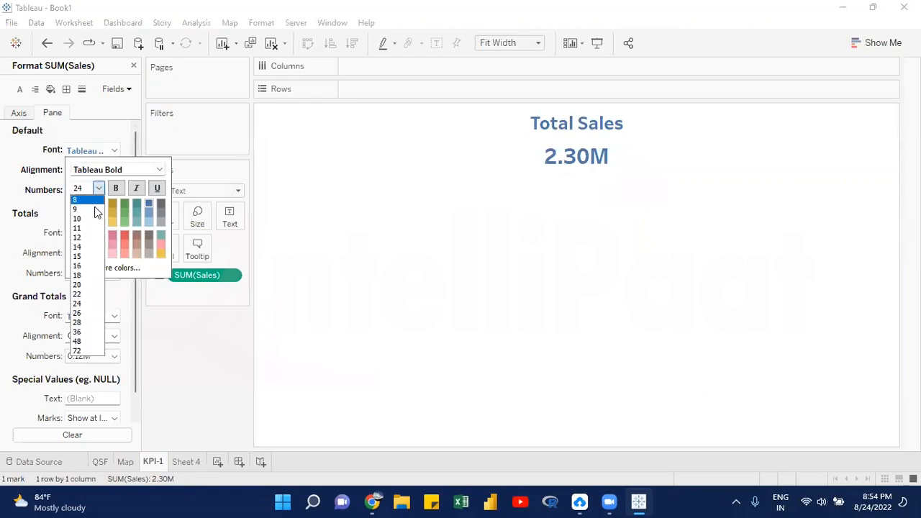
{"action": "left_click", "coordinate": [79, 313]}
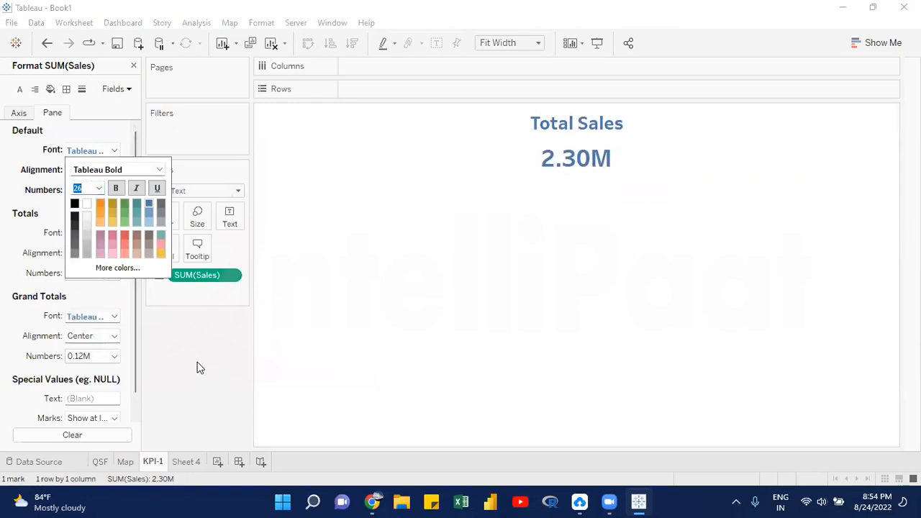
{"action": "left_click", "coordinate": [171, 353]}
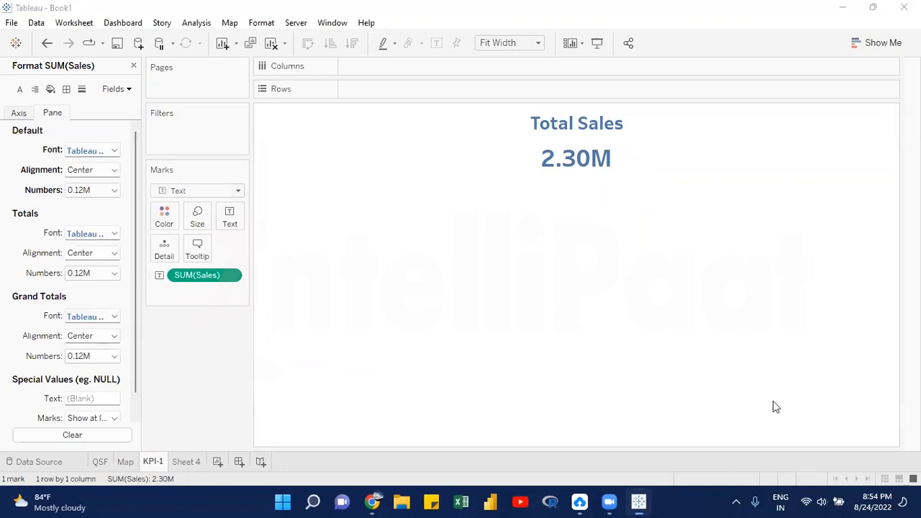
Step: Duplicate the KPI-1 sheet and name the copy KPI-2
{"action": "right_click", "coordinate": [162, 460]}
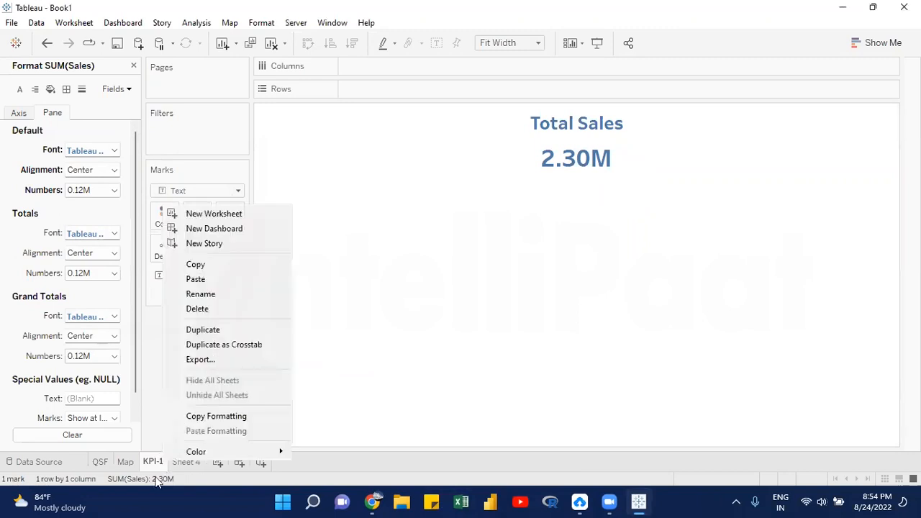
{"action": "left_click", "coordinate": [203, 329]}
{"action": "double_click", "coordinate": [195, 460]}
{"action": "type", "text": "KPI-2"}
{"action": "key", "text": "Return"}
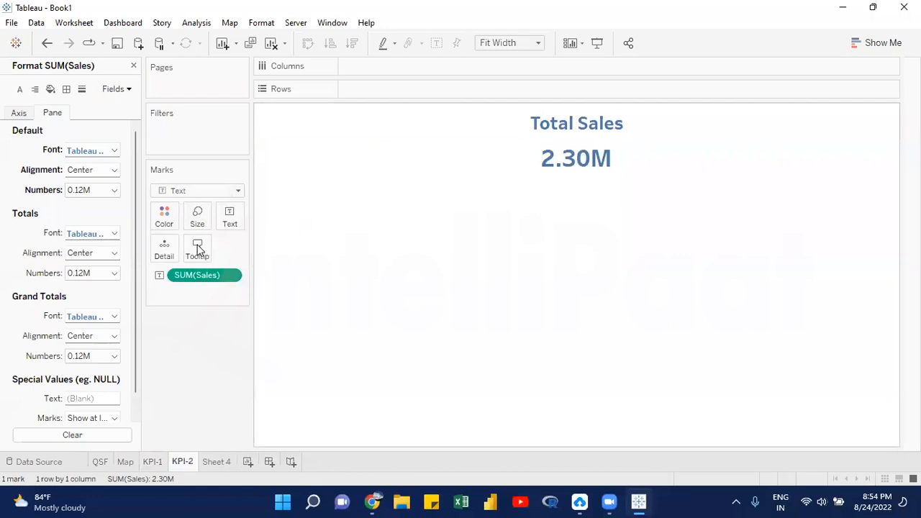
Step: Change the title of the KPI-2 sheet to Total Profit
{"action": "double_click", "coordinate": [562, 128]}
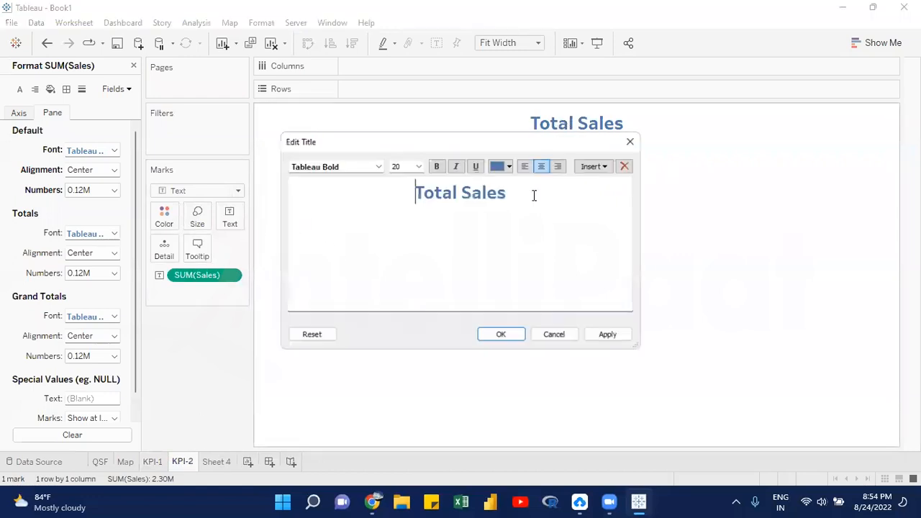
{"action": "key", "text": "BackSpace"}
{"action": "key", "text": "BackSpace"}
{"action": "key", "text": "BackSpace"}
{"action": "key", "text": "BackSpace"}
{"action": "key", "text": "BackSpace"}
{"action": "type", "text": "Profit"}
{"action": "left_click", "coordinate": [611, 336]}
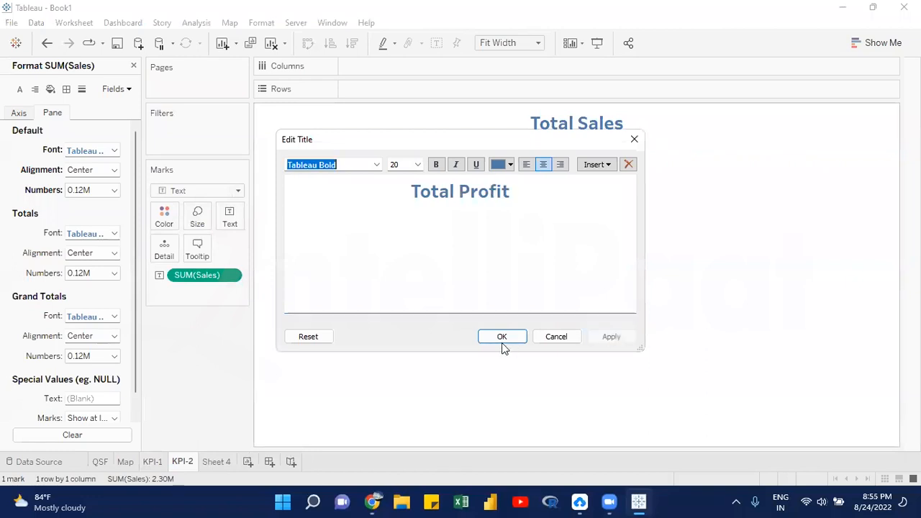
{"action": "left_click", "coordinate": [502, 336]}
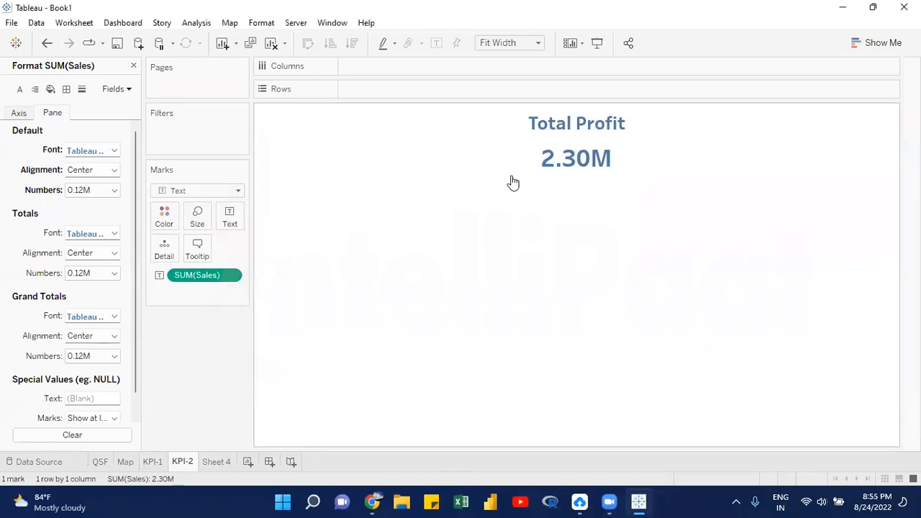
Step: Recolor the whole Total Profit title green
{"action": "double_click", "coordinate": [594, 123]}
{"action": "key", "text": "ctrl+a"}
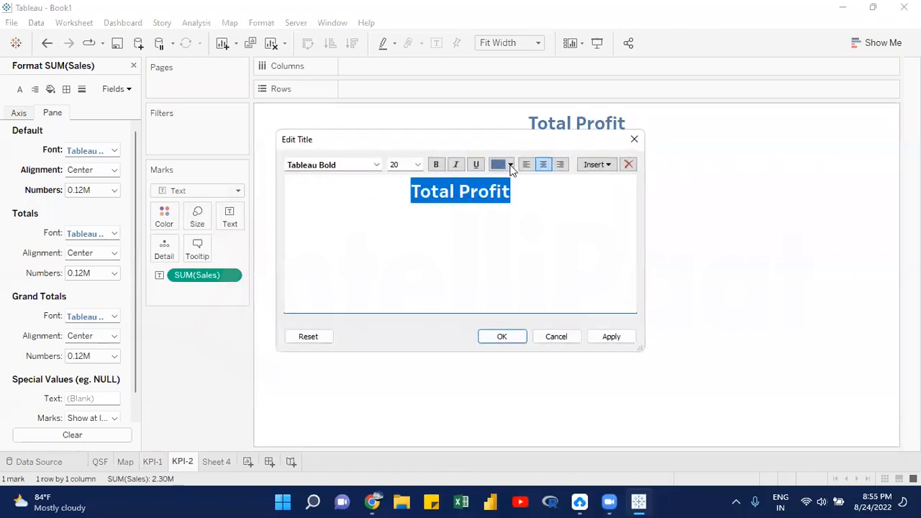
{"action": "left_click", "coordinate": [510, 165]}
{"action": "left_click", "coordinate": [548, 180]}
{"action": "left_click", "coordinate": [603, 335]}
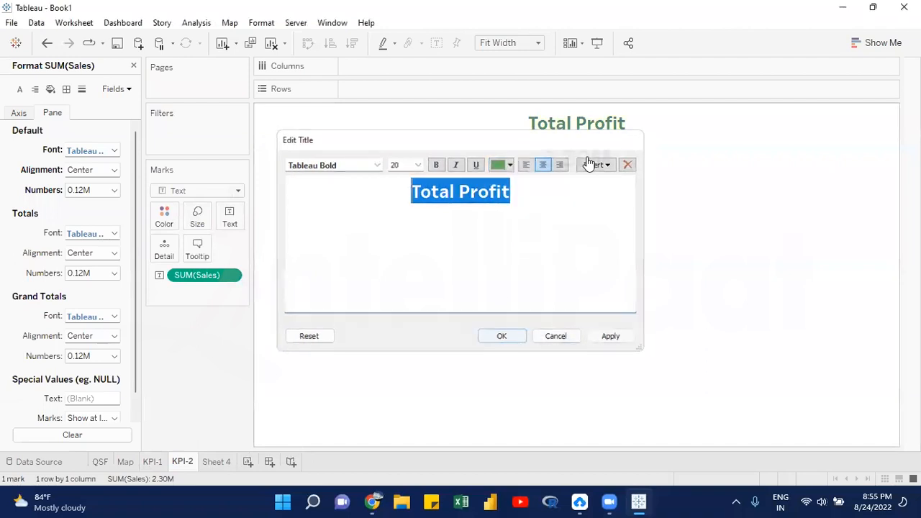
Step: Replace SUM(Sales) with the Profit measure as the text mark on KPI-2
{"action": "left_click_drag", "start_coordinate": [208, 277], "coordinate": [215, 333]}
{"action": "left_click_drag", "start_coordinate": [42, 356], "coordinate": [232, 219]}
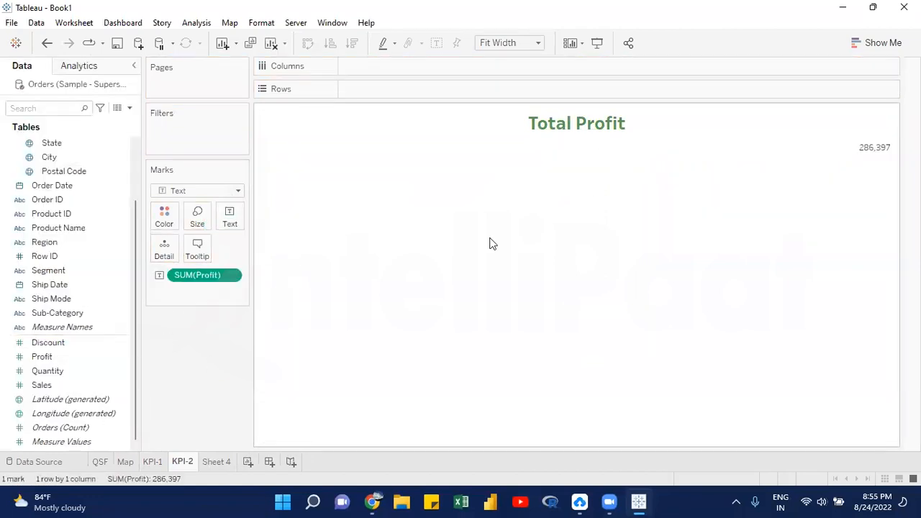
{"action": "key", "text": "ctrl+z"}
{"action": "key", "text": "ctrl+z"}
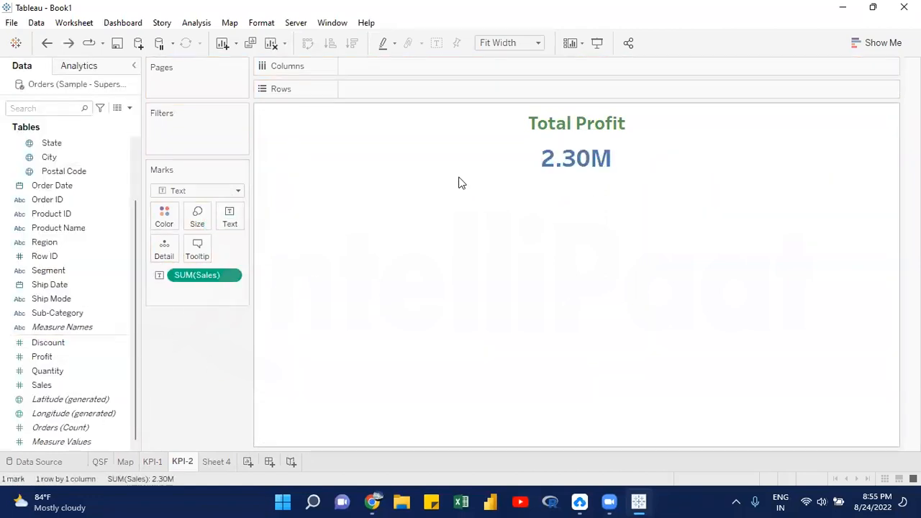
{"action": "key", "text": "ctrl+y"}
{"action": "key", "text": "ctrl+y"}
Step: Open the pane formatting for SUM(Profit) and set its default font to Tableau Bold at size 22
{"action": "right_click", "coordinate": [866, 154]}
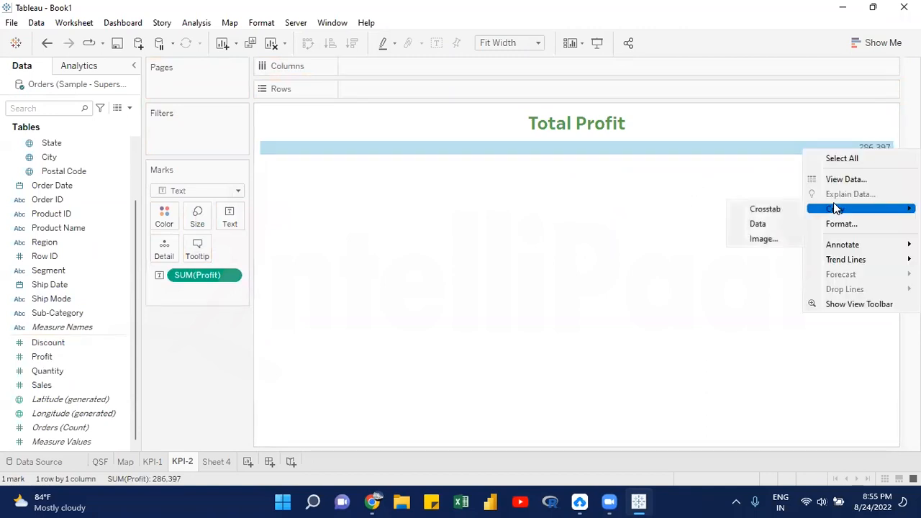
{"action": "left_click", "coordinate": [841, 224]}
{"action": "left_click", "coordinate": [85, 151]}
{"action": "left_click", "coordinate": [99, 187]}
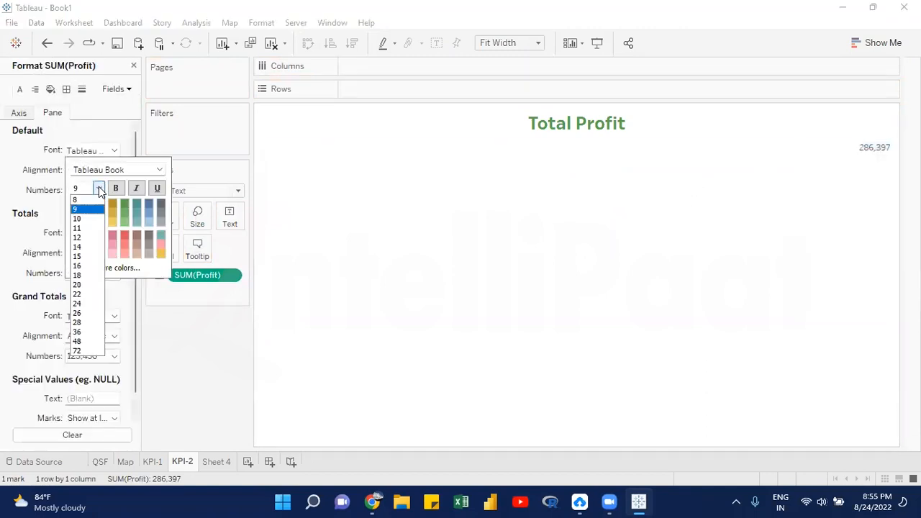
{"action": "left_click", "coordinate": [85, 301]}
{"action": "left_click", "coordinate": [159, 169]}
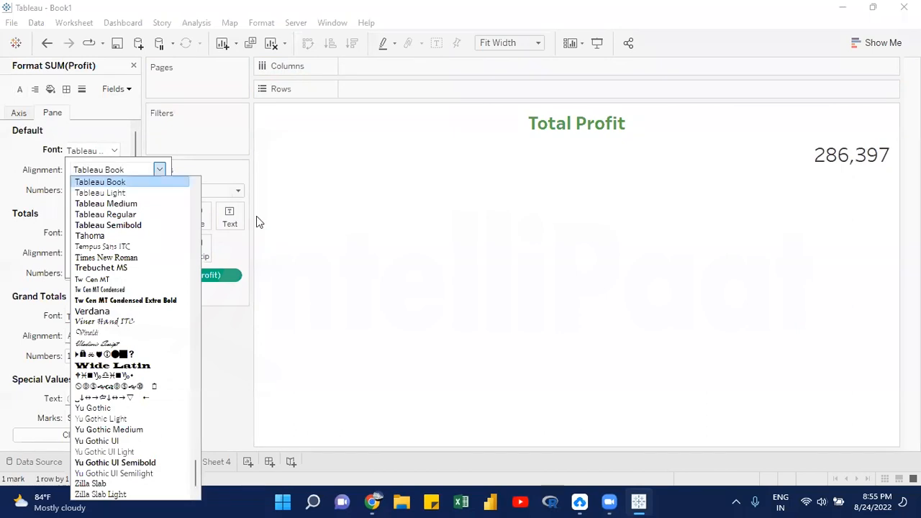
{"action": "left_click", "coordinate": [122, 183]}
Step: Center the profit figure horizontally in the pane
{"action": "left_click", "coordinate": [64, 170]}
{"action": "left_click", "coordinate": [97, 170]}
{"action": "left_click", "coordinate": [98, 222]}
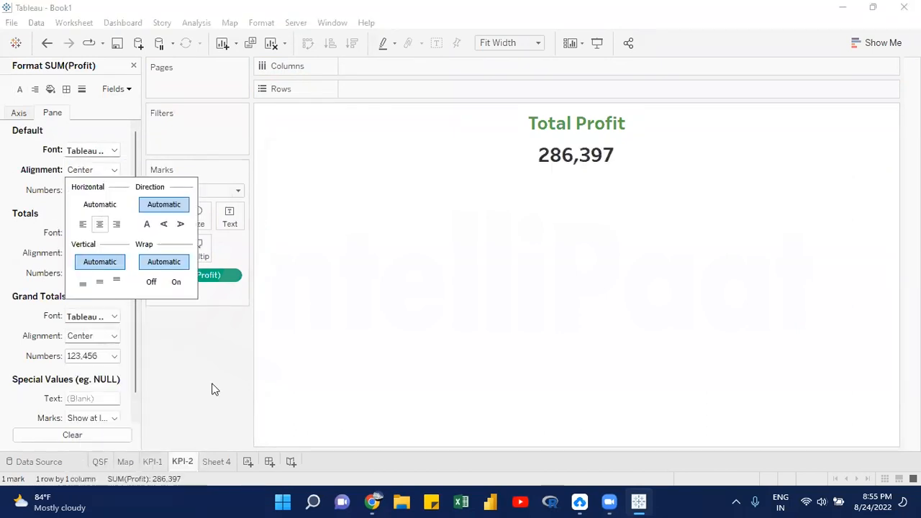
{"action": "left_click", "coordinate": [205, 379]}
Step: Compare KPI-2 with the KPI-1 sheet and set the profit figure's default font size to 26
{"action": "left_click", "coordinate": [151, 461]}
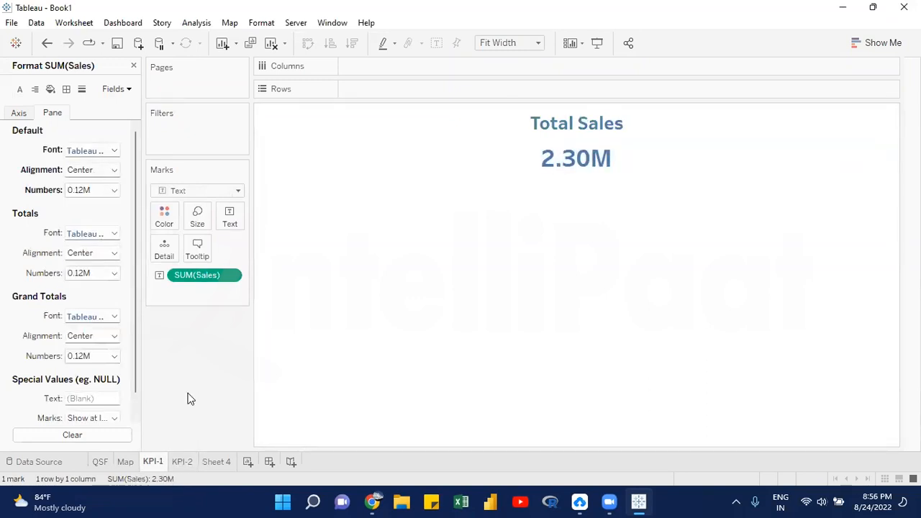
{"action": "left_click", "coordinate": [182, 461]}
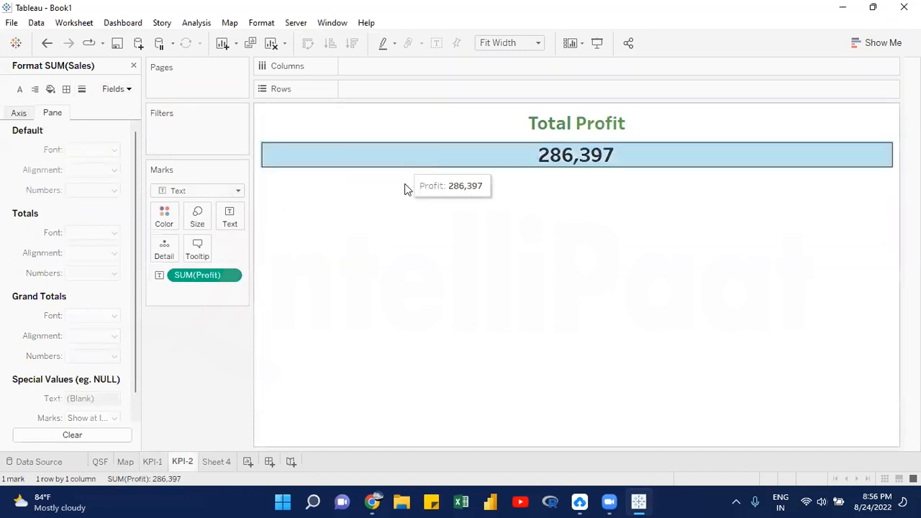
{"action": "left_click", "coordinate": [92, 150]}
{"action": "left_click", "coordinate": [99, 187]}
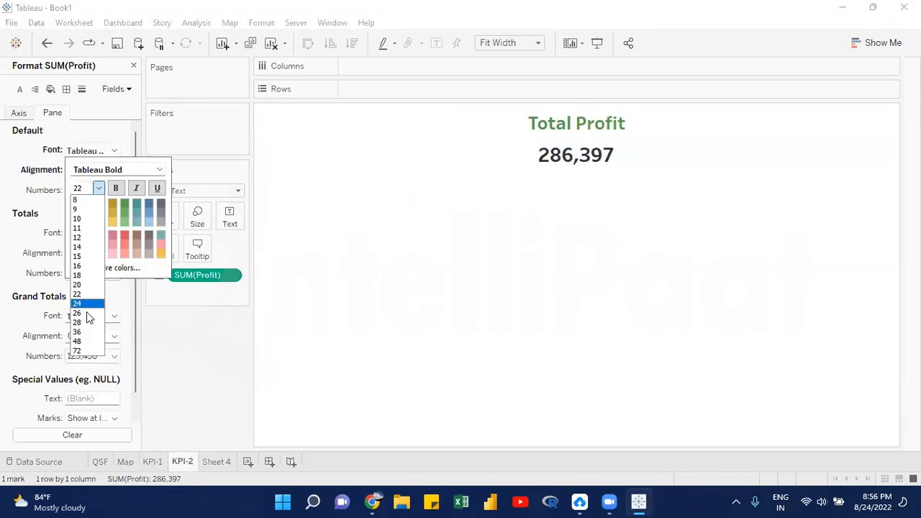
{"action": "left_click", "coordinate": [88, 314]}
{"action": "left_click", "coordinate": [206, 357]}
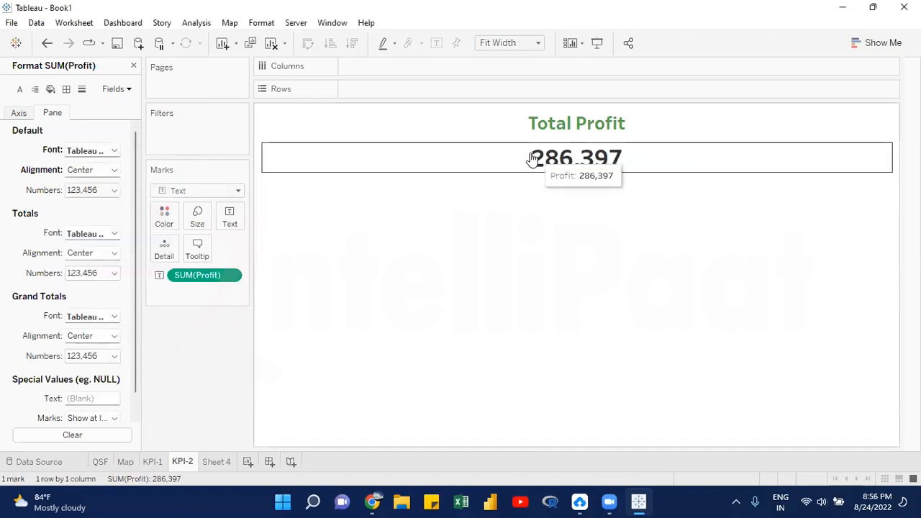
Step: Color the profit figure's text mark green to match its title
{"action": "left_click", "coordinate": [467, 177]}
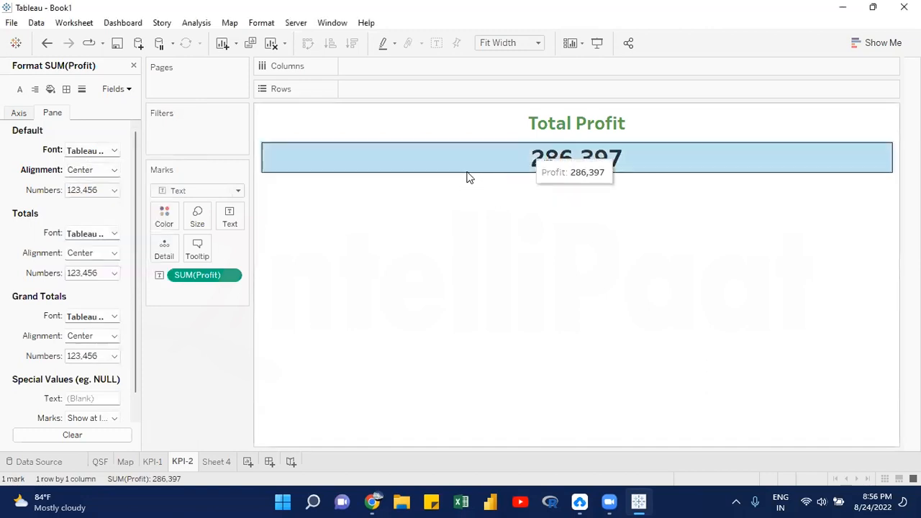
{"action": "left_click", "coordinate": [164, 216]}
{"action": "left_click", "coordinate": [223, 262]}
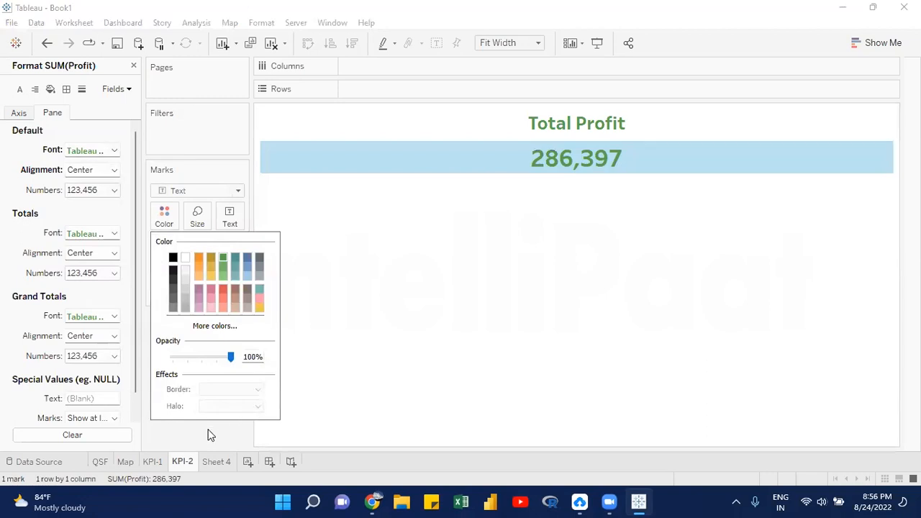
{"action": "left_click", "coordinate": [208, 434]}
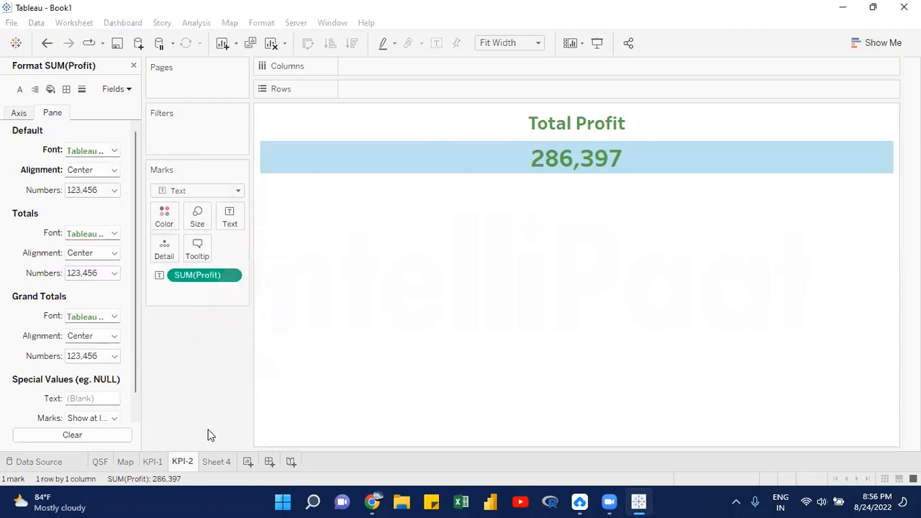
Step: Duplicate the KPI-2 sheet and name the copy KPI-3
{"action": "right_click", "coordinate": [180, 463]}
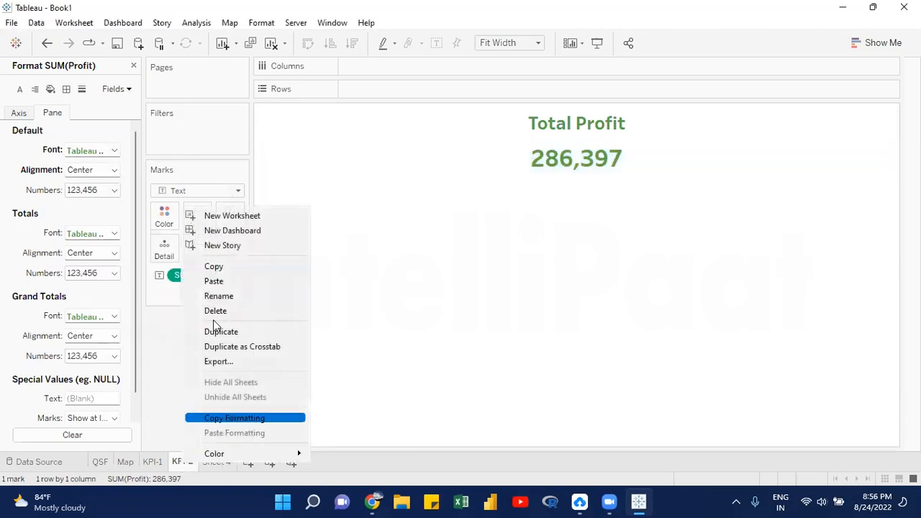
{"action": "left_click", "coordinate": [221, 331]}
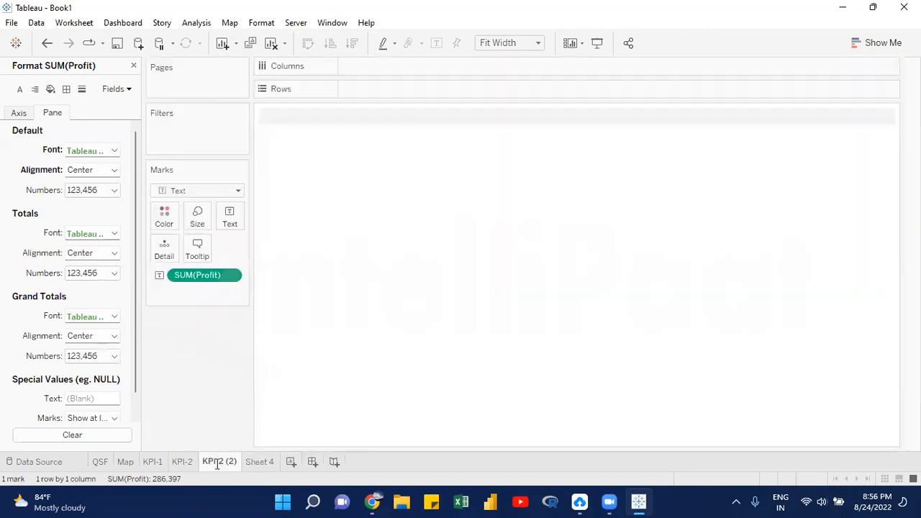
{"action": "type", "text": "KPI-3"}
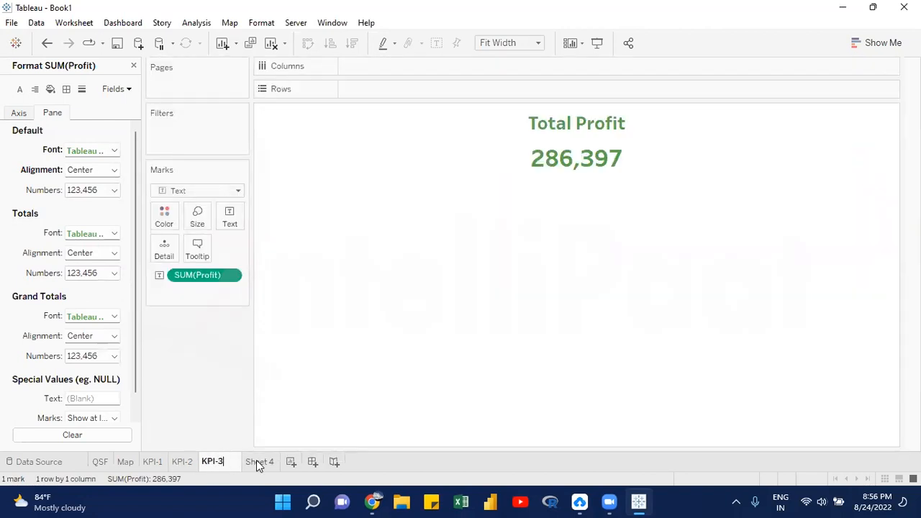
{"action": "key", "text": "Return"}
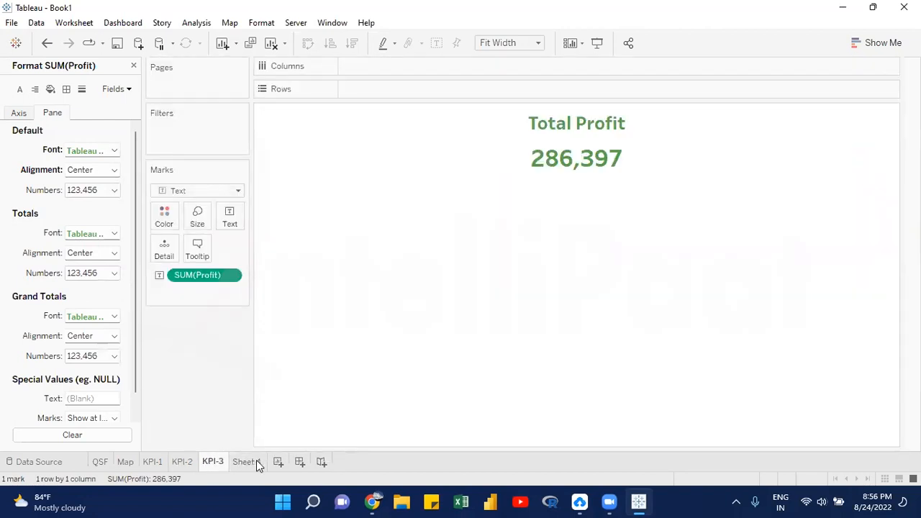
Step: Change the KPI-3 sheet title to "Profit Ratio" and color it orange
{"action": "double_click", "coordinate": [610, 129]}
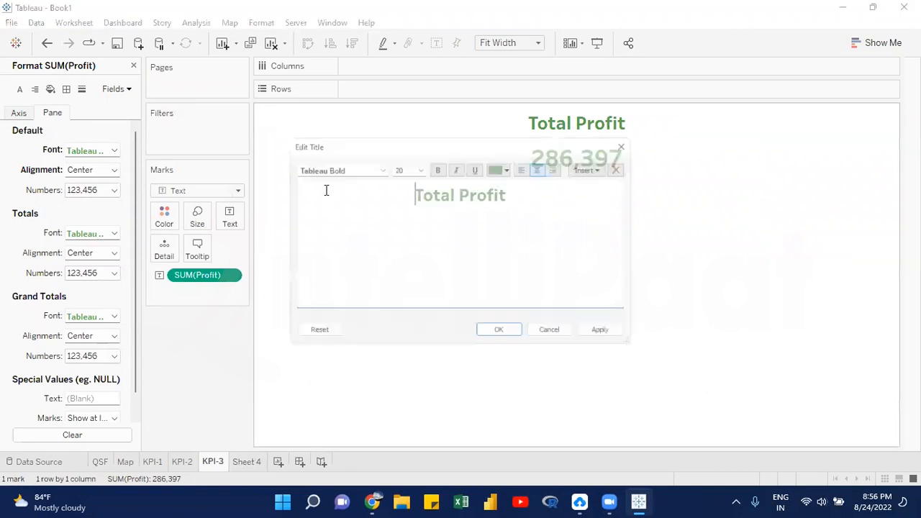
{"action": "key", "text": "ctrl+a"}
{"action": "type", "text": "Profit Ratio"}
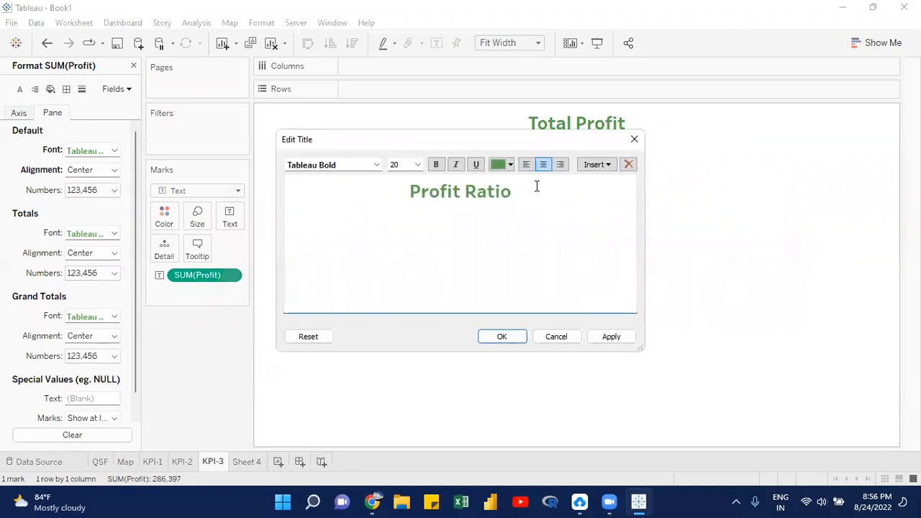
{"action": "key", "text": "ctrl+a"}
{"action": "left_click", "coordinate": [509, 165]}
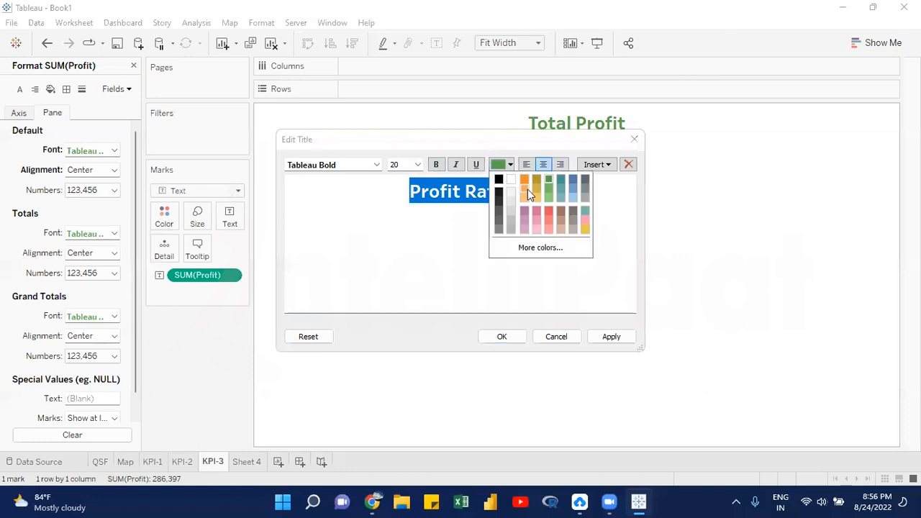
{"action": "left_click", "coordinate": [523, 179]}
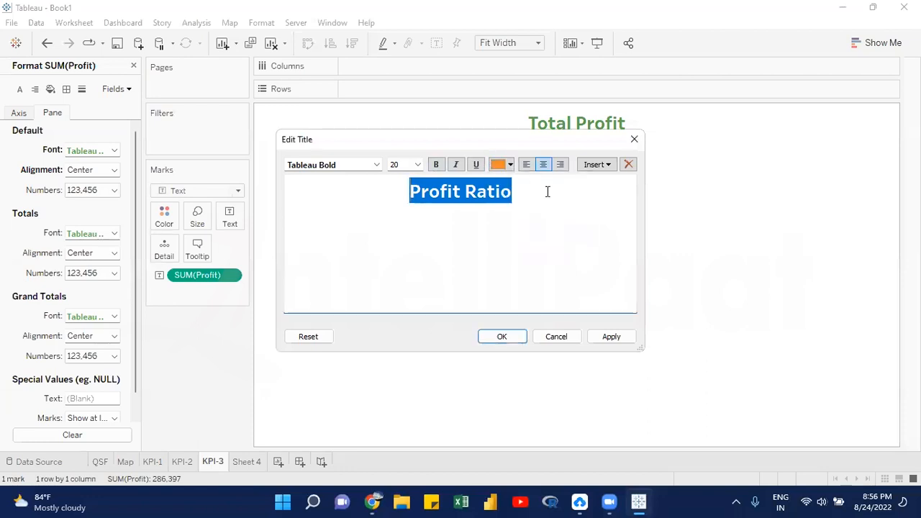
{"action": "left_click", "coordinate": [608, 336]}
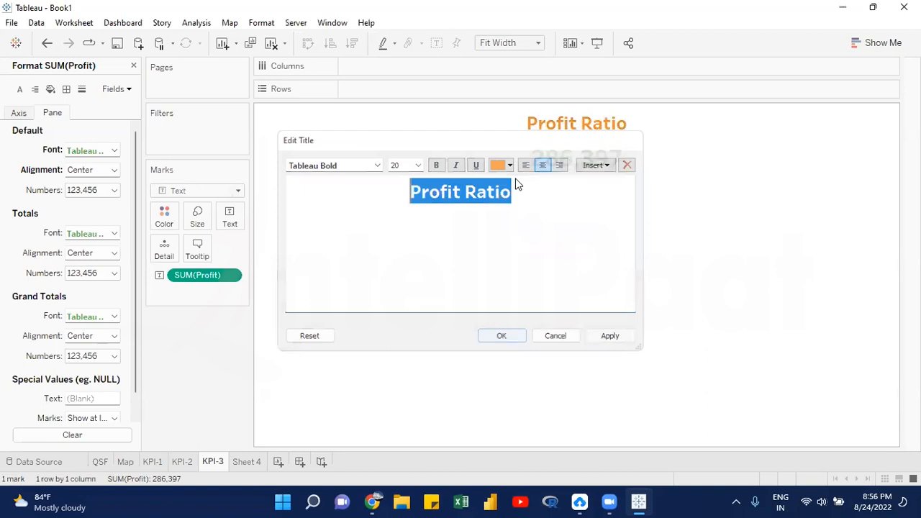
Step: Close the SUM(Profit) formatting and look through the Orders dimensions and measures for fields to base the profit ratio on
{"action": "left_click", "coordinate": [133, 66]}
{"action": "scroll", "coordinate": [68, 259], "scroll_direction": "up", "scroll_amount": 1}
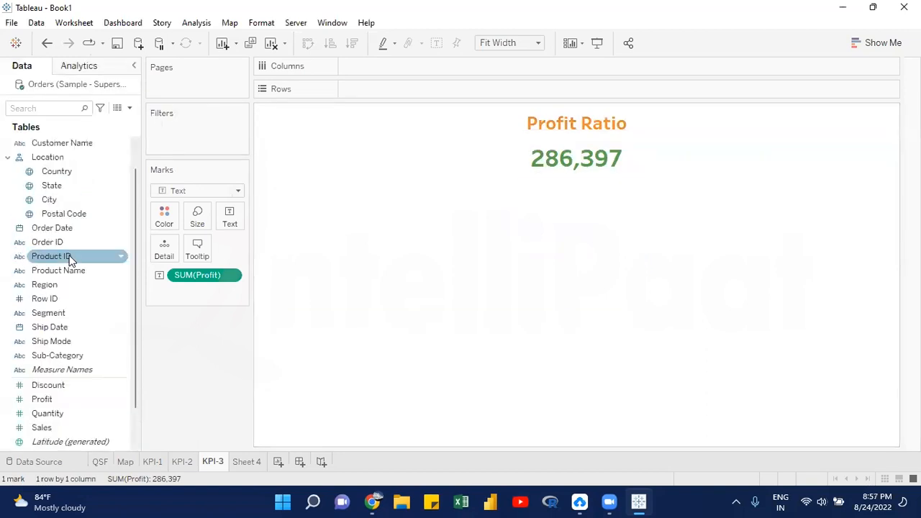
{"action": "scroll", "coordinate": [69, 259], "scroll_direction": "up", "scroll_amount": 1}
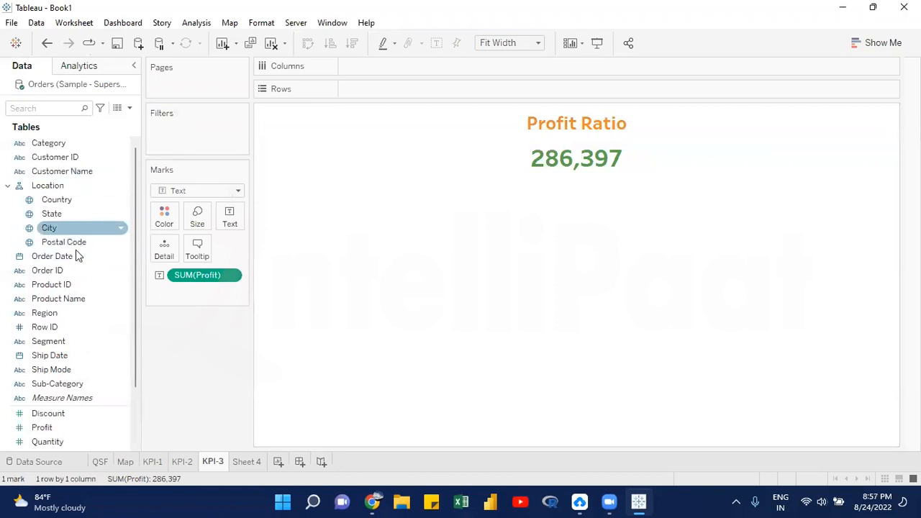
{"action": "scroll", "coordinate": [103, 375], "scroll_direction": "down", "scroll_amount": 2}
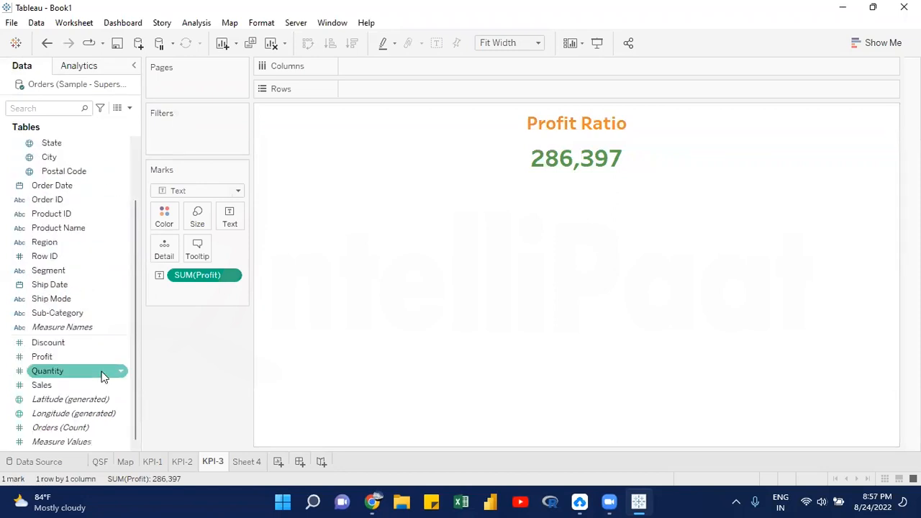
{"action": "scroll", "coordinate": [108, 368], "scroll_direction": "up", "scroll_amount": 2}
{"action": "scroll", "coordinate": [56, 385], "scroll_direction": "down", "scroll_amount": 2}
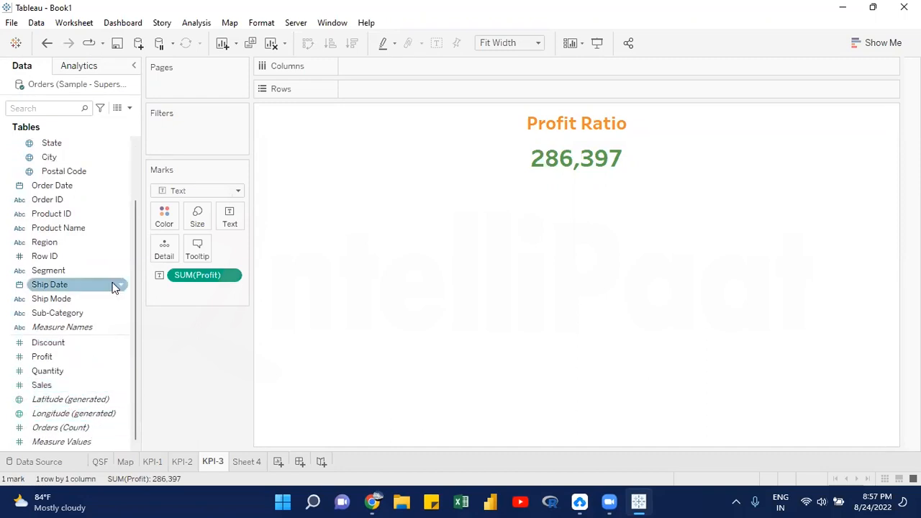
{"action": "scroll", "coordinate": [86, 324], "scroll_direction": "up", "scroll_amount": 2}
{"action": "scroll", "coordinate": [77, 341], "scroll_direction": "down", "scroll_amount": 2}
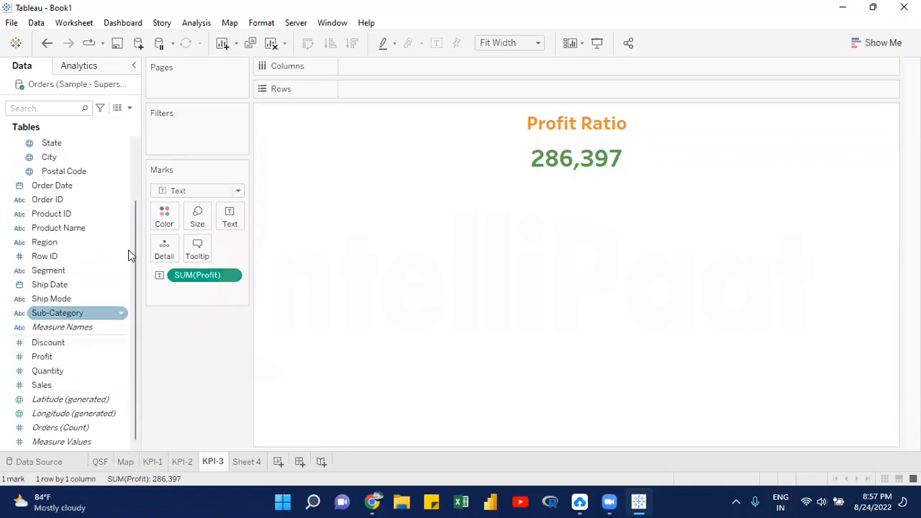
Step: Create a calculated field named Profit Ratio and begin its formula with the SUM function
{"action": "left_click", "coordinate": [129, 108]}
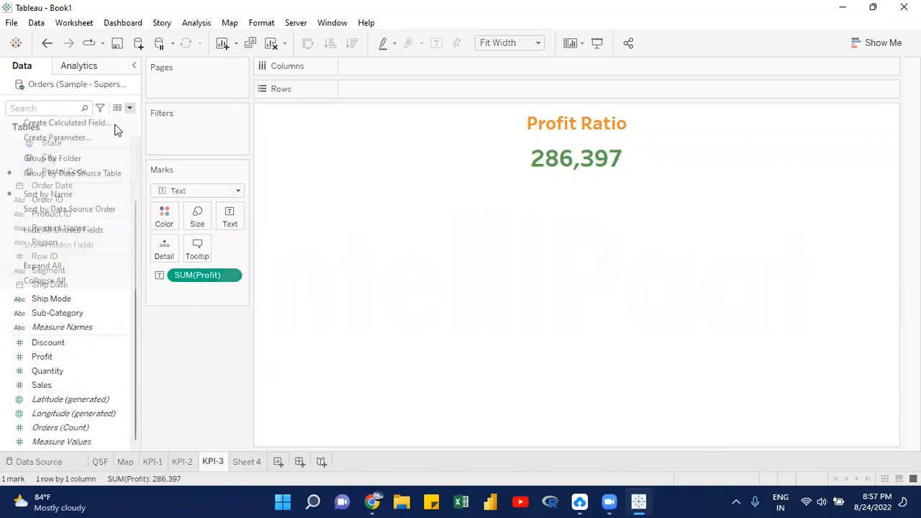
{"action": "left_click", "coordinate": [411, 195]}
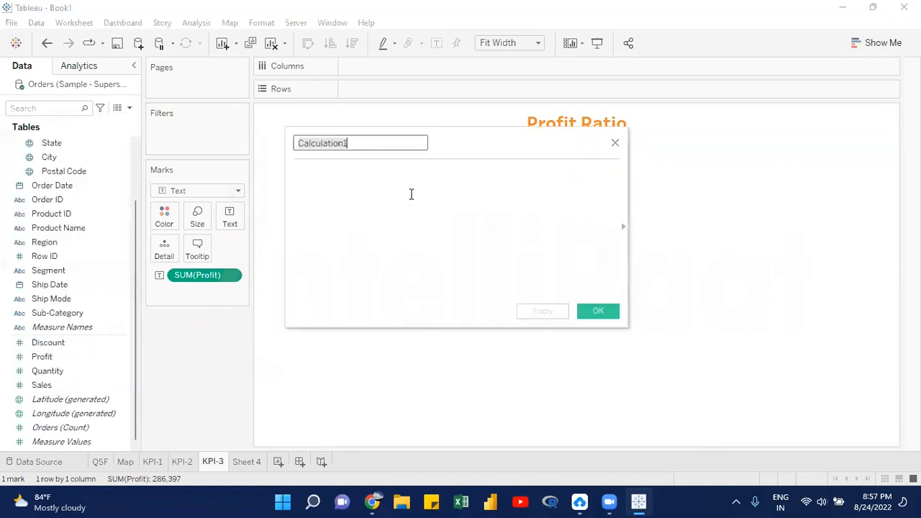
{"action": "type", "text": "rofit Ratio"}
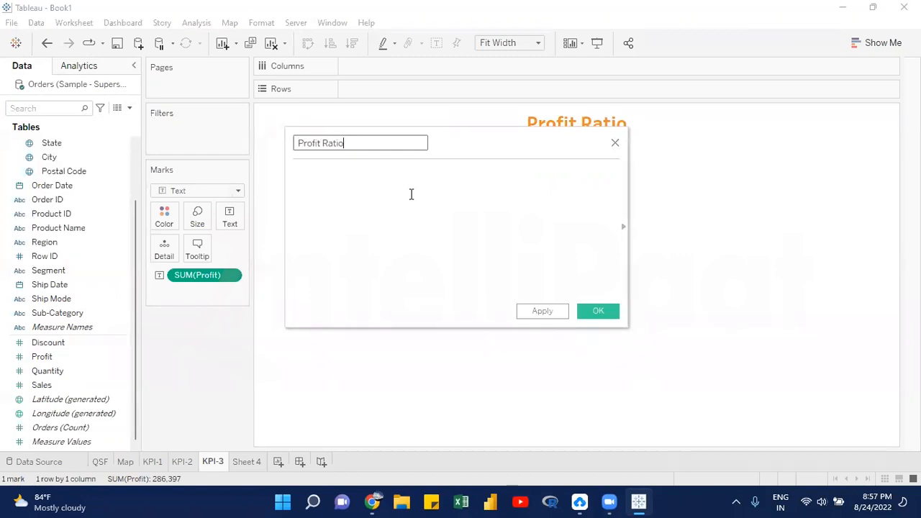
{"action": "left_click", "coordinate": [411, 194]}
{"action": "type", "text": "sum"}
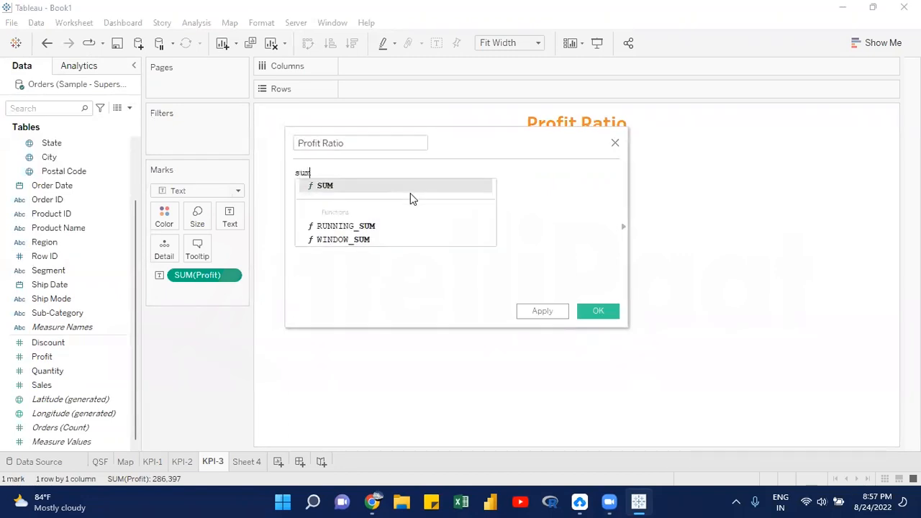
{"action": "key", "text": "Return"}
{"action": "type", "text": "sa"}
{"action": "key", "text": "Return"}
{"action": "key", "text": "BackSpace"}
{"action": "key", "text": "BackSpace"}
{"action": "key", "text": "BackSpace"}
{"action": "key", "text": "BackSpace"}
{"action": "key", "text": "BackSpace"}
{"action": "key", "text": "BackSpace"}
{"action": "key", "text": "BackSpace"}
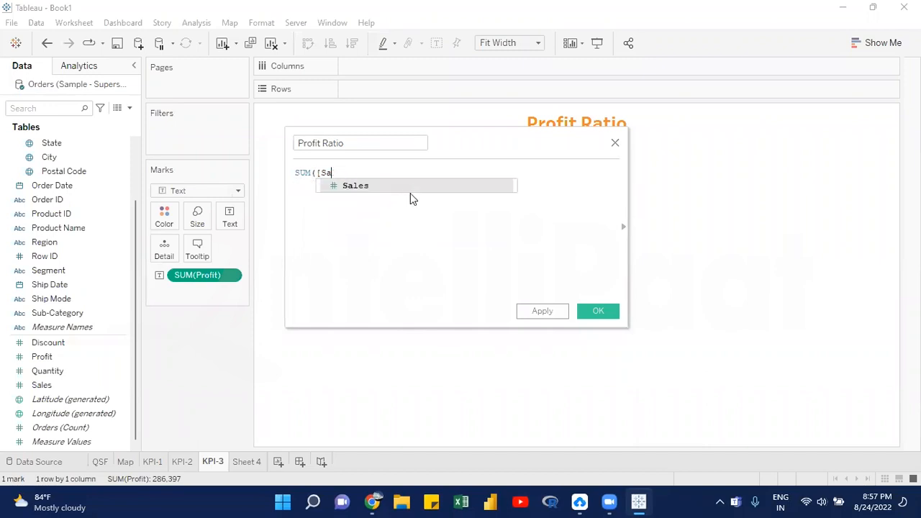
Step: Complete the formula as SUM([Profit]/SUM([Sales]) and save the Profit Ratio calculated field
{"action": "type", "text": "prof"}
{"action": "key", "text": "Return"}
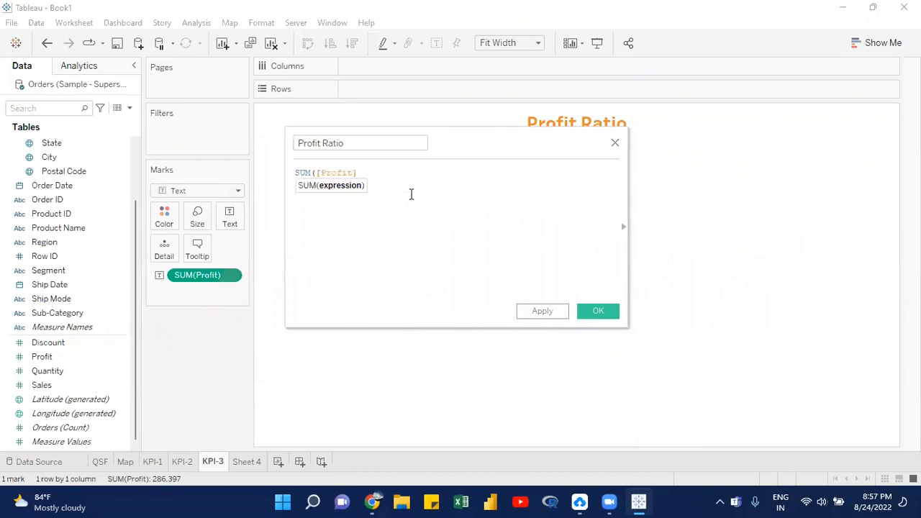
{"action": "type", "text": "/sum"}
{"action": "key", "text": "Return"}
{"action": "type", "text": "sale"}
{"action": "key", "text": "Return"}
{"action": "type", "text": ")"}
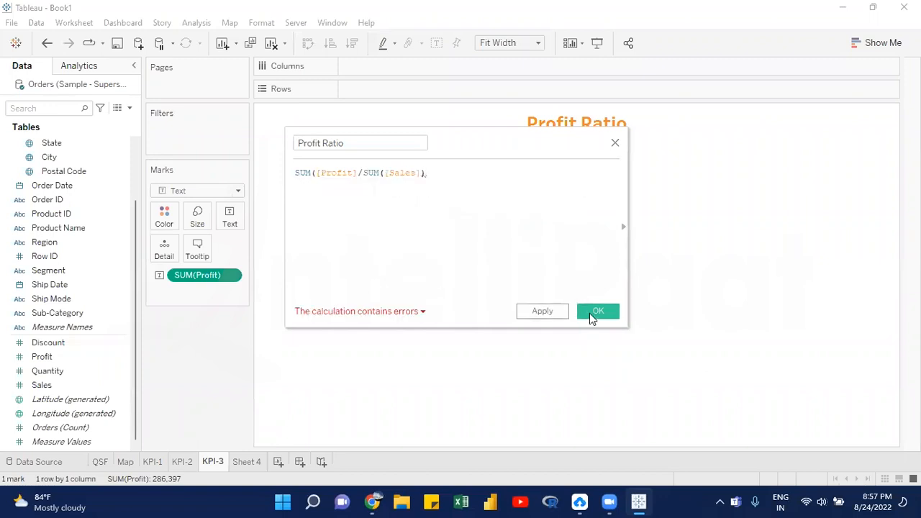
{"action": "left_click", "coordinate": [594, 311]}
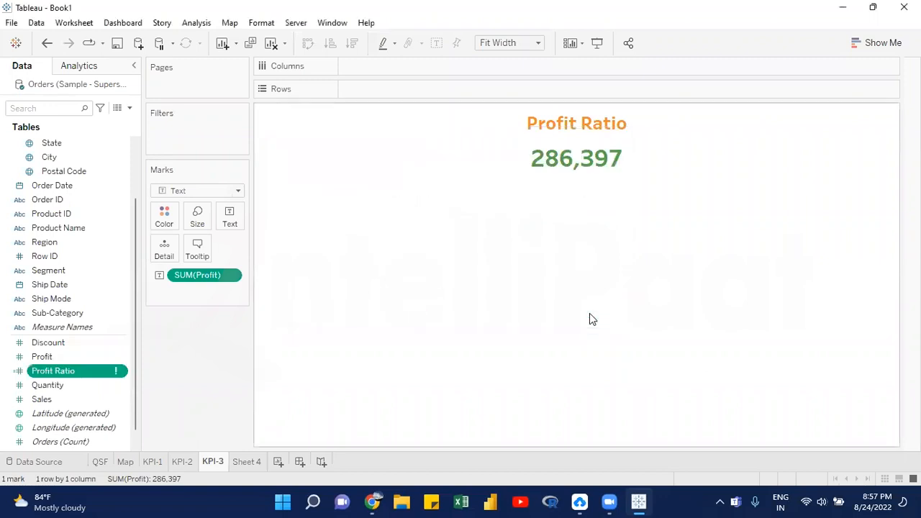
Step: Edit the Profit Ratio calculation, adding the missing closing parenthesis after [Profit], and save it
{"action": "left_click", "coordinate": [74, 377]}
{"action": "left_click", "coordinate": [161, 400]}
{"action": "left_click", "coordinate": [120, 370]}
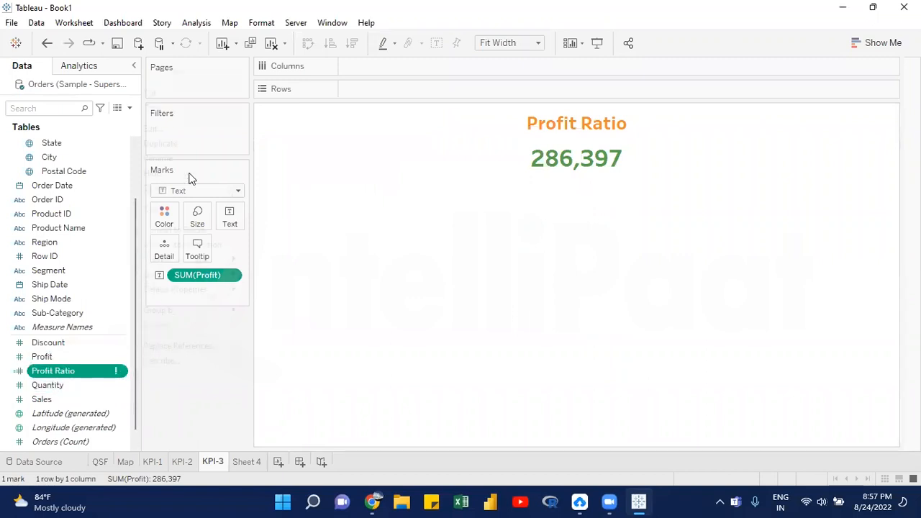
{"action": "key", "text": "Return"}
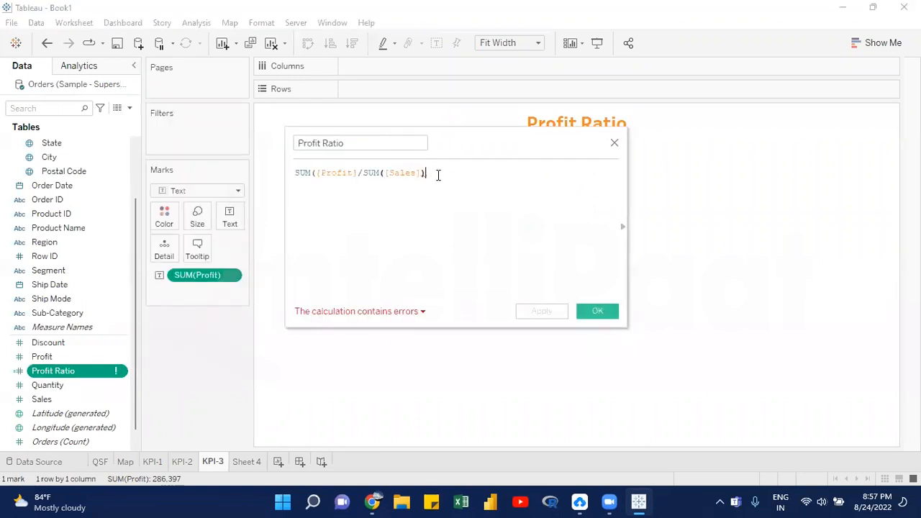
{"action": "left_click", "coordinate": [294, 177]}
{"action": "left_click", "coordinate": [356, 173]}
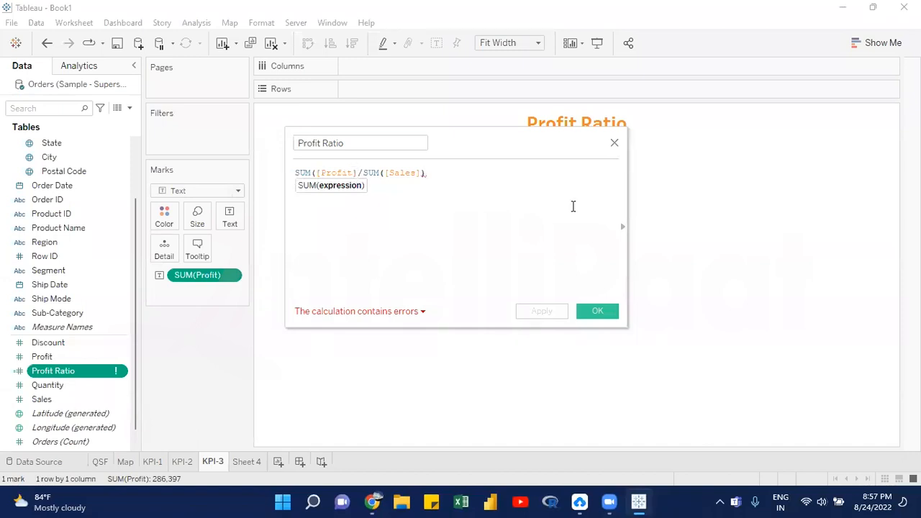
{"action": "type", "text": ")"}
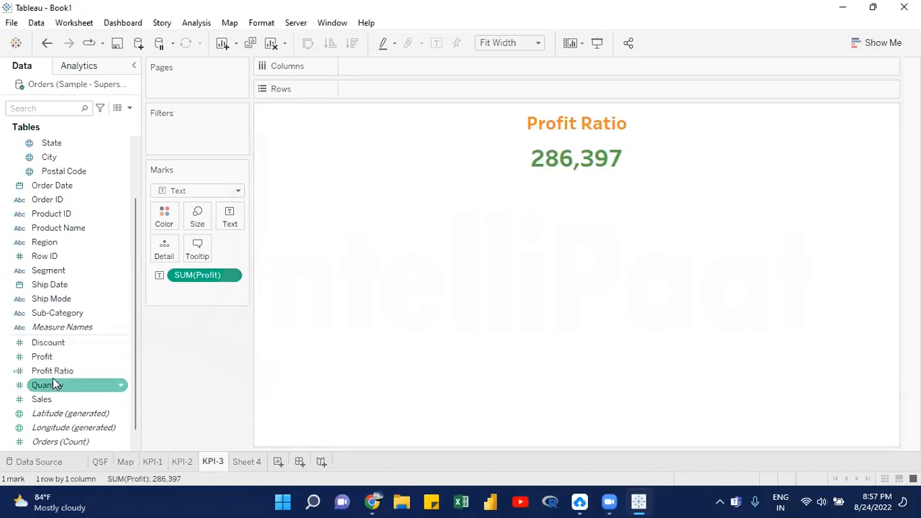
Step: Replace SUM(Profit) with the Profit Ratio field as the text mark on the KPI-3 sheet
{"action": "left_click_drag", "start_coordinate": [205, 275], "coordinate": [236, 363]}
{"action": "left_click_drag", "start_coordinate": [41, 370], "coordinate": [221, 221]}
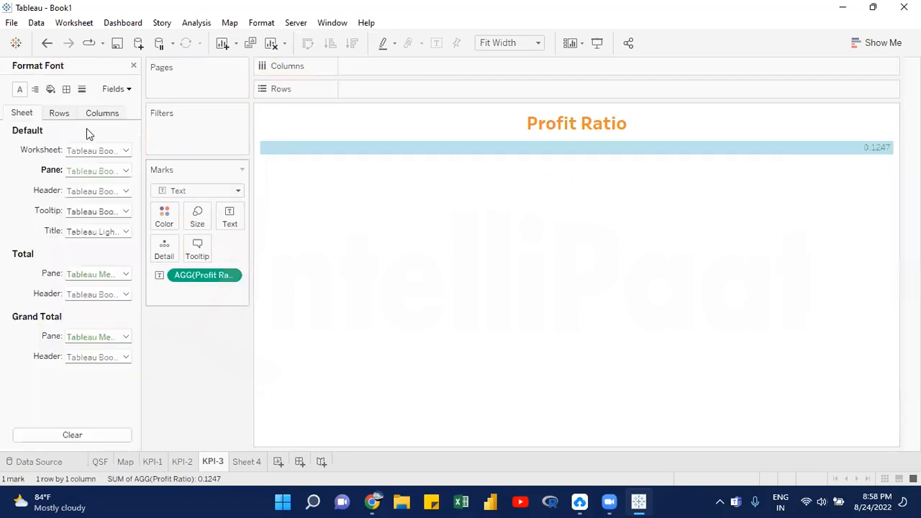
Step: Set the default pane font size of the AGG(Profit Ratio) figure to 26
{"action": "left_click", "coordinate": [131, 89]}
{"action": "left_click", "coordinate": [166, 104]}
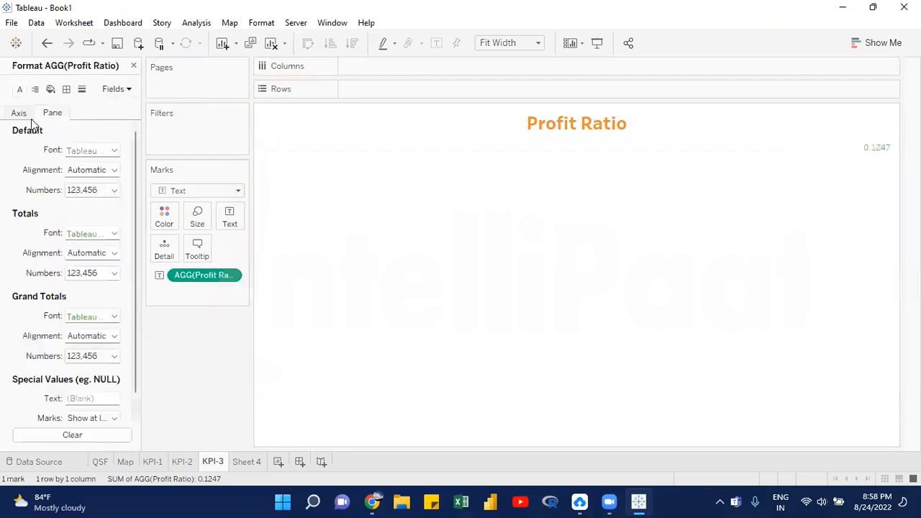
{"action": "left_click", "coordinate": [92, 150]}
{"action": "left_click", "coordinate": [98, 188]}
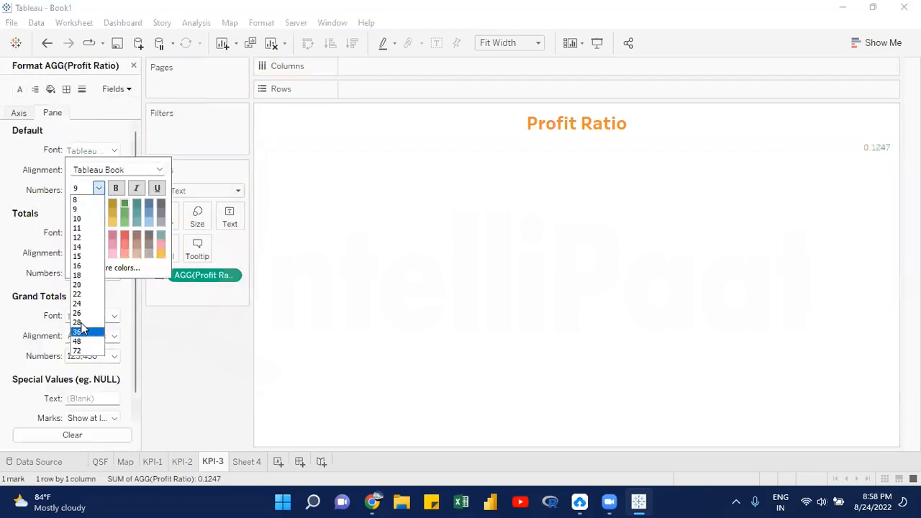
{"action": "left_click", "coordinate": [81, 314]}
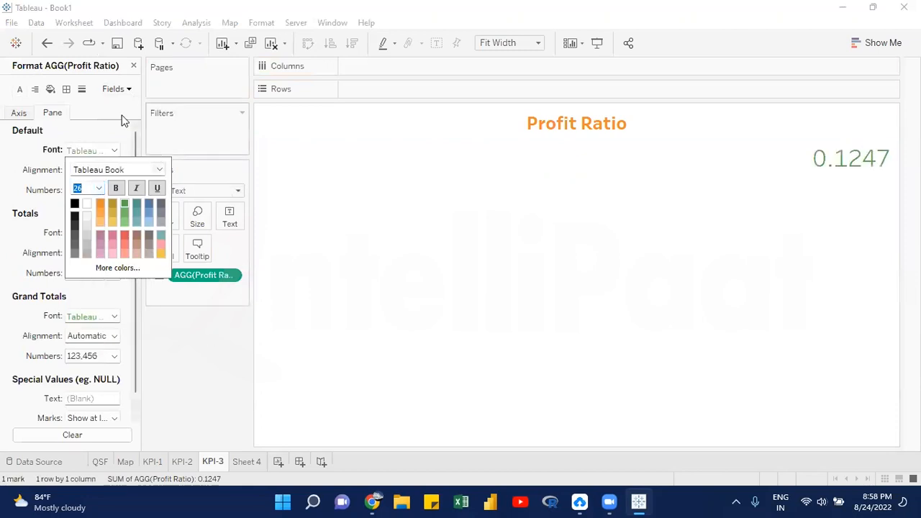
{"action": "left_click", "coordinate": [87, 136]}
Step: Center the profit ratio figure horizontally and set its default pane font to Tableau Bold
{"action": "left_click", "coordinate": [85, 174]}
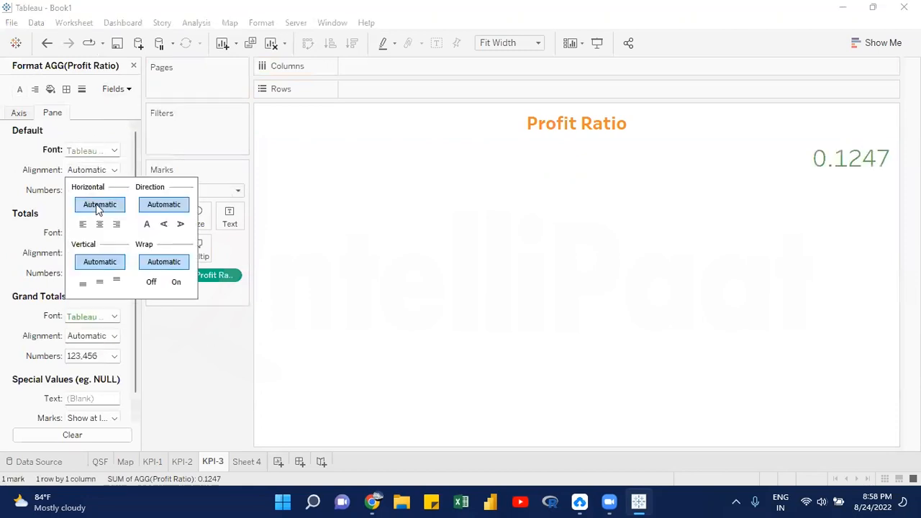
{"action": "left_click", "coordinate": [99, 224]}
{"action": "left_click", "coordinate": [173, 320]}
{"action": "left_click", "coordinate": [90, 152]}
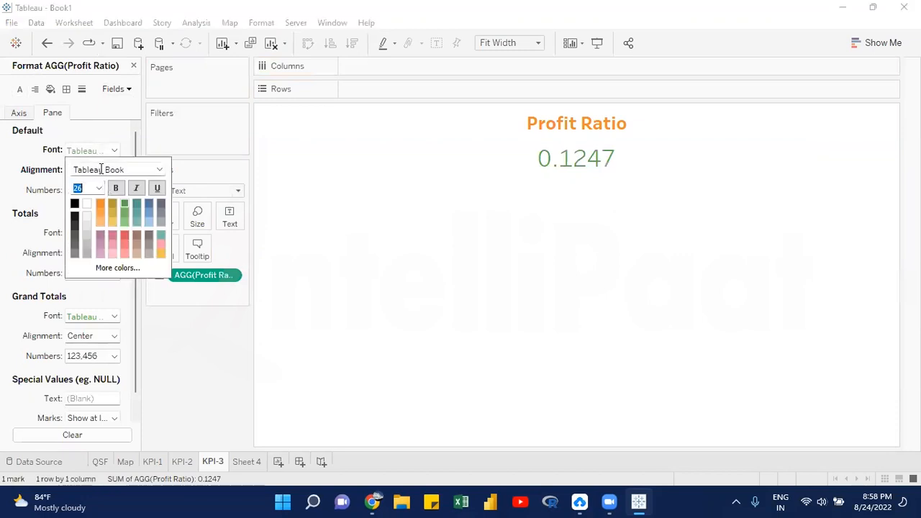
{"action": "left_click", "coordinate": [159, 170]}
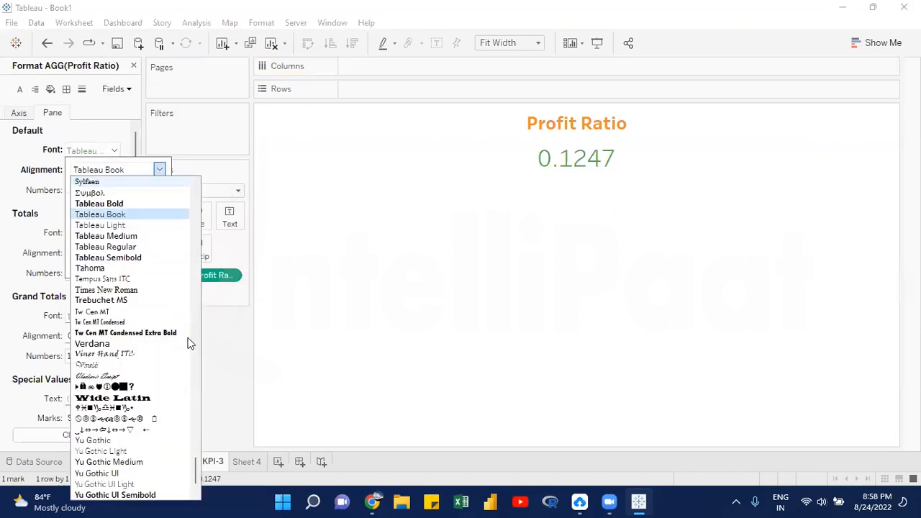
{"action": "left_click", "coordinate": [176, 204]}
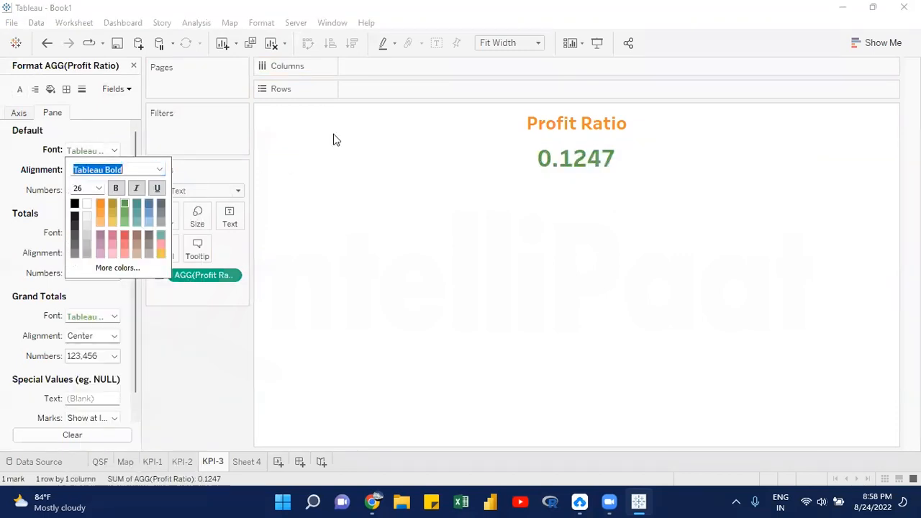
{"action": "left_click", "coordinate": [565, 126]}
{"action": "double_click", "coordinate": [564, 124]}
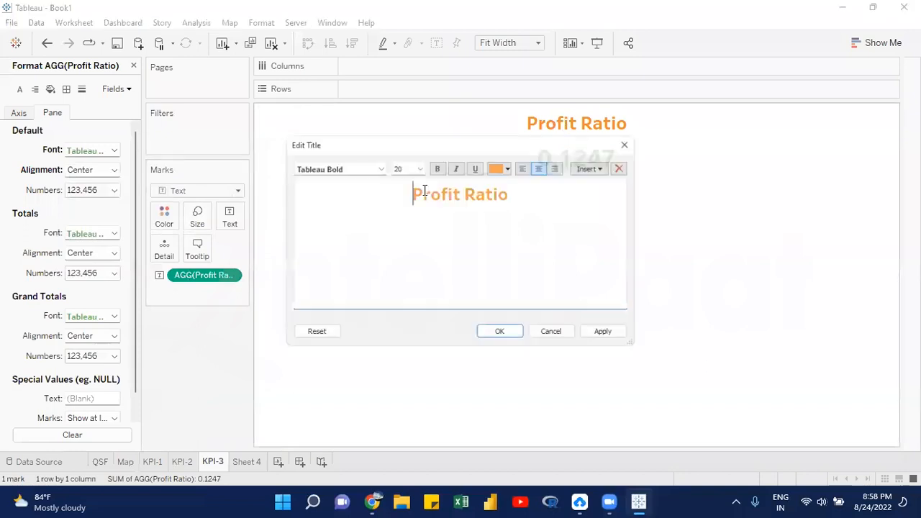
{"action": "left_click", "coordinate": [554, 182]}
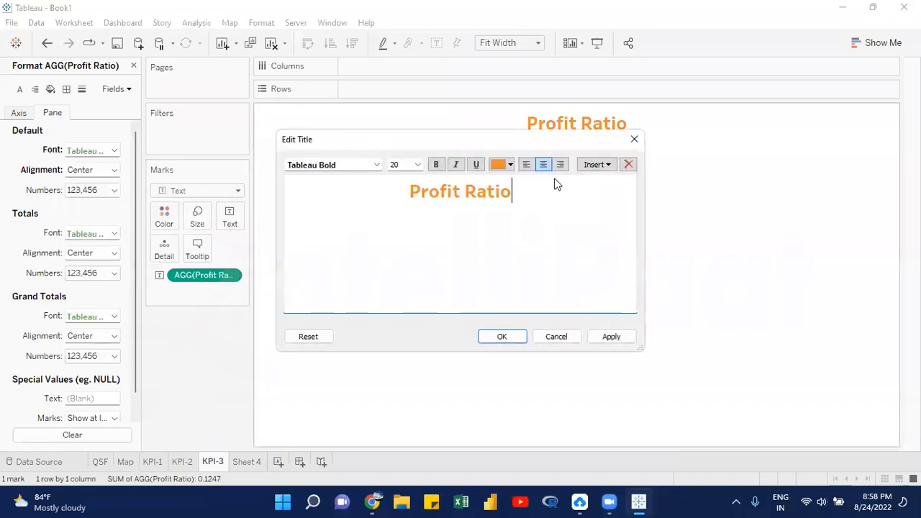
{"action": "key", "text": "ctrl+a"}
{"action": "left_click", "coordinate": [510, 168]}
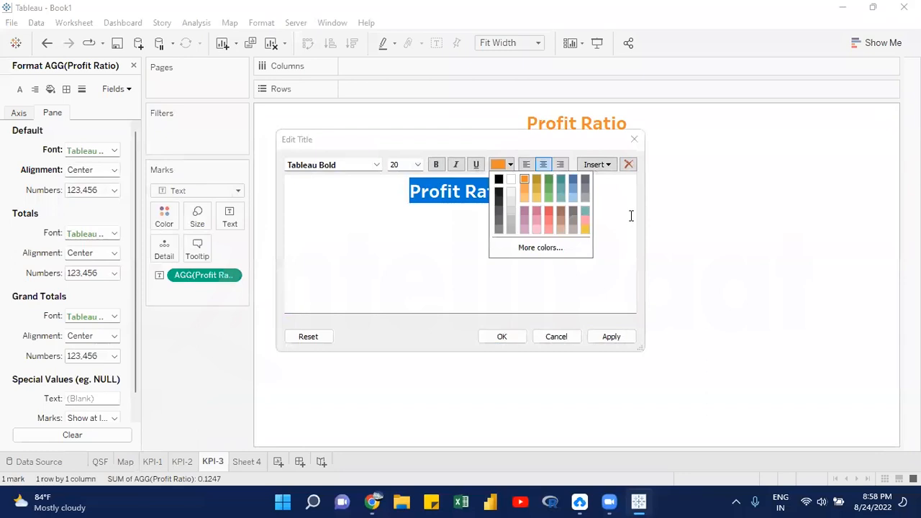
{"action": "left_click", "coordinate": [634, 139]}
Step: Change the default pane font color of the profit ratio figure to orange, matching the sheet title
{"action": "right_click", "coordinate": [572, 164]}
{"action": "left_click", "coordinate": [607, 240]}
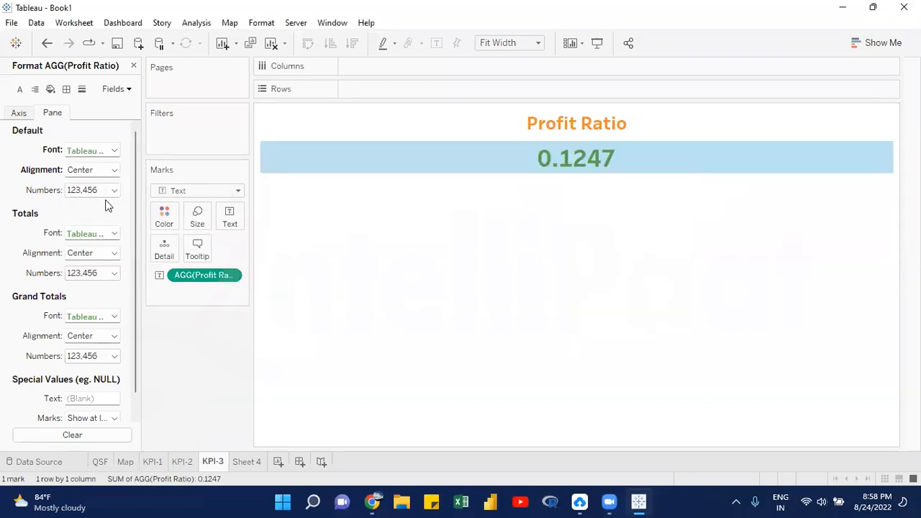
{"action": "left_click", "coordinate": [84, 150]}
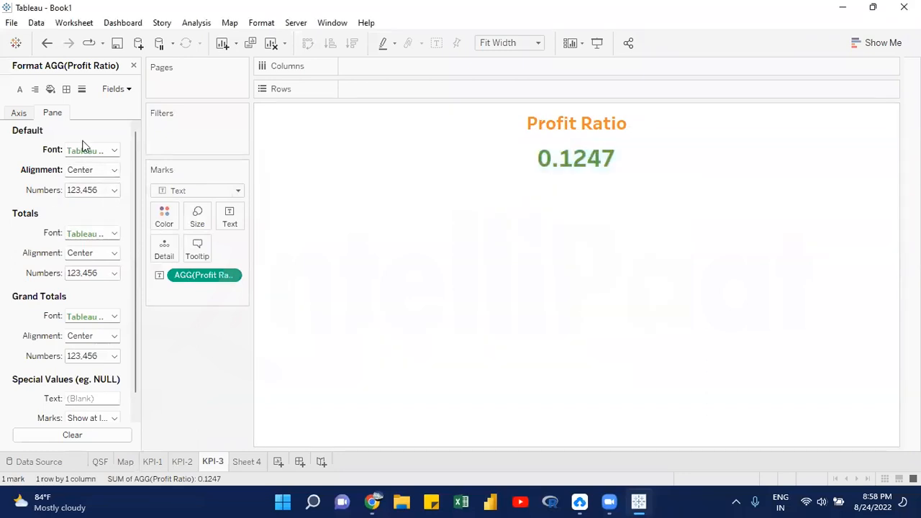
{"action": "left_click", "coordinate": [92, 151]}
{"action": "left_click", "coordinate": [100, 204]}
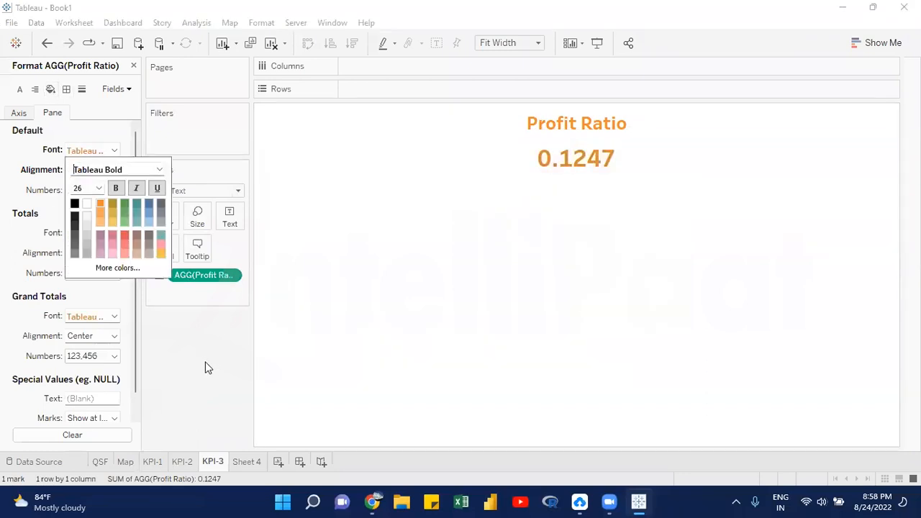
{"action": "left_click", "coordinate": [206, 368]}
{"action": "left_click", "coordinate": [133, 65]}
Step: Set the default number format of the Profit Ratio field to Percentage with 1 decimal place
{"action": "left_click", "coordinate": [90, 357]}
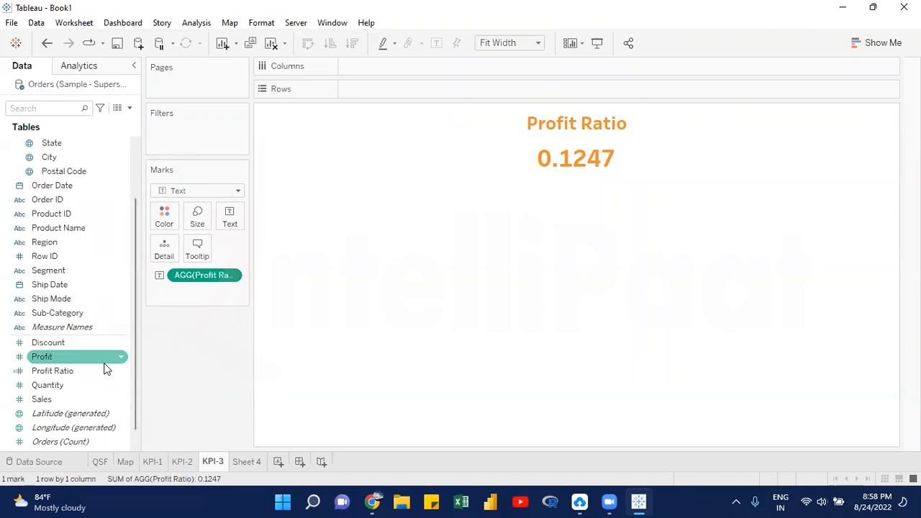
{"action": "left_click", "coordinate": [108, 369]}
{"action": "left_click", "coordinate": [122, 370]}
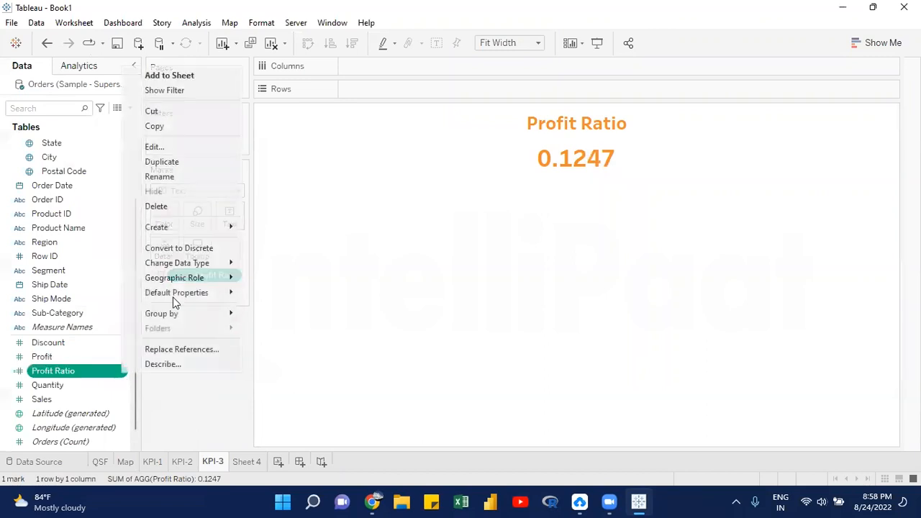
{"action": "mouse_move", "coordinate": [176, 293]}
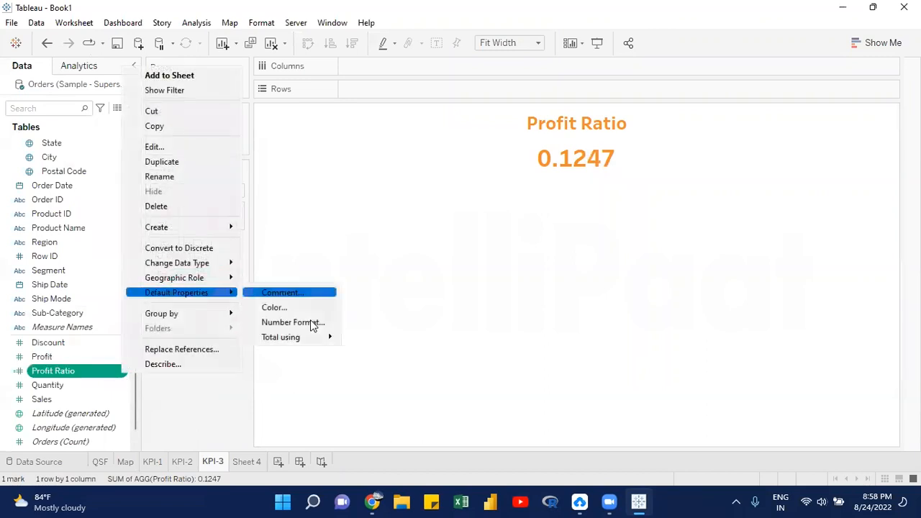
{"action": "left_click", "coordinate": [292, 322]}
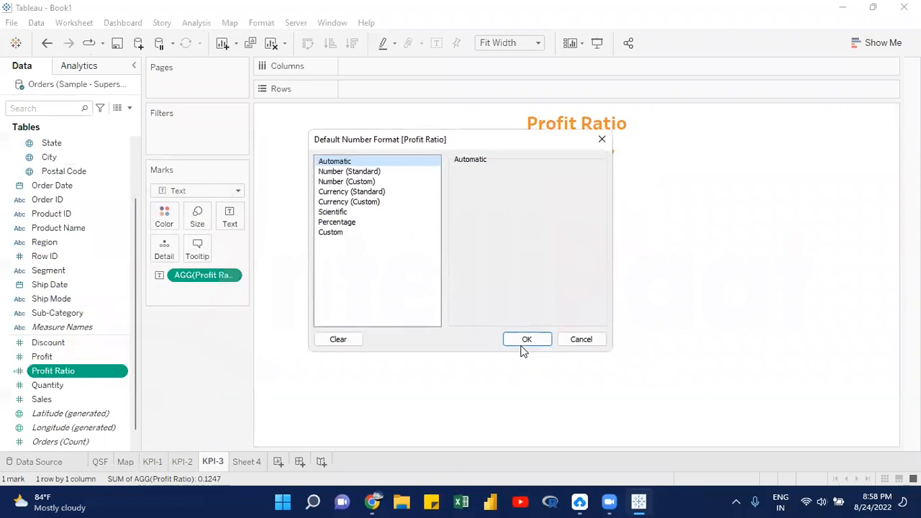
{"action": "left_click", "coordinate": [337, 222]}
{"action": "key", "text": "Tab"}
{"action": "type", "text": "1"}
{"action": "key", "text": "Return"}
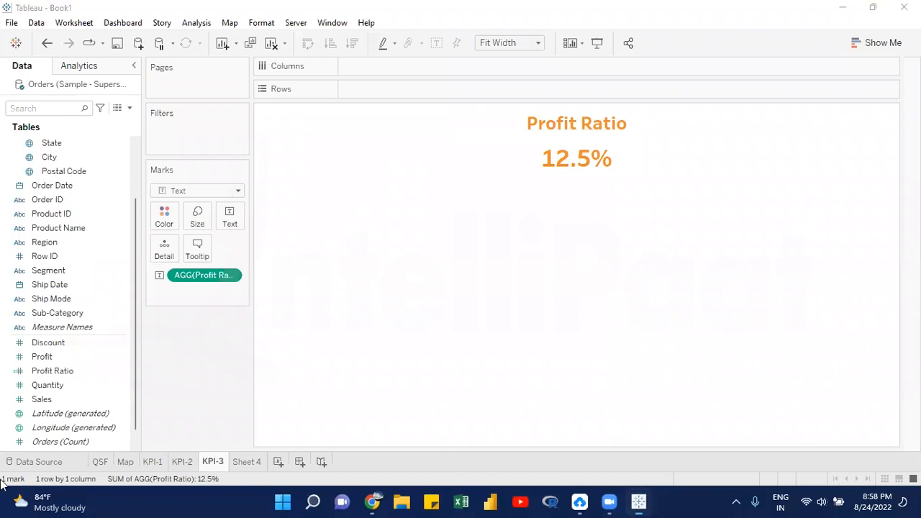
Step: Add Category as a filter on the QSF sheet with Furniture, Office Supplies and Technology all selected
{"action": "left_click", "coordinate": [100, 463]}
{"action": "left_click", "coordinate": [125, 462]}
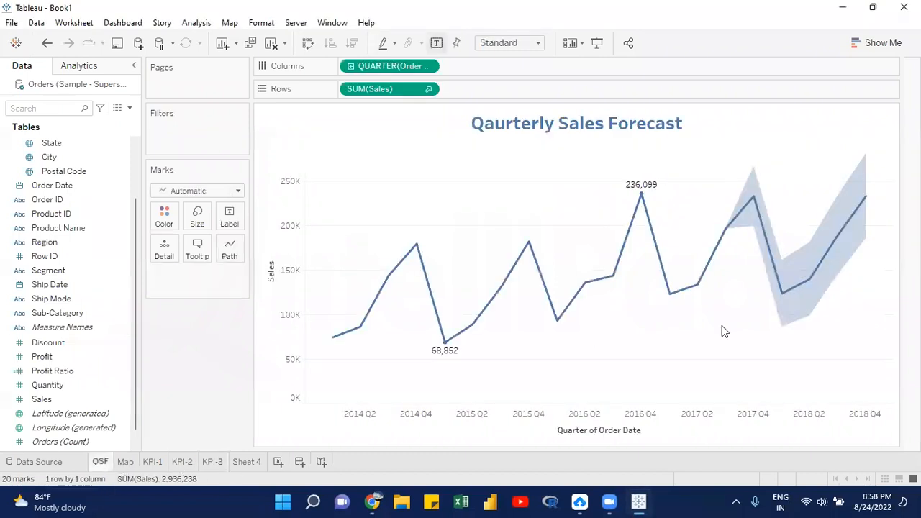
{"action": "left_click", "coordinate": [165, 461]}
{"action": "left_click", "coordinate": [182, 462]}
{"action": "left_click", "coordinate": [212, 462]}
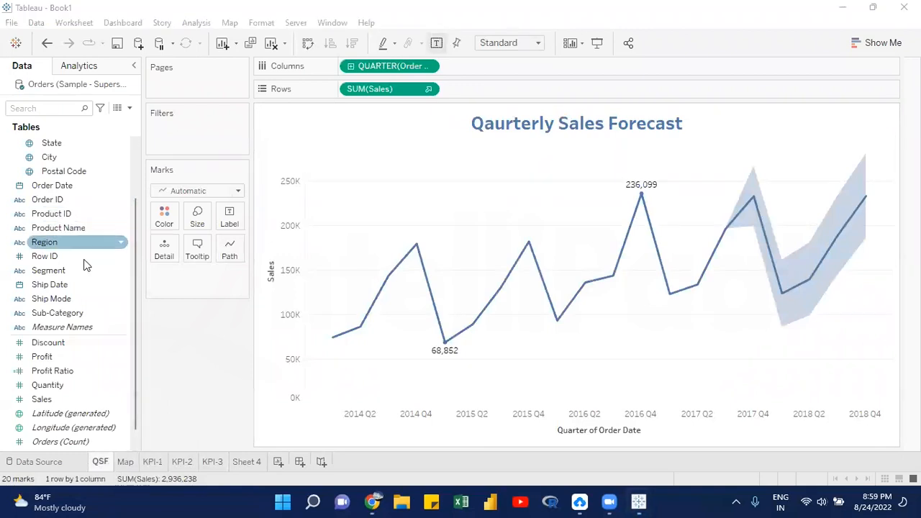
{"action": "scroll", "coordinate": [86, 266], "scroll_direction": "up", "scroll_amount": 3}
{"action": "left_click", "coordinate": [93, 148]}
{"action": "left_click_drag", "start_coordinate": [94, 147], "coordinate": [184, 130]}
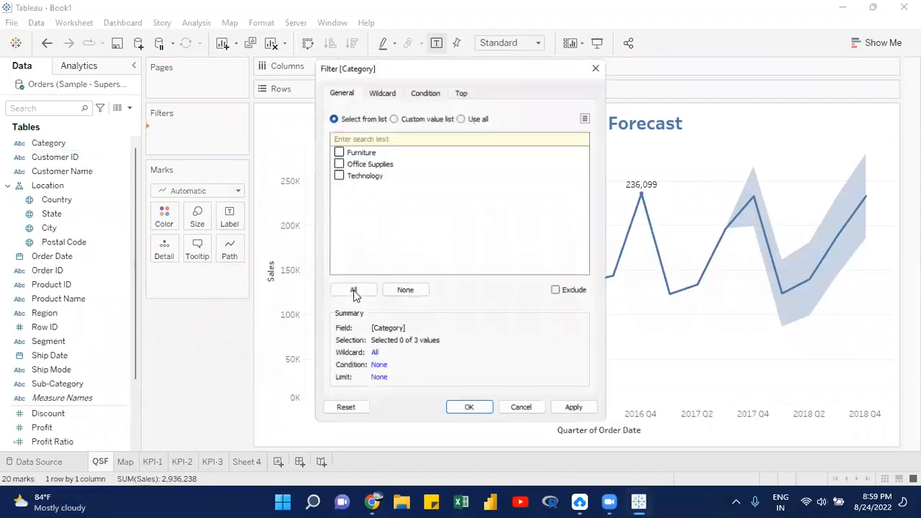
{"action": "left_click", "coordinate": [349, 291]}
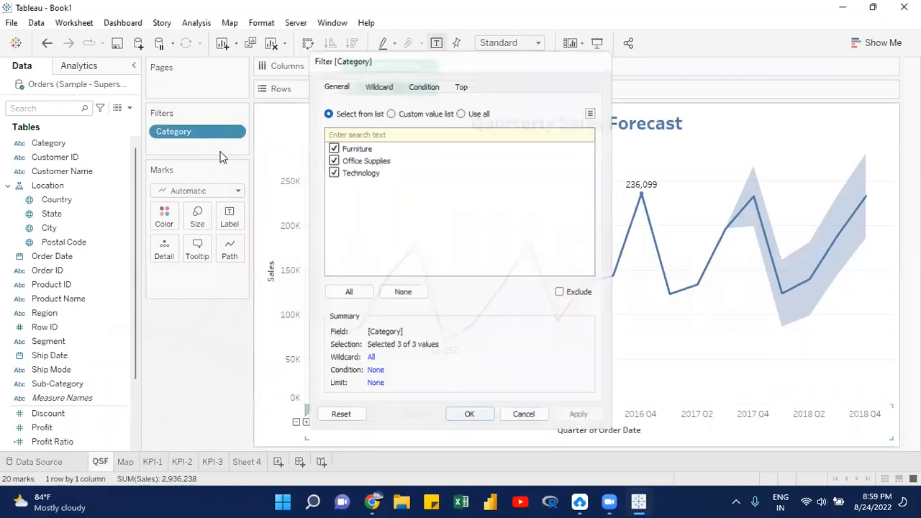
{"action": "key", "text": "Return"}
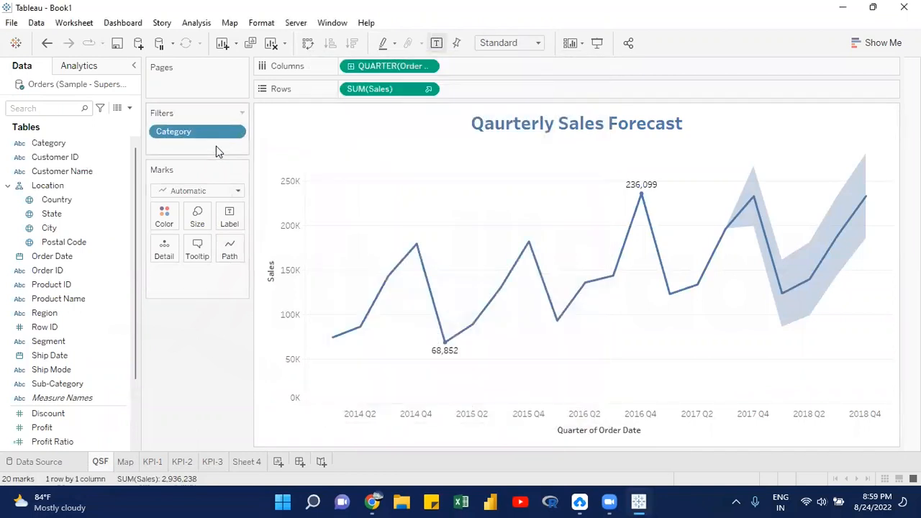
Step: Show the Category filter control on the QSF sheet and place it beneath the Marks card
{"action": "left_click", "coordinate": [233, 132]}
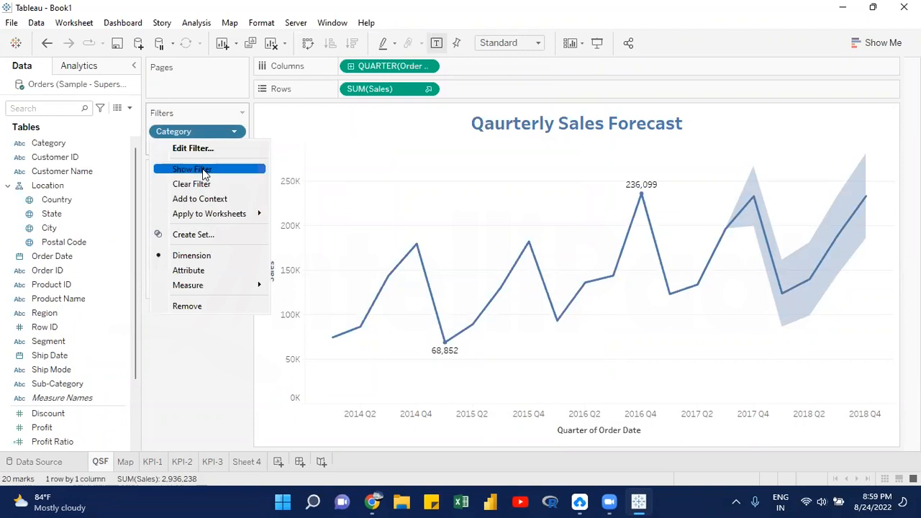
{"action": "left_click", "coordinate": [204, 170]}
{"action": "left_click_drag", "start_coordinate": [828, 113], "coordinate": [200, 316]}
Step: Add a Segment filter including all segments to the QSF sheet and show its control beneath the Category filter
{"action": "left_click_drag", "start_coordinate": [48, 342], "coordinate": [297, 155]}
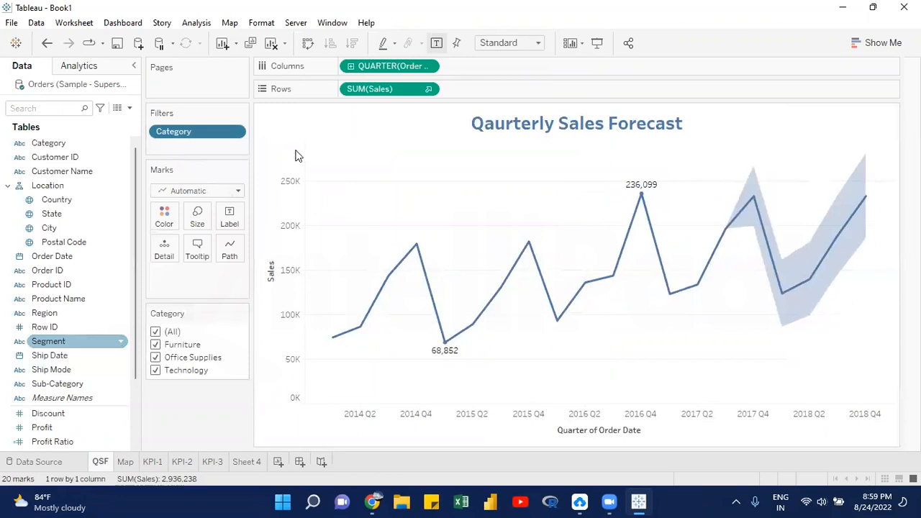
{"action": "left_click_drag", "start_coordinate": [48, 341], "coordinate": [180, 150]}
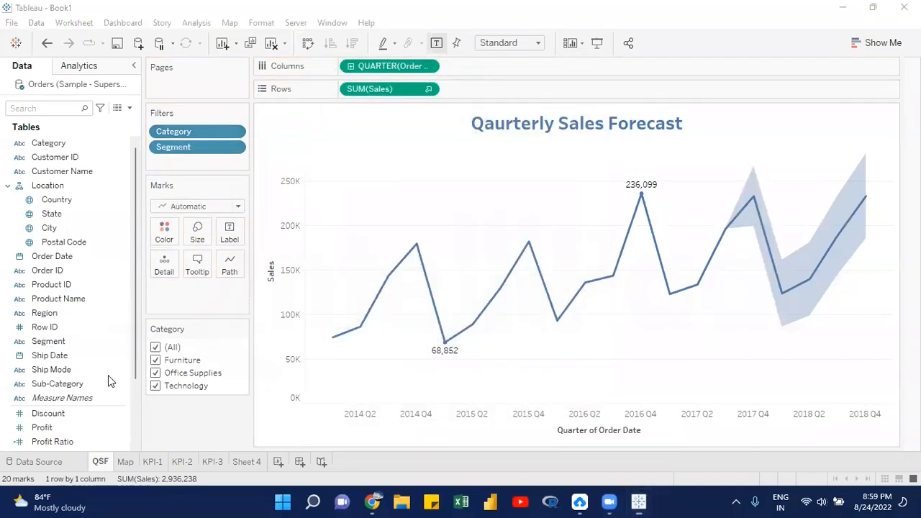
{"action": "left_click", "coordinate": [234, 147]}
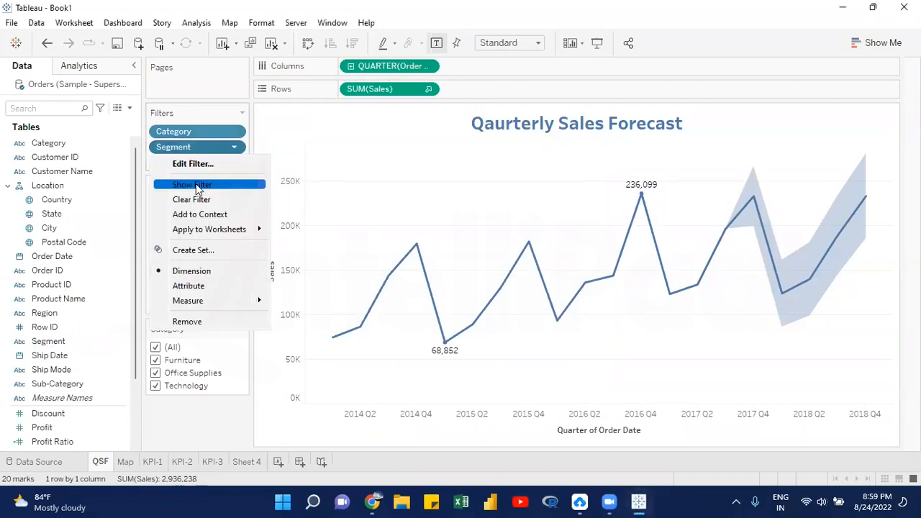
{"action": "left_click", "coordinate": [189, 185]}
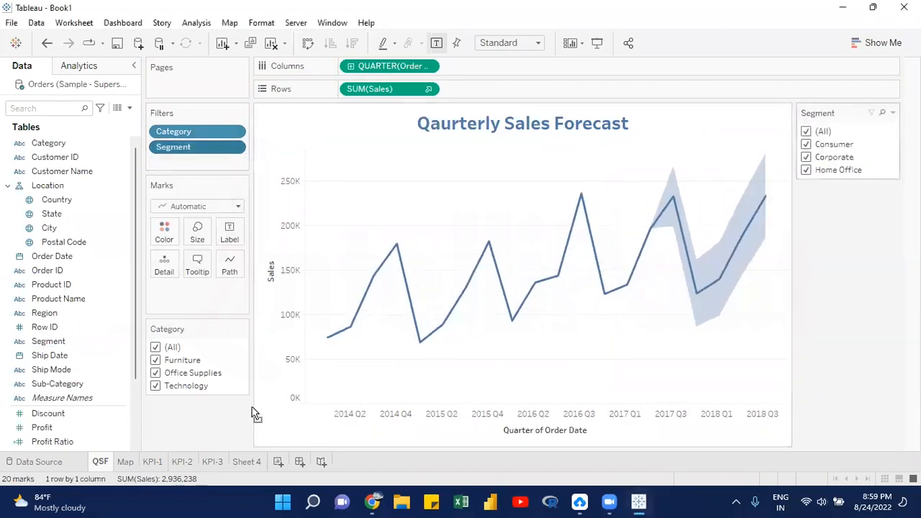
{"action": "left_click_drag", "start_coordinate": [818, 113], "coordinate": [197, 403]}
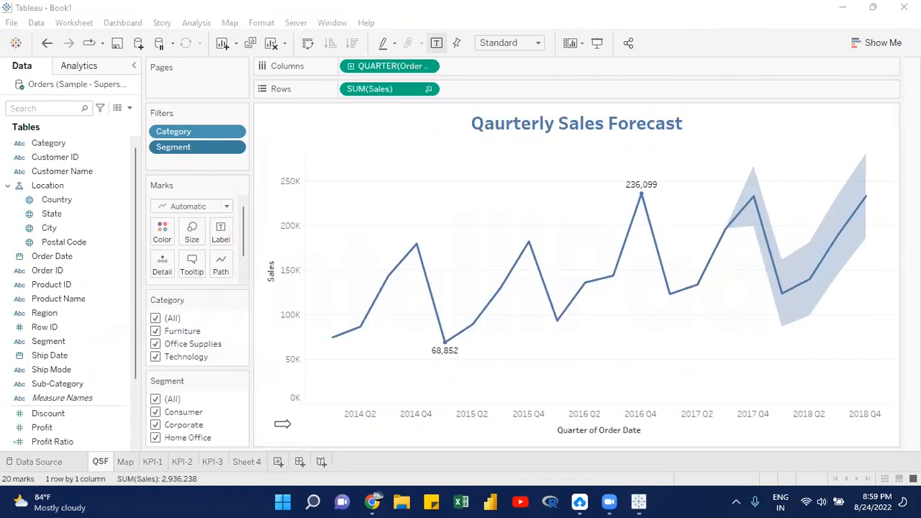
Step: Create a new dashboard in the workbook
{"action": "mouse_move", "coordinate": [276, 463]}
{"action": "left_mouse_down"}
{"action": "mouse_move", "coordinate": [252, 462]}
{"action": "mouse_move", "coordinate": [275, 462]}
{"action": "left_mouse_up"}
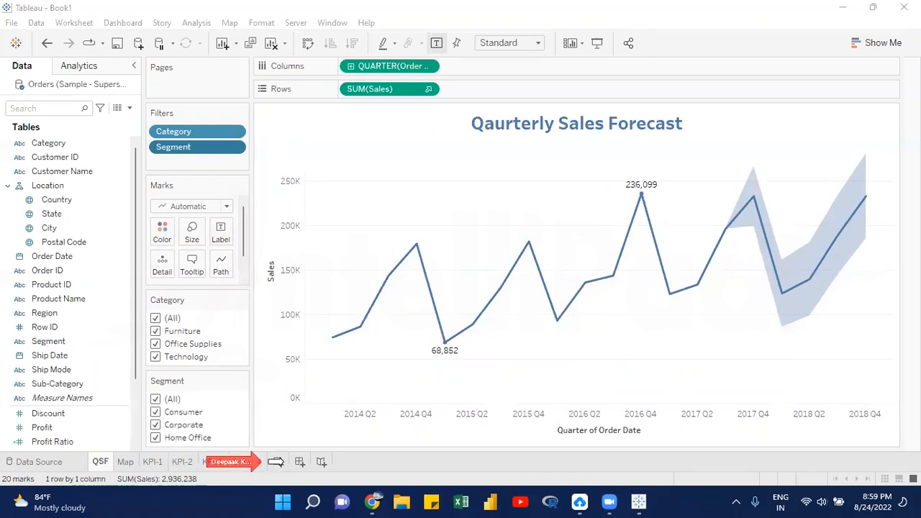
{"action": "left_click", "coordinate": [276, 461]}
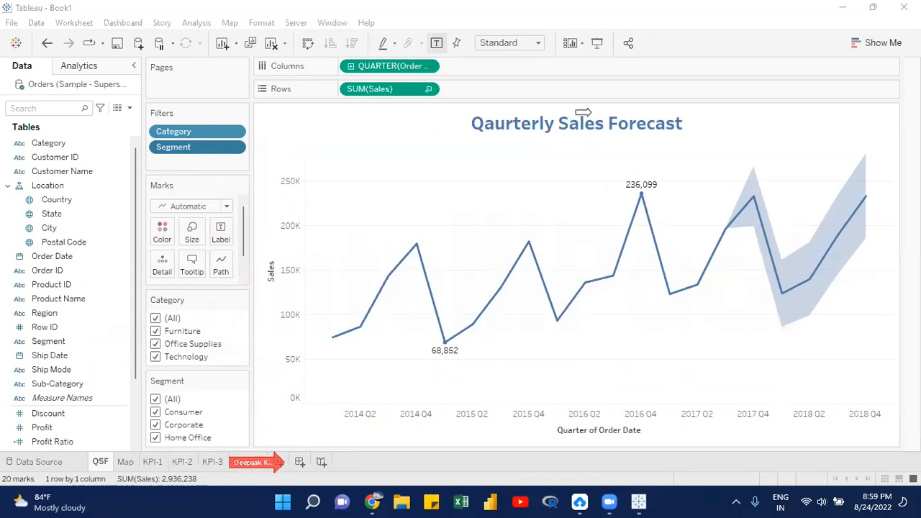
{"action": "left_click", "coordinate": [299, 462]}
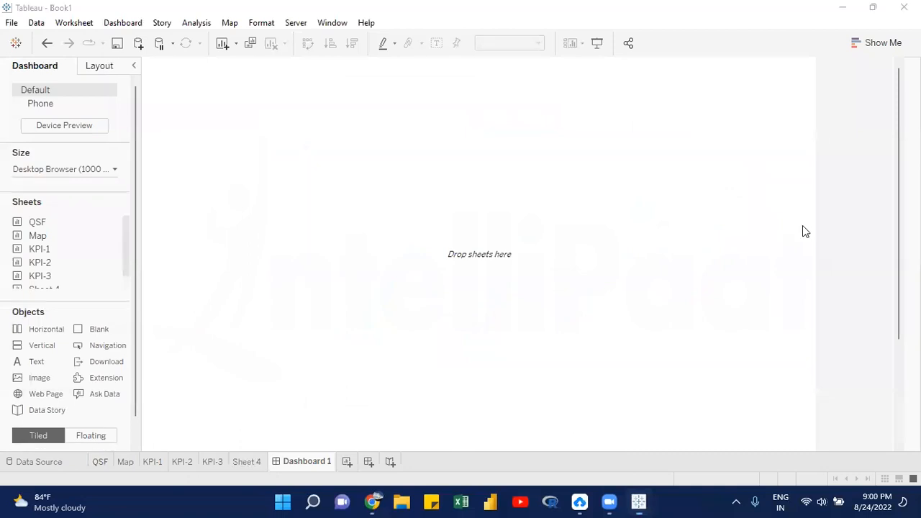
Step: Set the dashboard to a fixed custom size of 1125 px wide by 550 px high
{"action": "left_click", "coordinate": [65, 169]}
{"action": "left_click", "coordinate": [84, 217]}
{"action": "left_click", "coordinate": [22, 263]}
{"action": "left_click_drag", "start_coordinate": [39, 252], "coordinate": [24, 253]}
{"action": "type", "text": "1120"}
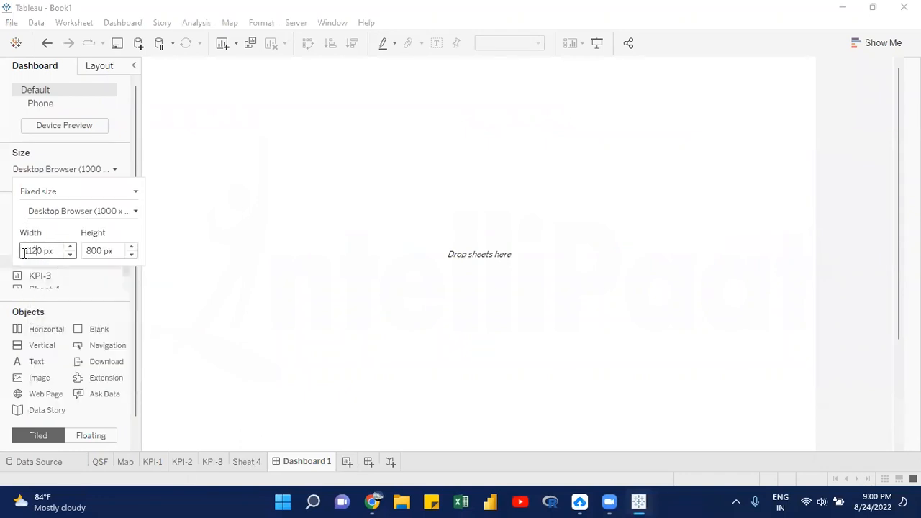
{"action": "key", "text": "Delete"}
{"action": "type", "text": "5"}
{"action": "key", "text": "Return"}
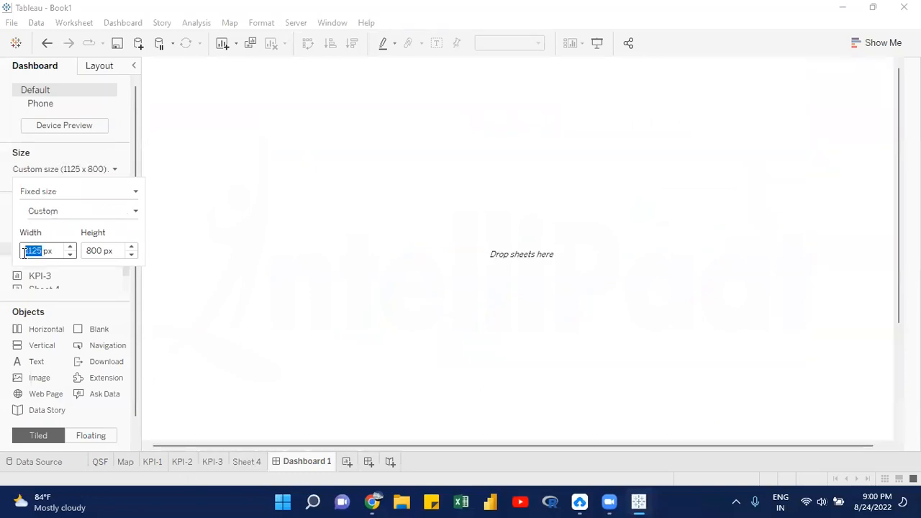
{"action": "left_click", "coordinate": [98, 251]}
{"action": "type", "text": "550"}
{"action": "key", "text": "Return"}
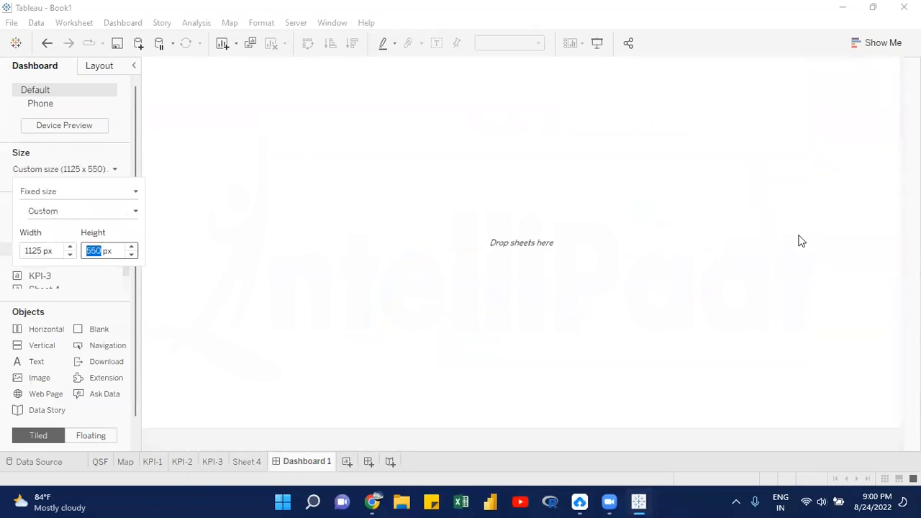
{"action": "left_click", "coordinate": [800, 241]}
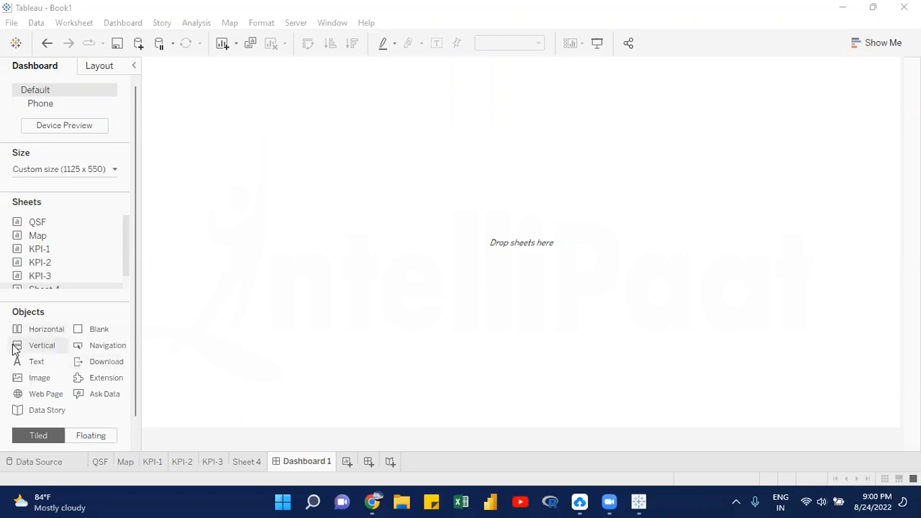
Step: Place a vertical container on the empty dashboard and set the dashboard width to 1150 px
{"action": "left_click_drag", "start_coordinate": [23, 348], "coordinate": [539, 362]}
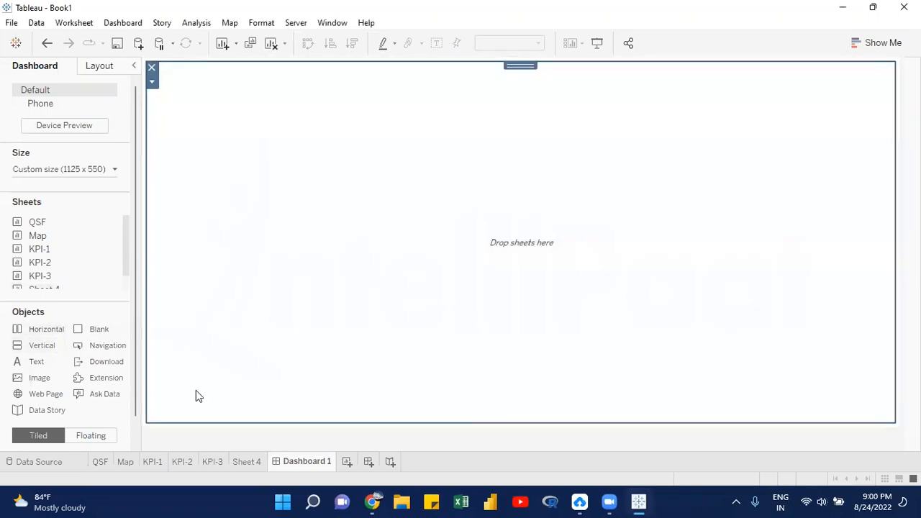
{"action": "left_click", "coordinate": [62, 171]}
{"action": "left_click", "coordinate": [39, 251]}
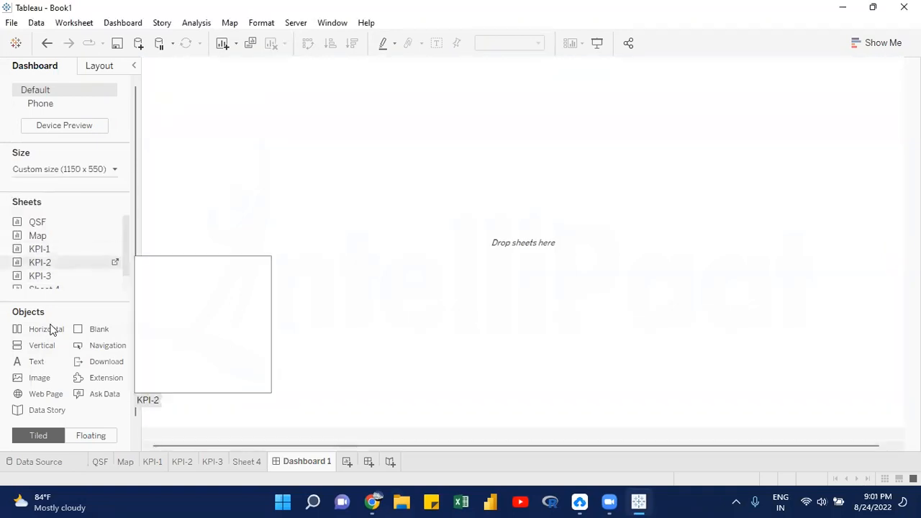
Step: Drop a vertical container onto the resized dashboard and add the QSF sheet to it
{"action": "left_click_drag", "start_coordinate": [45, 346], "coordinate": [478, 326]}
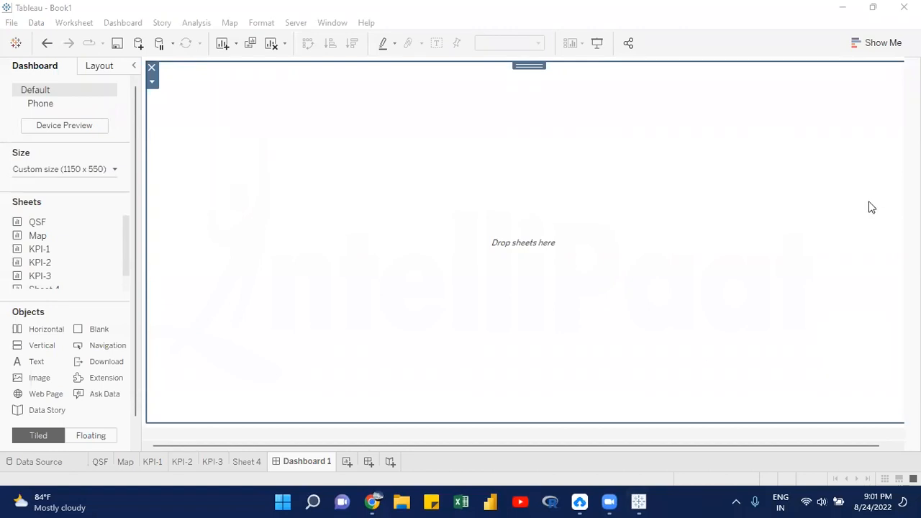
{"action": "left_click_drag", "start_coordinate": [79, 222], "coordinate": [344, 187]}
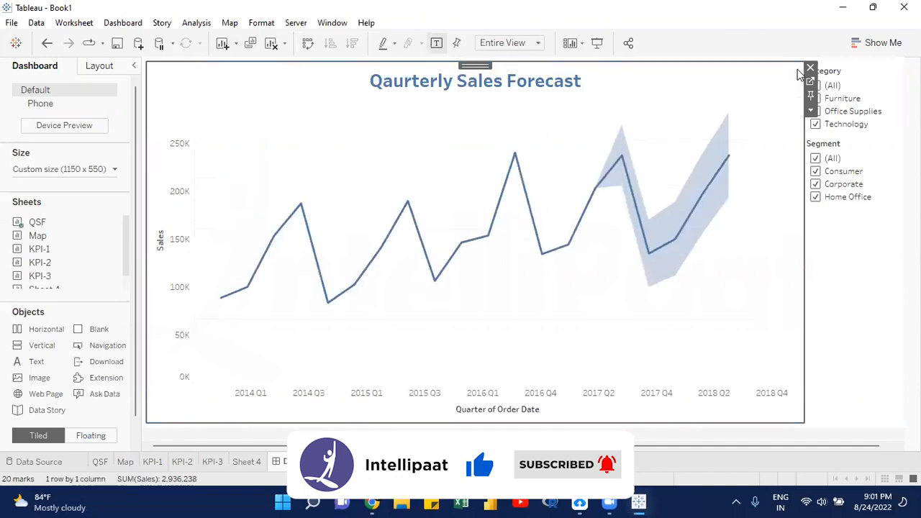
Step: Remove the Category and Segment filter controls from the dashboard
{"action": "left_click", "coordinate": [828, 72]}
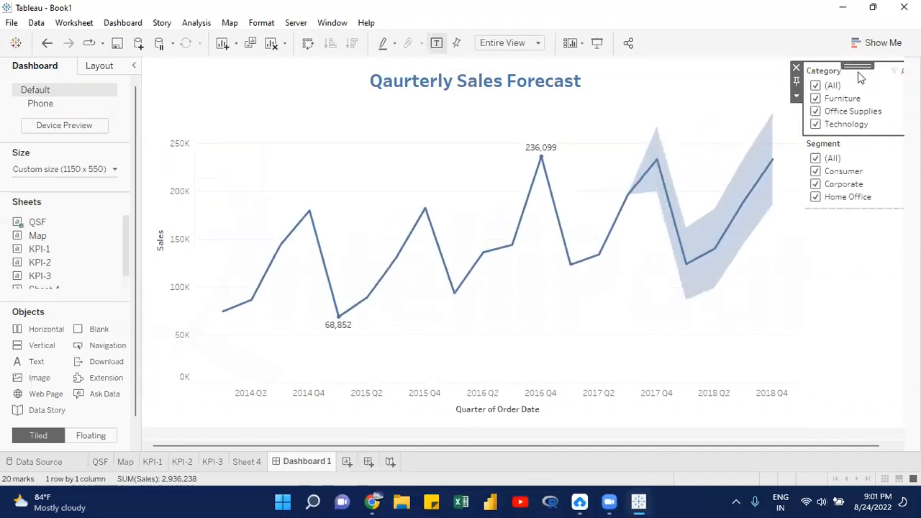
{"action": "key", "text": "Delete"}
{"action": "left_click", "coordinate": [828, 73]}
{"action": "key", "text": "Delete"}
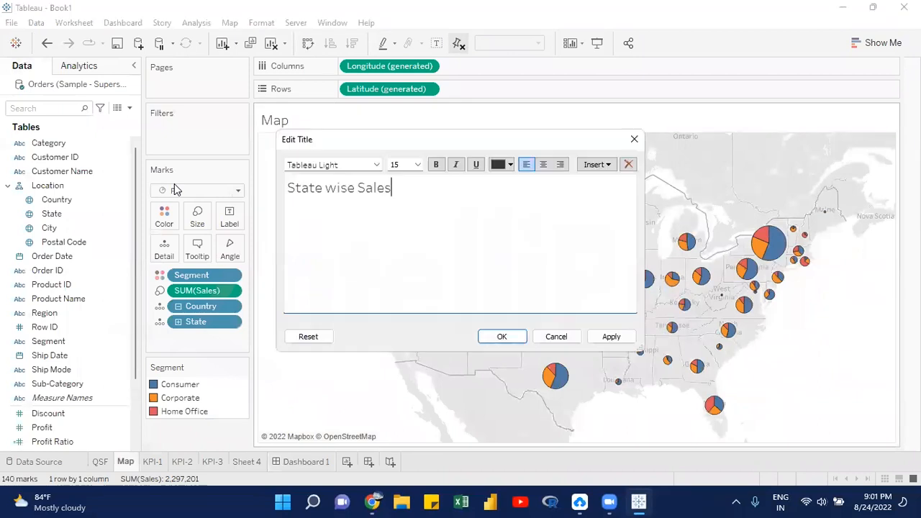
Step: Title the map sheet "State wise Segment Sales" in bold, centred blue text and adjust the size of its pie marks
{"action": "key", "text": "ctrl+Left"}
{"action": "type", "text": "Segment"}
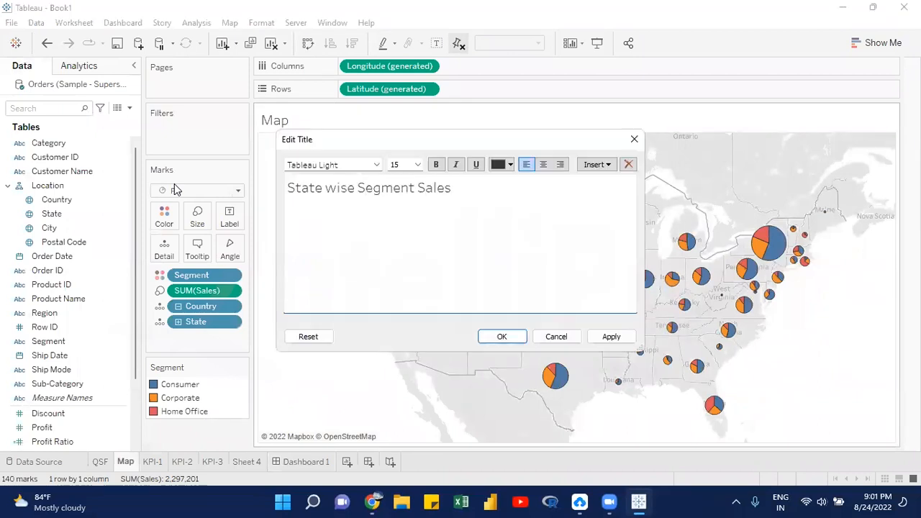
{"action": "left_click_drag", "start_coordinate": [478, 190], "coordinate": [245, 175]}
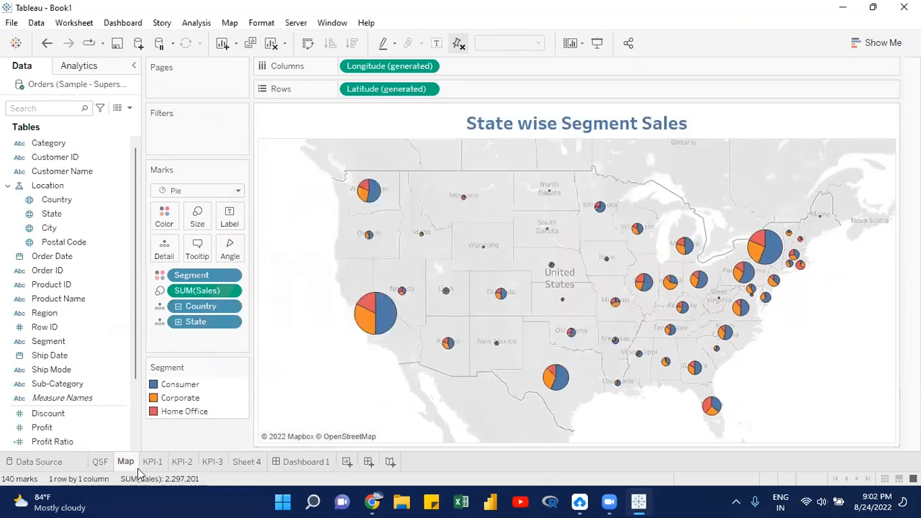
{"action": "left_click", "coordinate": [100, 462]}
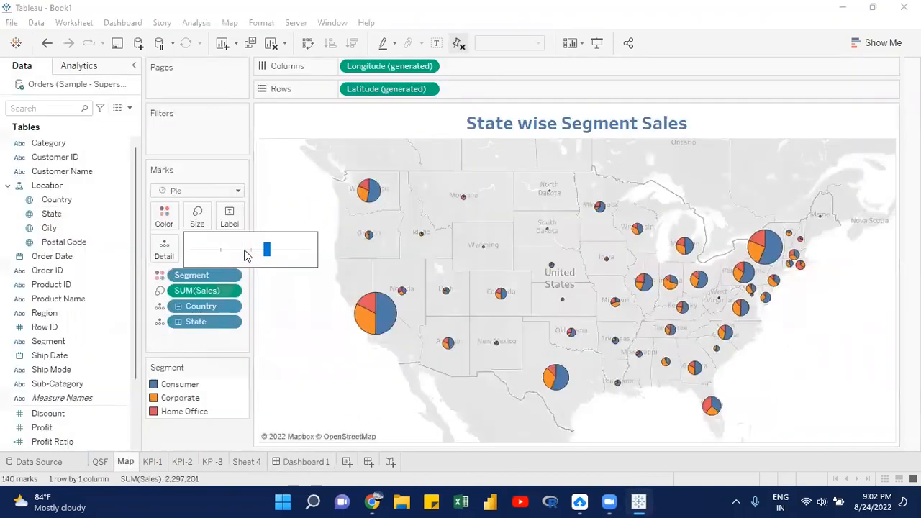
{"action": "left_click", "coordinate": [259, 252]}
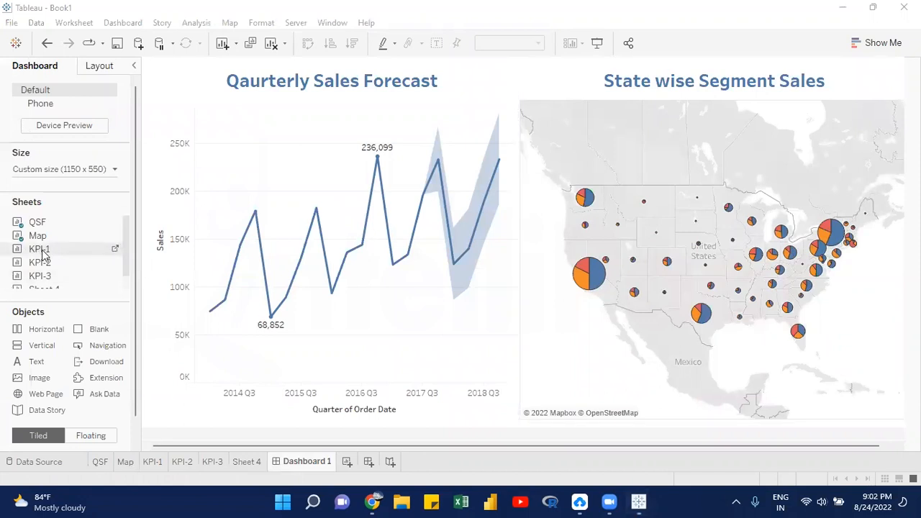
Step: Place a horizontal container beneath the two dashboard charts and add KPI-1, KPI-2 and KPI-3 side by side in it
{"action": "left_click_drag", "start_coordinate": [39, 249], "coordinate": [466, 382]}
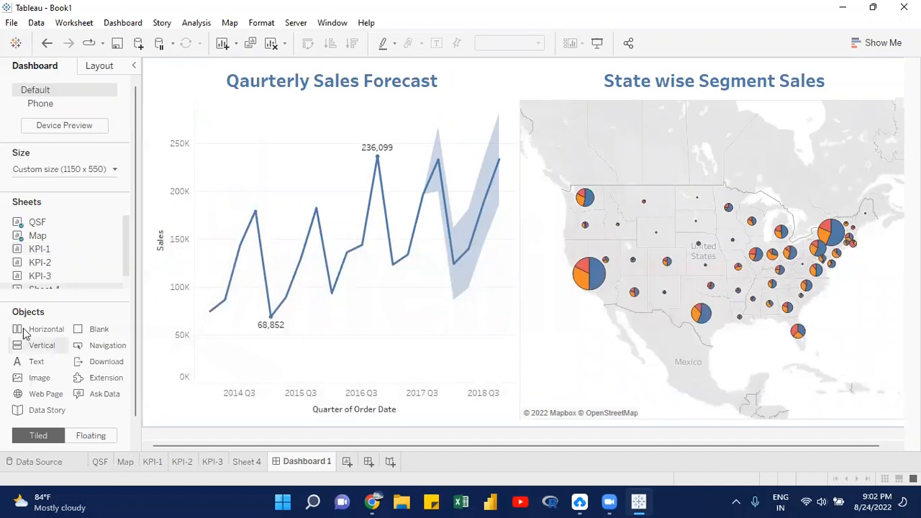
{"action": "left_click_drag", "start_coordinate": [27, 330], "coordinate": [481, 337]}
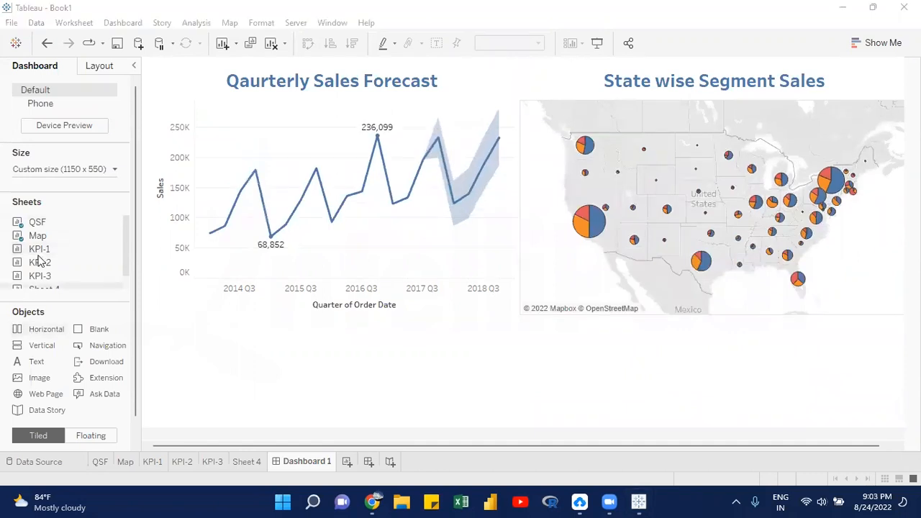
{"action": "left_click_drag", "start_coordinate": [55, 252], "coordinate": [237, 401]}
{"action": "left_click_drag", "start_coordinate": [425, 351], "coordinate": [425, 353]}
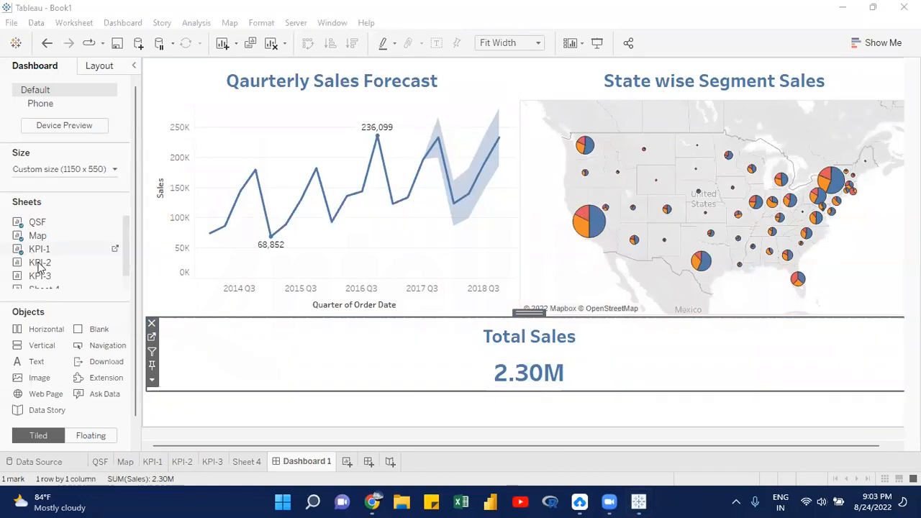
{"action": "left_click_drag", "start_coordinate": [50, 268], "coordinate": [752, 357]}
{"action": "left_click_drag", "start_coordinate": [42, 276], "coordinate": [899, 360]}
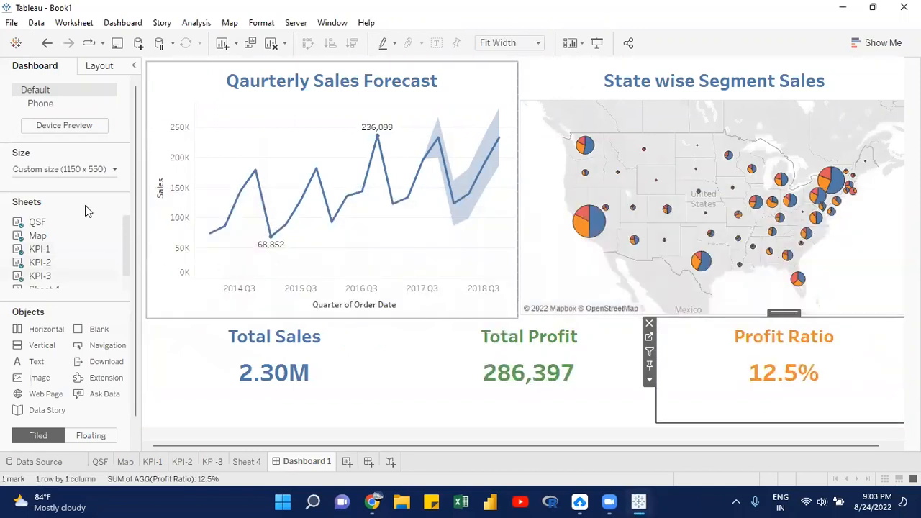
Step: Set the fixed dashboard width to 1120 px
{"action": "left_click", "coordinate": [74, 170]}
{"action": "type", "text": "1120"}
{"action": "key", "text": "Return"}
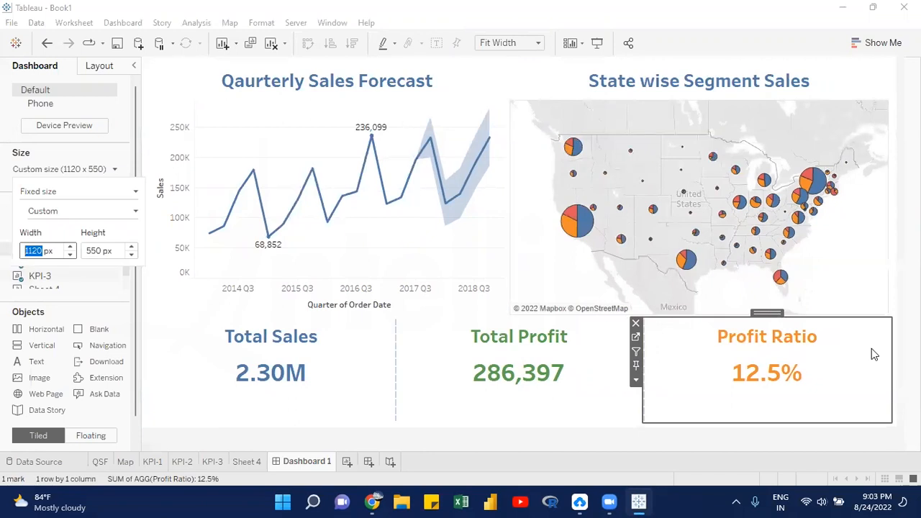
{"action": "left_click", "coordinate": [871, 348]}
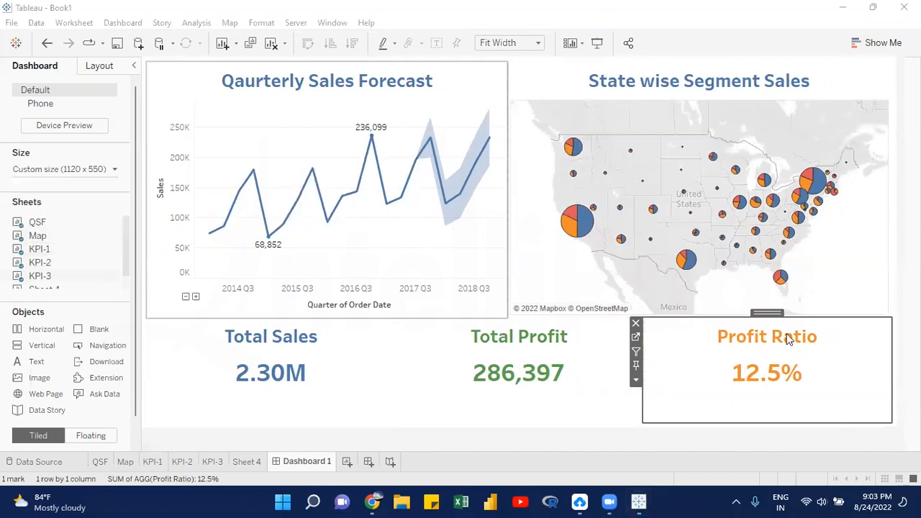
Step: Create a new blank worksheet and clear its title text
{"action": "left_click", "coordinate": [346, 464]}
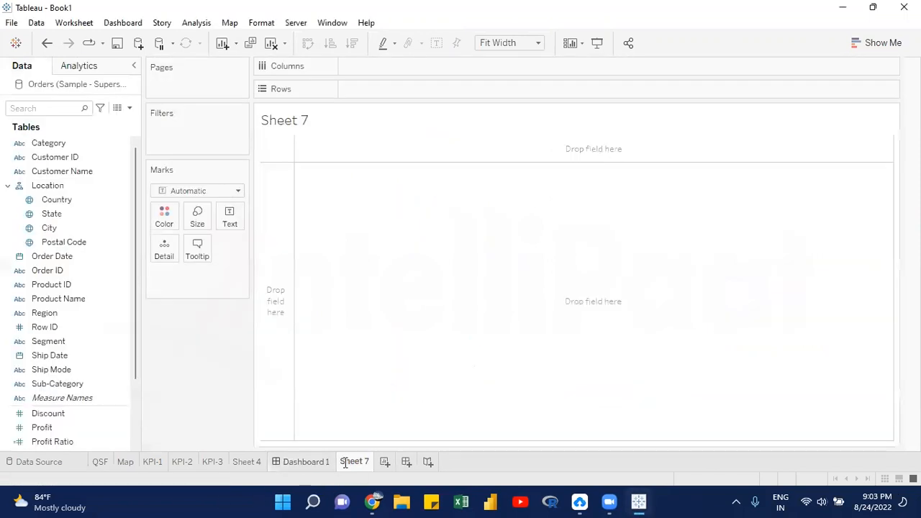
{"action": "double_click", "coordinate": [285, 121]}
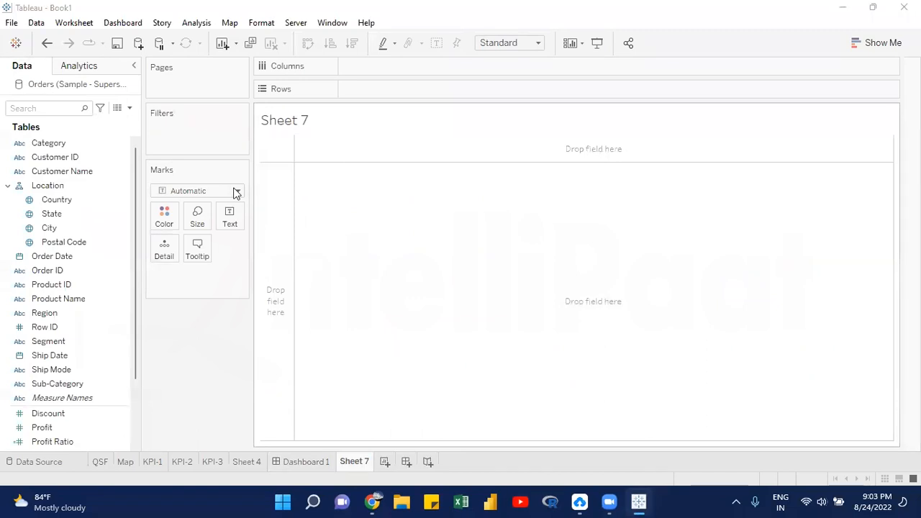
{"action": "key", "text": "Delete"}
{"action": "left_click", "coordinate": [611, 336]}
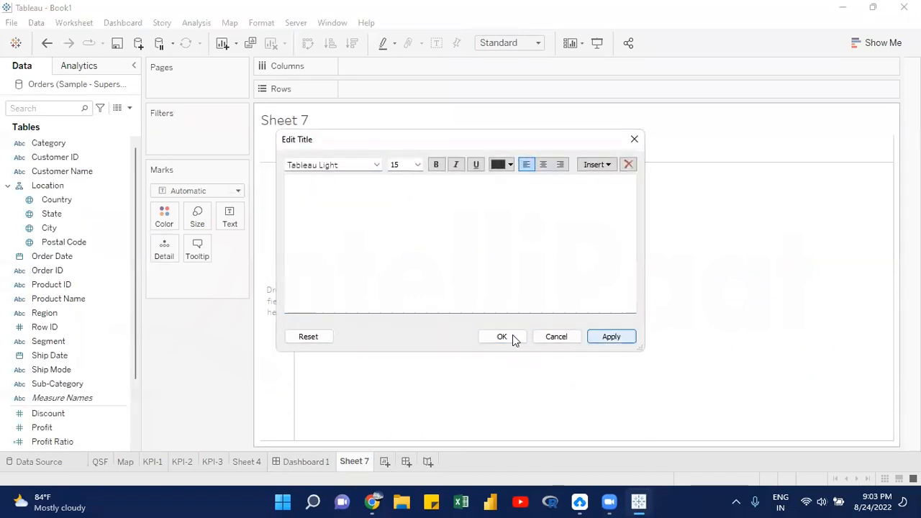
{"action": "left_click", "coordinate": [502, 336]}
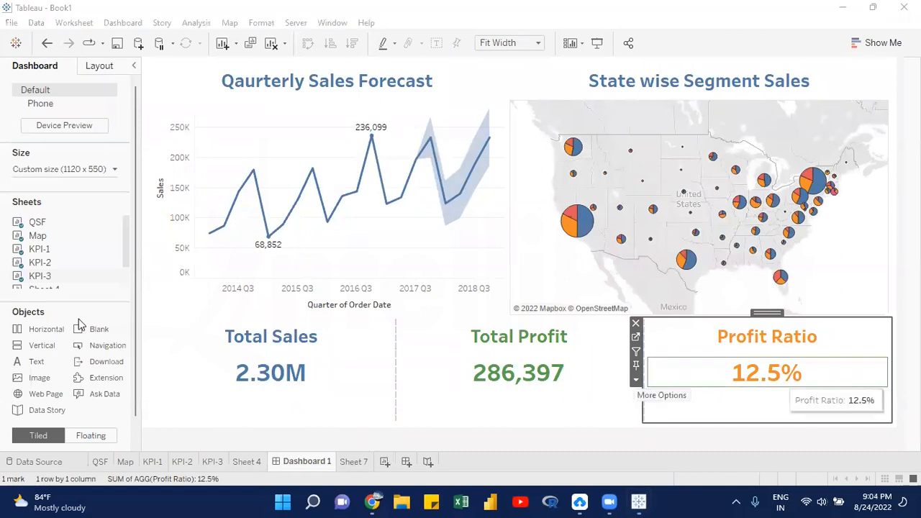
Step: Add the empty Sheet 7 at the end of the dashboard's KPI row and resize the KPI tiles to spread them evenly
{"action": "scroll", "coordinate": [29, 256], "scroll_direction": "down", "scroll_amount": 2}
{"action": "mouse_move", "coordinate": [769, 367]}
{"action": "left_mouse_down"}
{"action": "mouse_move", "coordinate": [826, 366]}
{"action": "mouse_move", "coordinate": [585, 397]}
{"action": "left_mouse_up"}
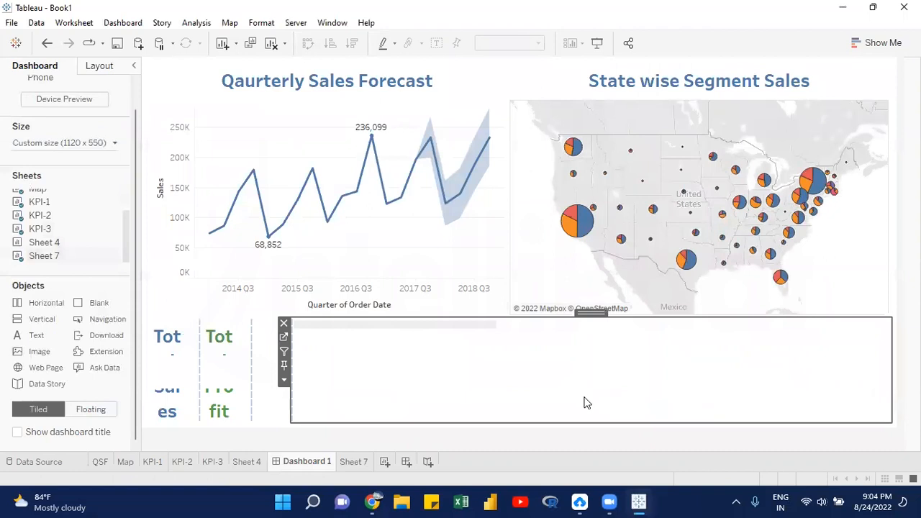
{"action": "left_click_drag", "start_coordinate": [243, 372], "coordinate": [401, 382]}
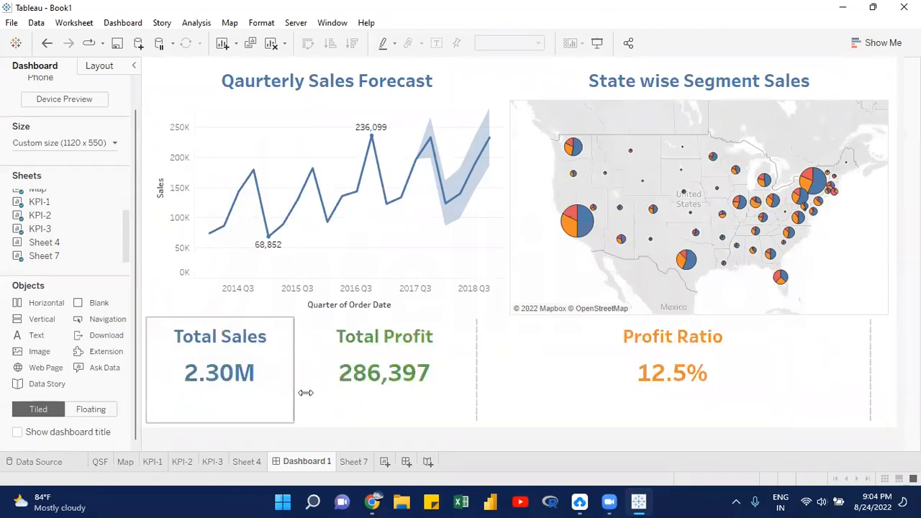
{"action": "left_click_drag", "start_coordinate": [870, 374], "coordinate": [709, 403]}
{"action": "left_click", "coordinate": [503, 390]}
{"action": "left_click", "coordinate": [471, 390]}
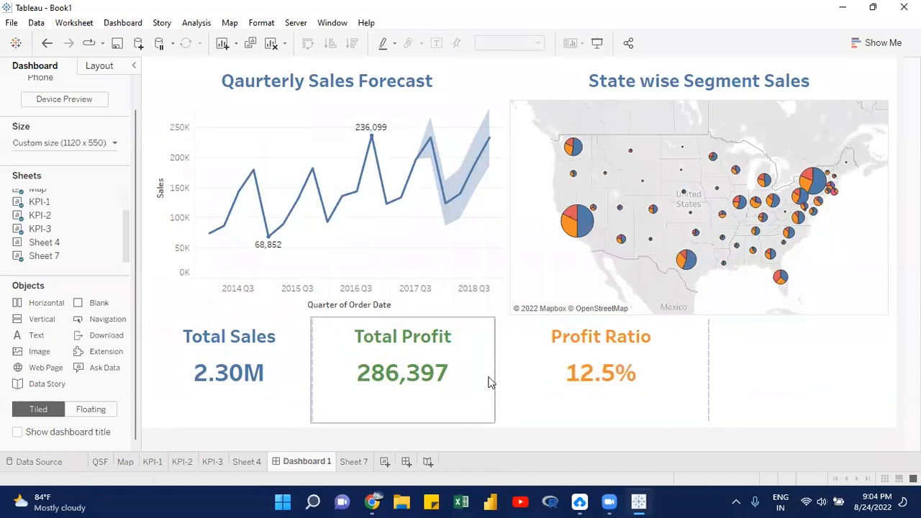
{"action": "left_click", "coordinate": [493, 383]}
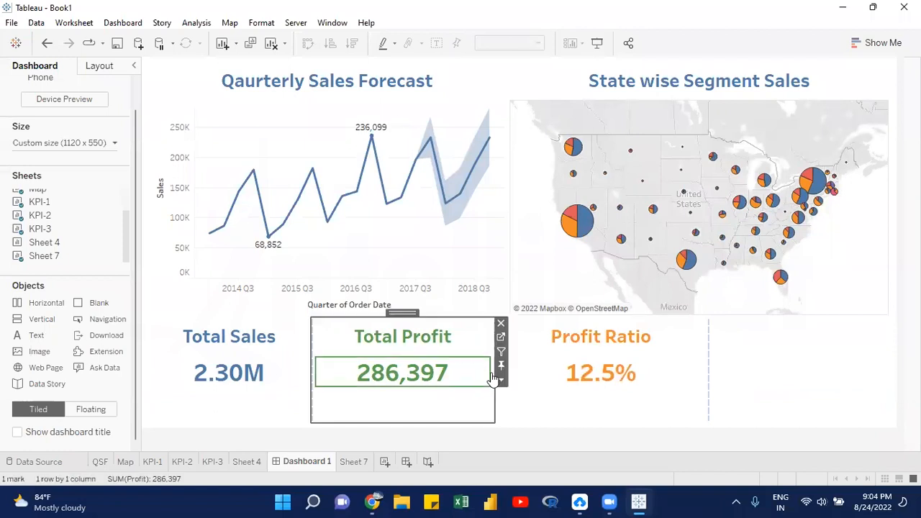
{"action": "left_click", "coordinate": [771, 387]}
{"action": "left_click", "coordinate": [494, 387]}
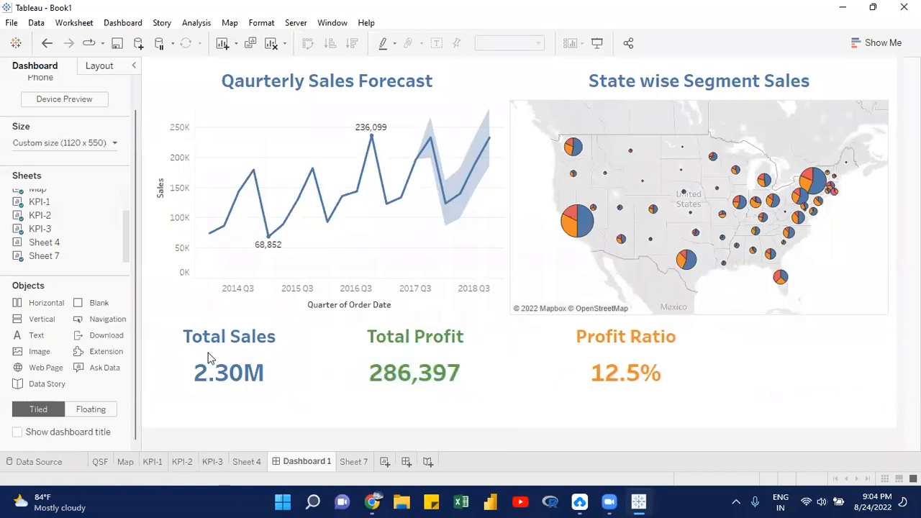
Step: Open the formatting options for the Total Profit value on the KPI-2 sheet
{"action": "left_click", "coordinate": [213, 463]}
{"action": "left_click", "coordinate": [177, 459]}
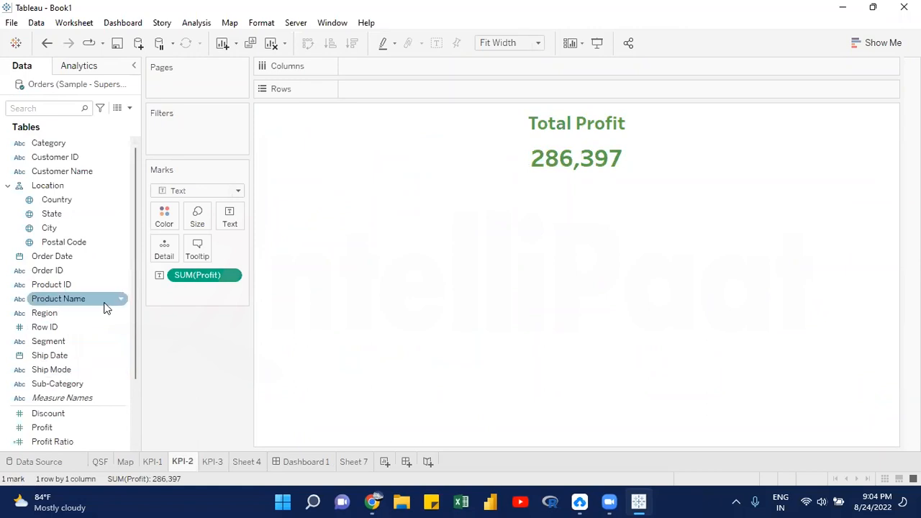
{"action": "scroll", "coordinate": [108, 344], "scroll_direction": "down", "scroll_amount": 3}
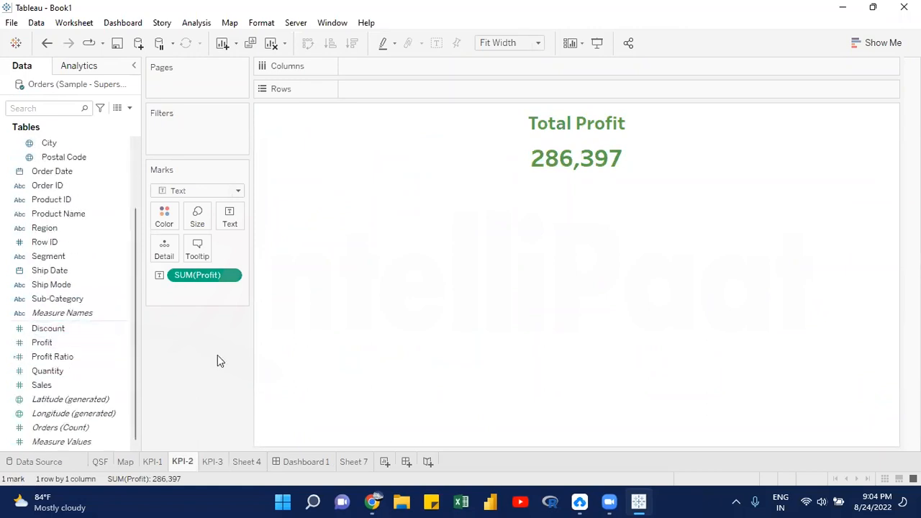
{"action": "right_click", "coordinate": [546, 160]}
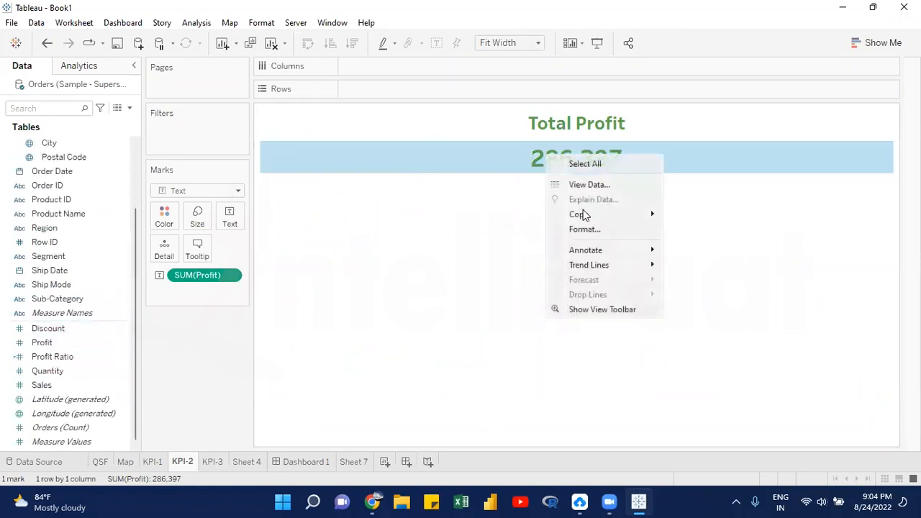
{"action": "left_click", "coordinate": [582, 227]}
{"action": "left_click", "coordinate": [144, 105]}
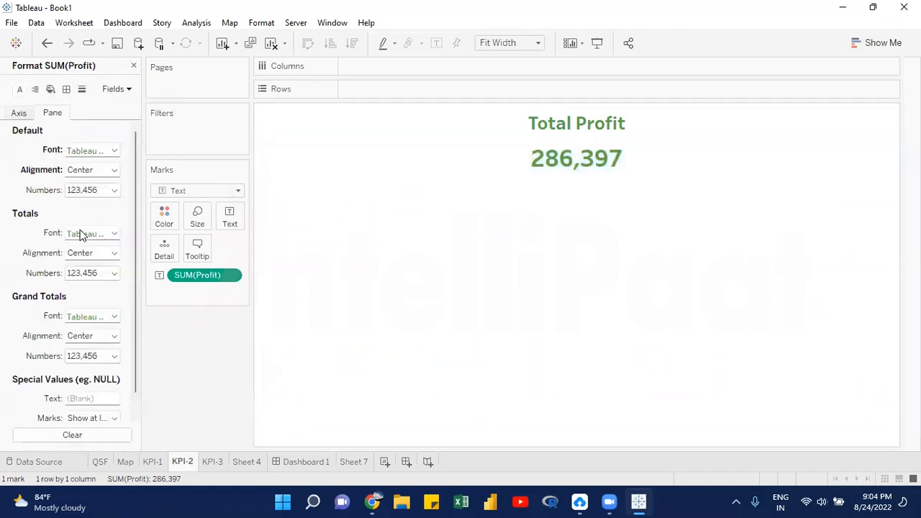
Step: Set the number format of the profit field's Totals to Number (Custom) with Thousands (K) display units
{"action": "left_click", "coordinate": [93, 274]}
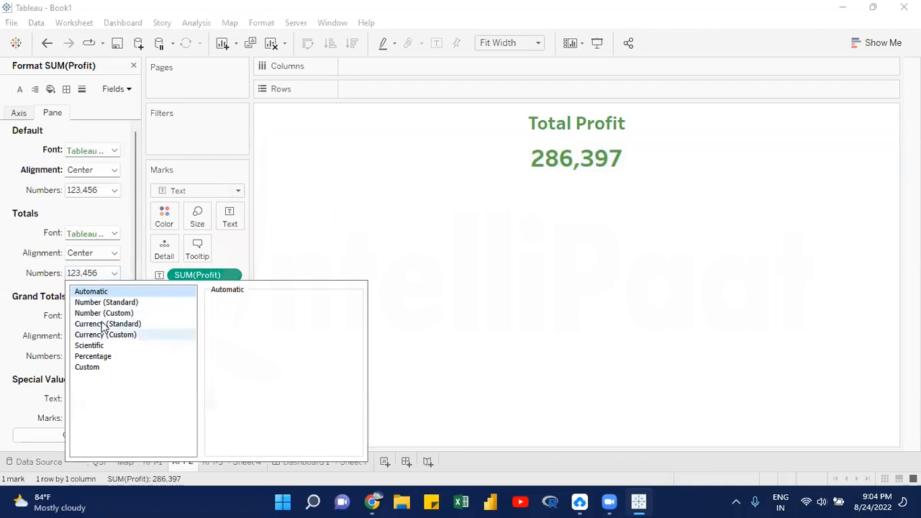
{"action": "left_click", "coordinate": [108, 313]}
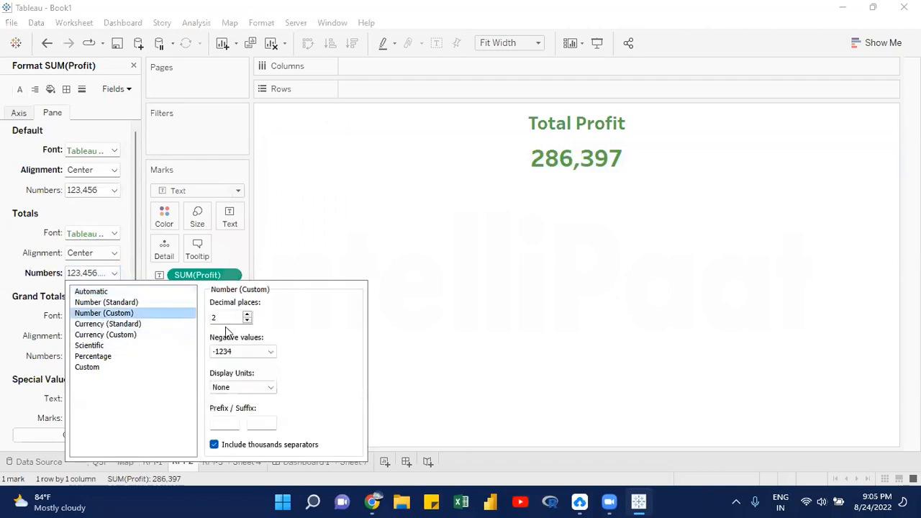
{"action": "left_click", "coordinate": [263, 389]}
{"action": "left_click", "coordinate": [245, 408]}
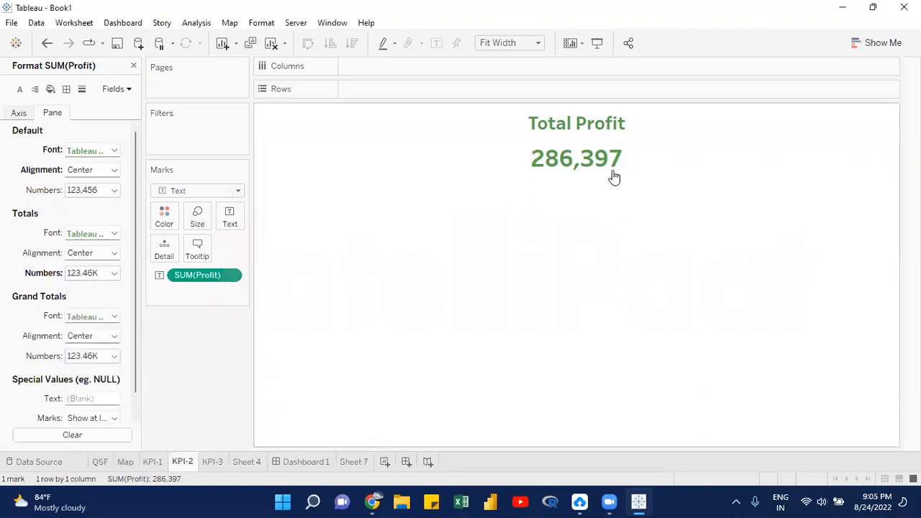
Step: Set the Total Profit value's default number format to Number (Custom) with Thousands (K) display units and 1 decimal place
{"action": "right_click", "coordinate": [508, 160]}
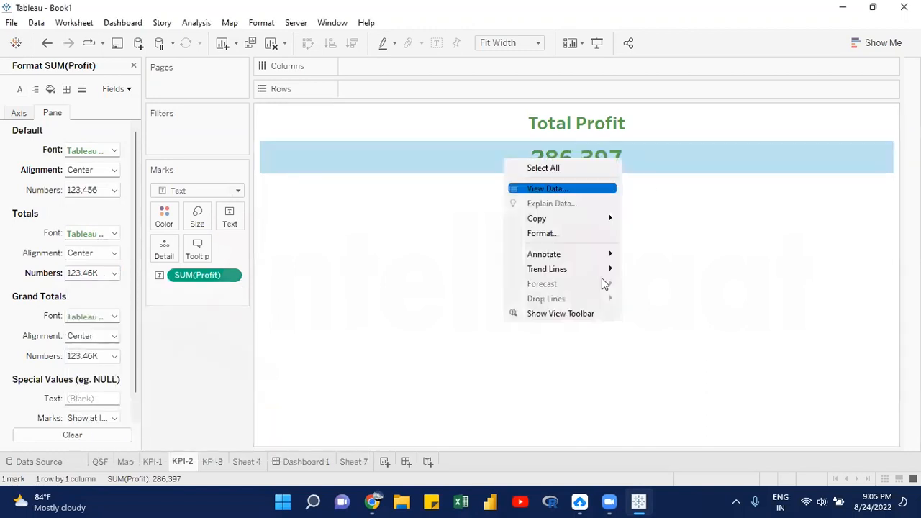
{"action": "left_click", "coordinate": [545, 234]}
{"action": "left_click", "coordinate": [95, 192]}
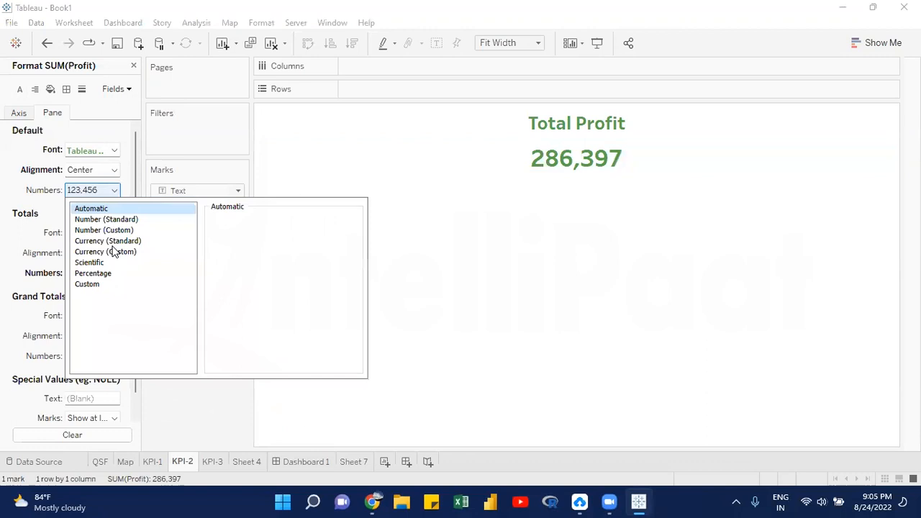
{"action": "left_click", "coordinate": [122, 230]}
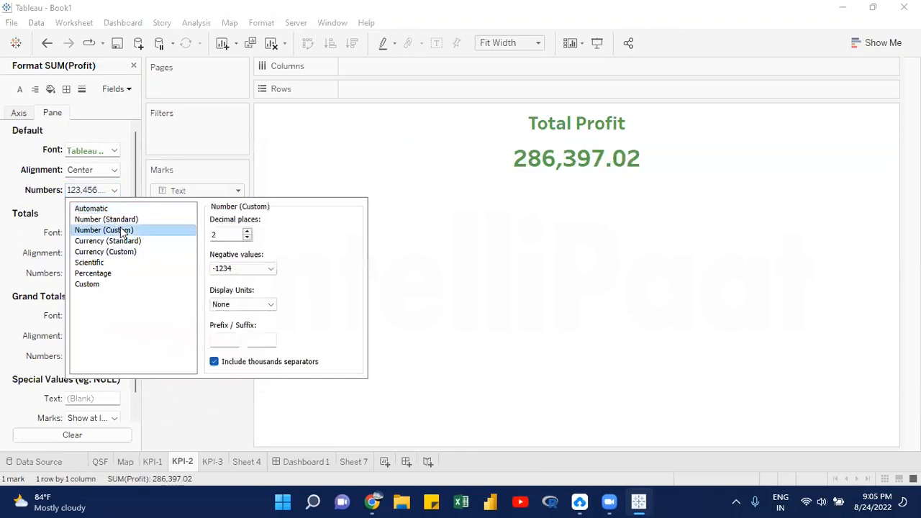
{"action": "left_click", "coordinate": [247, 304]}
{"action": "left_click", "coordinate": [242, 325]}
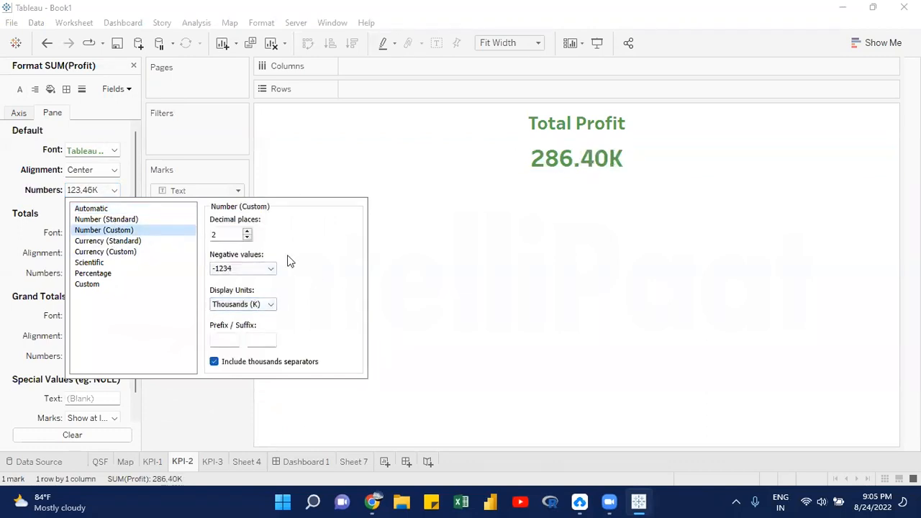
{"action": "left_click", "coordinate": [247, 238]}
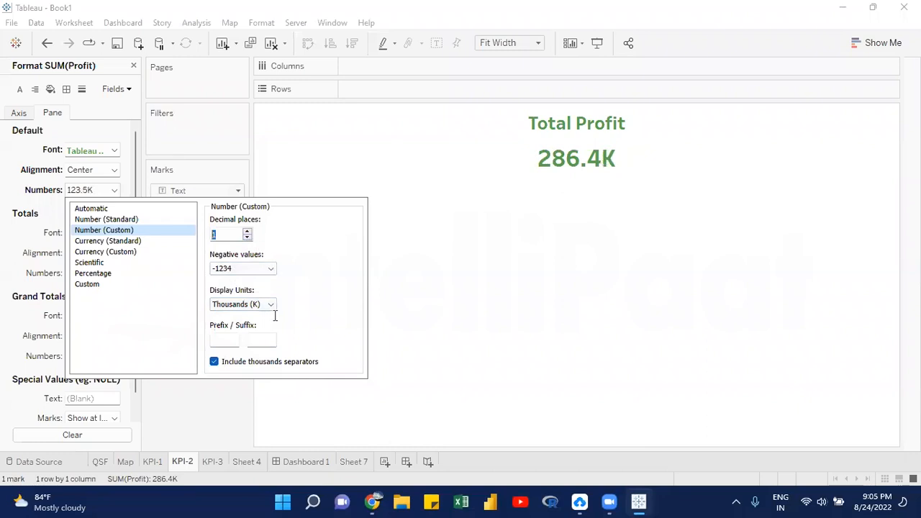
{"action": "left_click", "coordinate": [215, 410]}
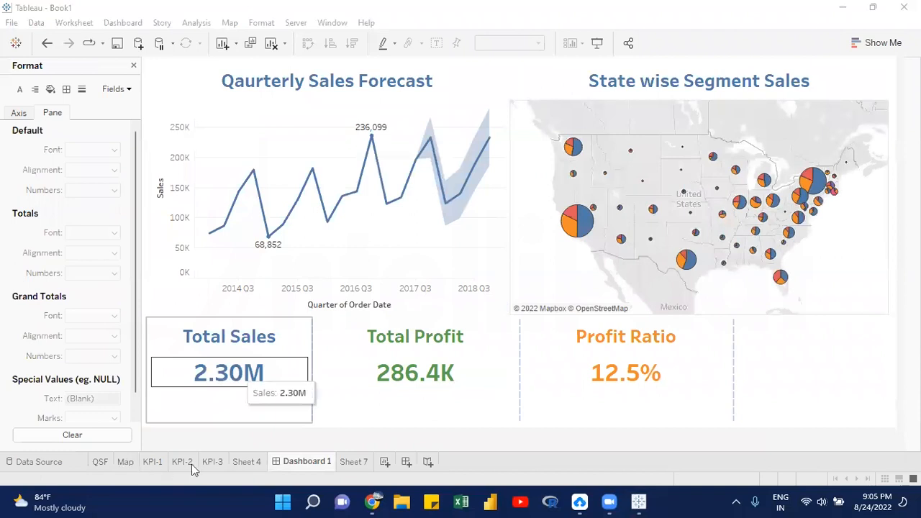
Step: Set the font size of the Total Sales value on the KPI-1 sheet to 28
{"action": "left_click", "coordinate": [153, 462]}
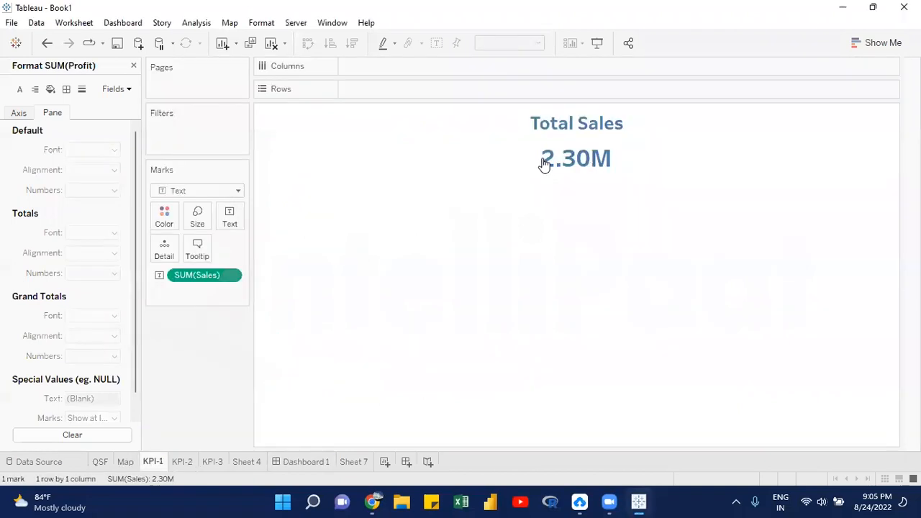
{"action": "right_click", "coordinate": [545, 164]}
{"action": "left_click", "coordinate": [565, 234]}
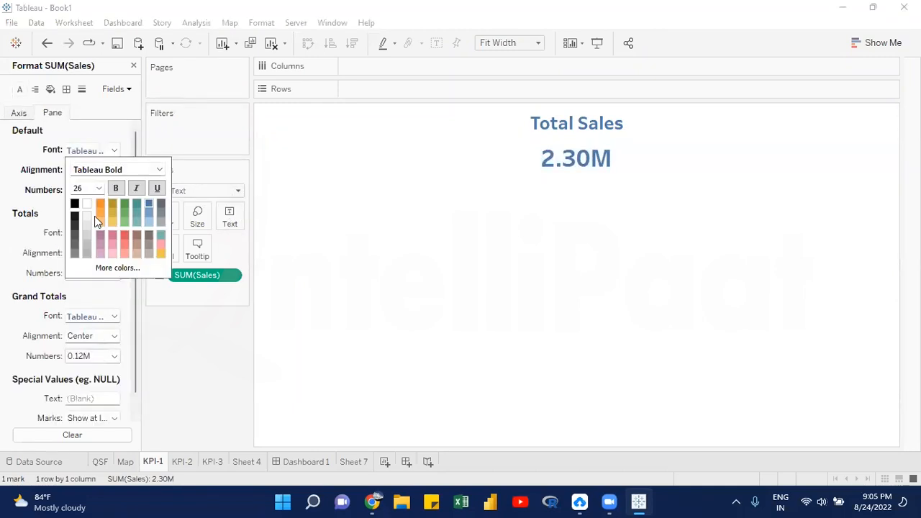
{"action": "left_click", "coordinate": [98, 188]}
{"action": "left_click", "coordinate": [83, 325]}
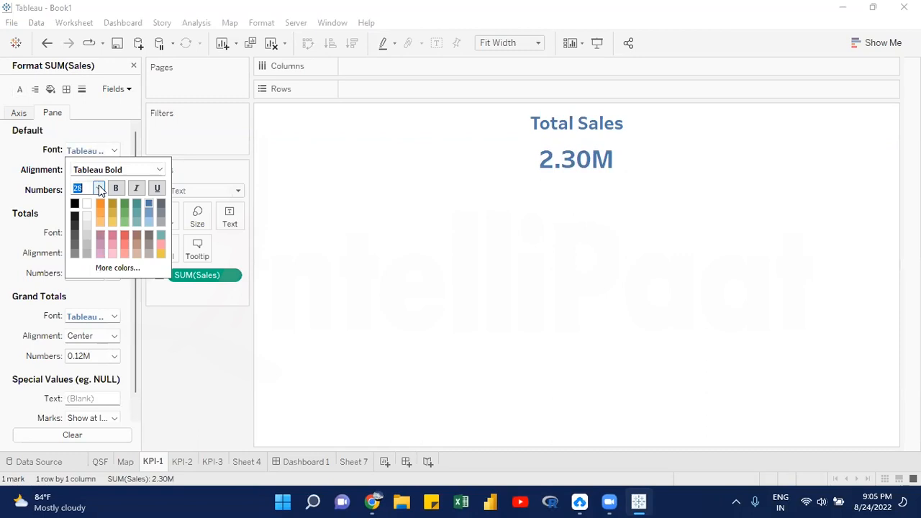
Step: Set the font size of the Total Sales value on the KPI-1 sheet to 30
{"action": "type", "text": "30"}
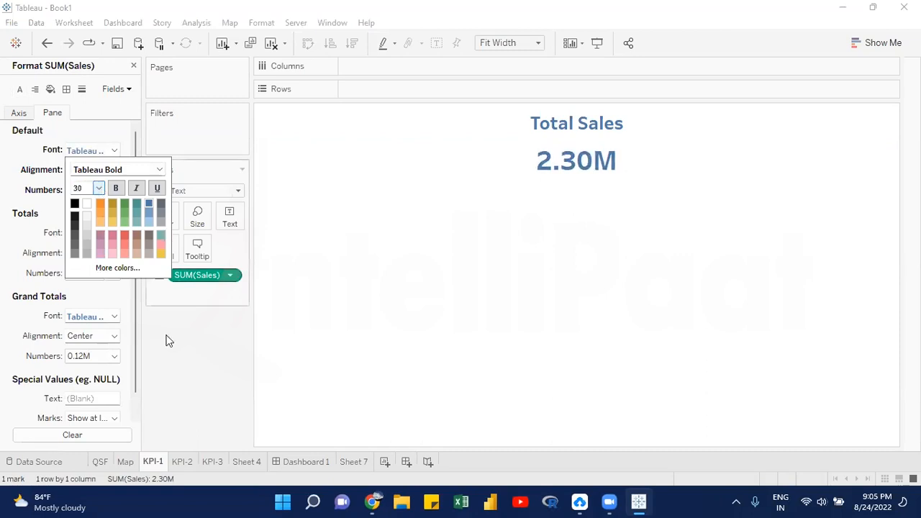
{"action": "left_click", "coordinate": [178, 454]}
Step: Enlarge the font of the Total Profit value on the KPI-2 sheet to match the Total Sales value
{"action": "left_click", "coordinate": [176, 464]}
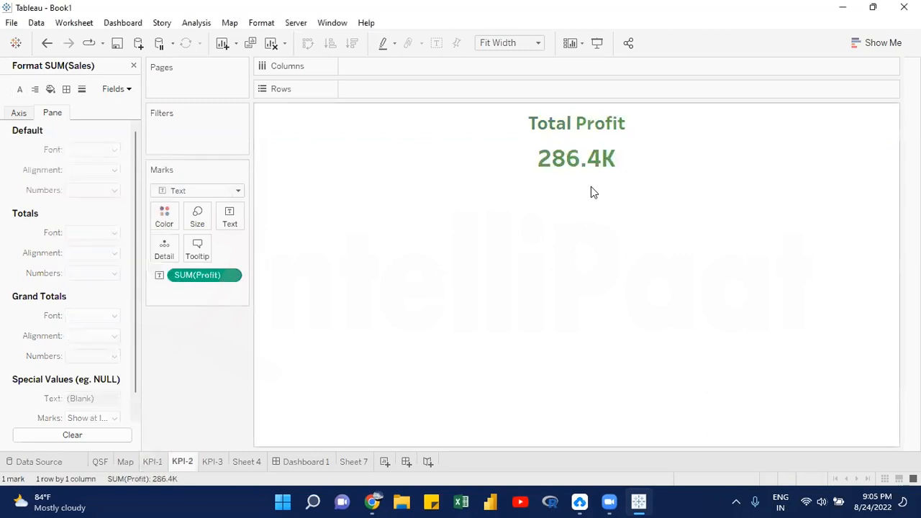
{"action": "left_click", "coordinate": [122, 89]}
{"action": "left_click", "coordinate": [133, 102]}
{"action": "left_click", "coordinate": [91, 153]}
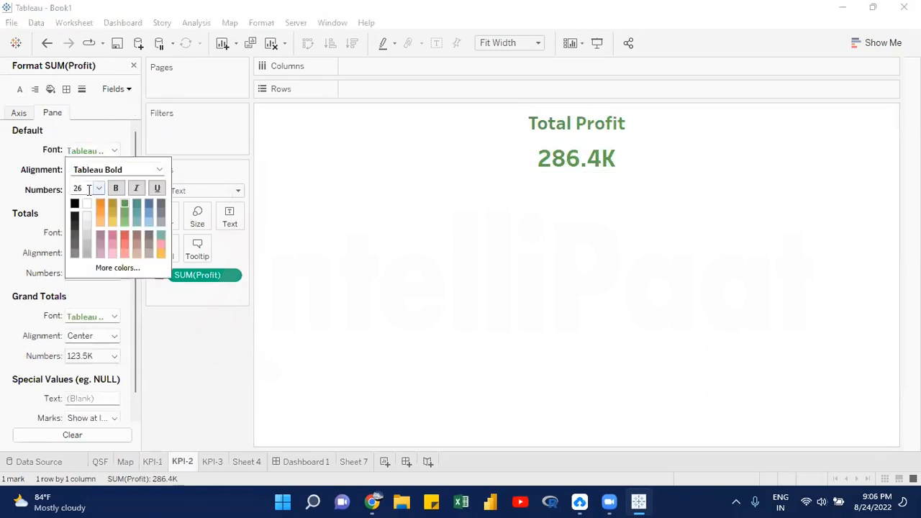
{"action": "left_click", "coordinate": [202, 364]}
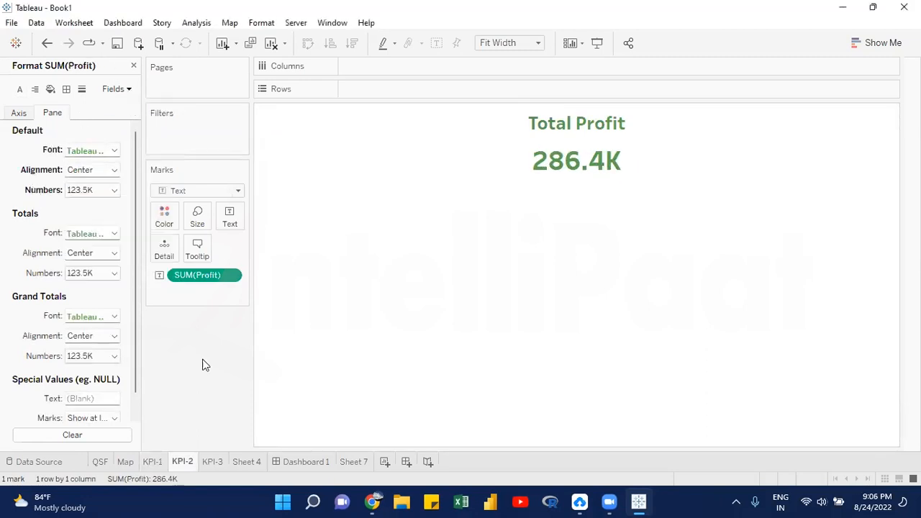
Step: Enlarge the font of the Profit Ratio value on the KPI-3 sheet to match the other KPI values
{"action": "left_click", "coordinate": [212, 461]}
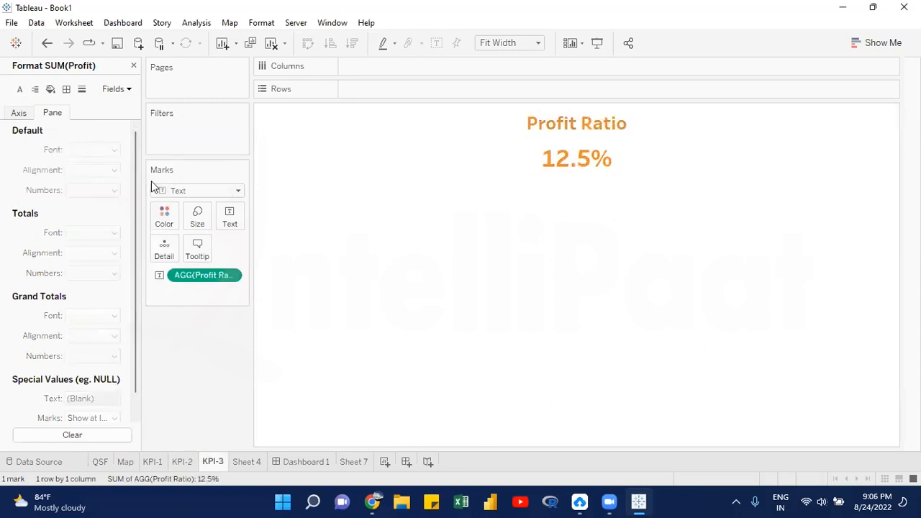
{"action": "left_click", "coordinate": [92, 151]}
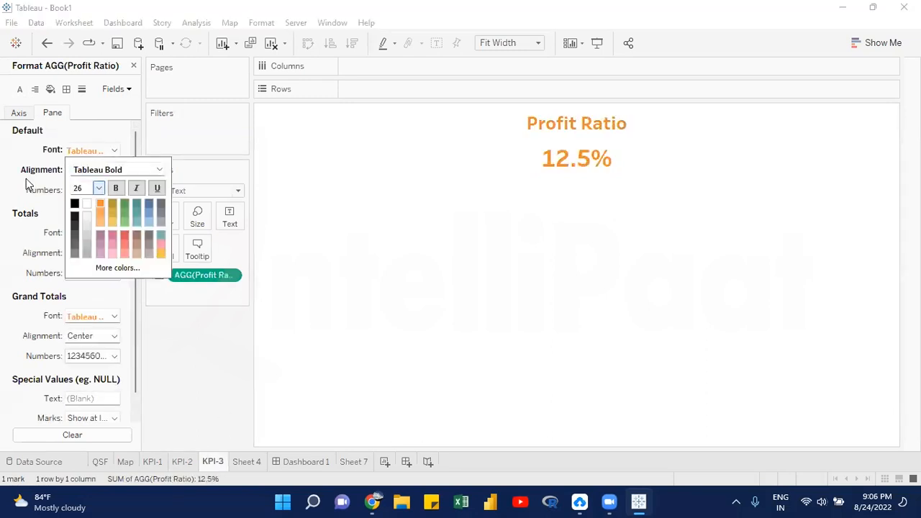
{"action": "type", "text": "36"}
{"action": "left_click", "coordinate": [25, 185]}
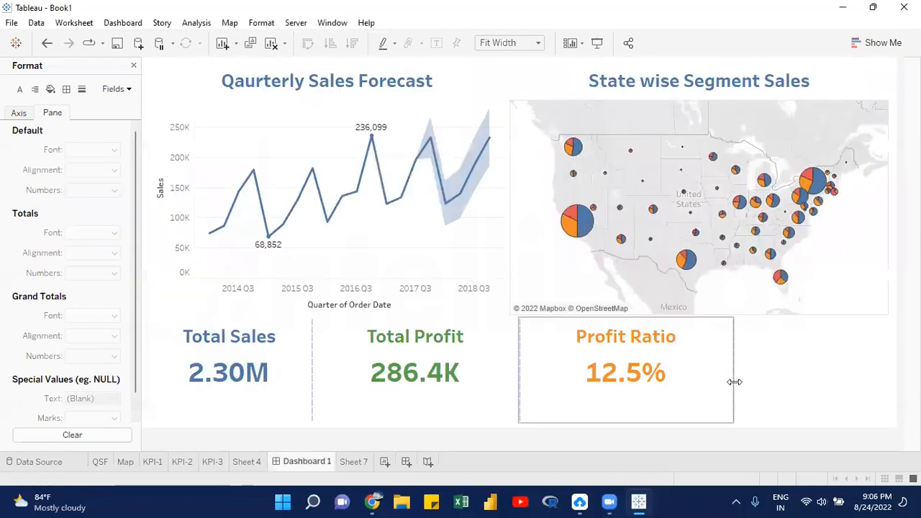
Step: Narrow the Profit Ratio tile slightly on Dashboard 1 and close the formatting options
{"action": "left_click_drag", "start_coordinate": [734, 385], "coordinate": [718, 386]}
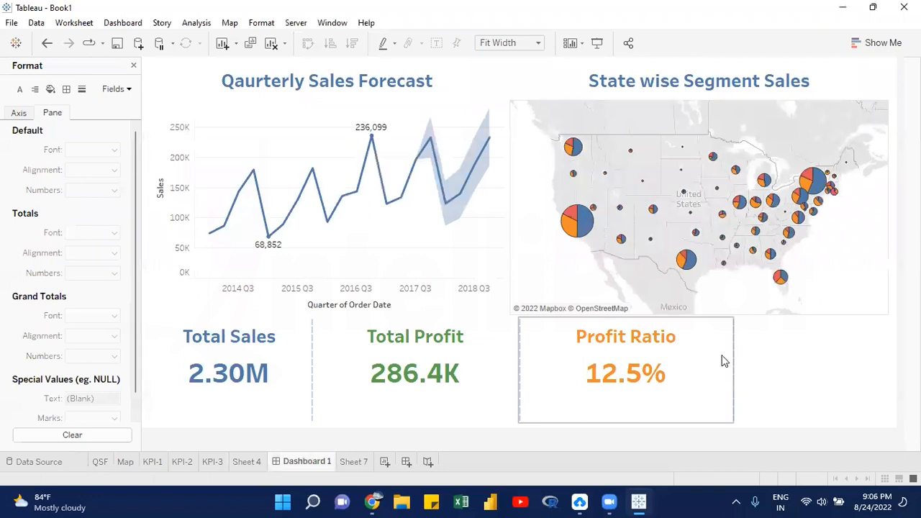
{"action": "left_click", "coordinate": [133, 65]}
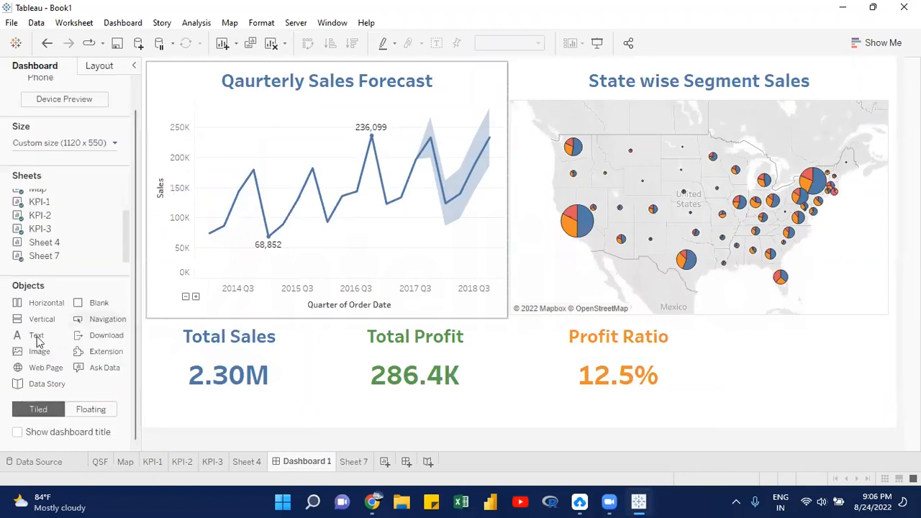
Step: Add a text object to the dashboard reading "Quarterly Sales Forecast and Important KPI's"
{"action": "mouse_move", "coordinate": [36, 341]}
{"action": "left_mouse_down"}
{"action": "mouse_move", "coordinate": [448, 66]}
{"action": "mouse_move", "coordinate": [384, 279]}
{"action": "mouse_move", "coordinate": [405, 279]}
{"action": "left_mouse_up"}
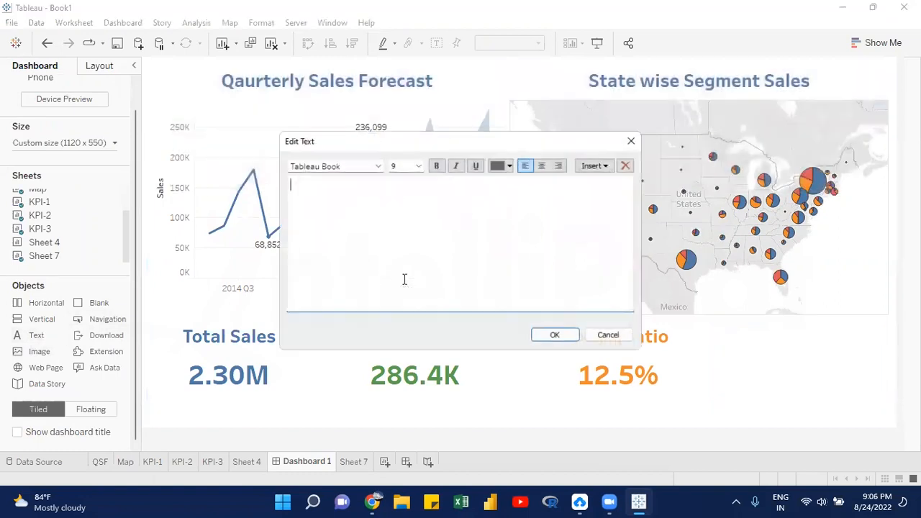
{"action": "type", "text": "Quart"}
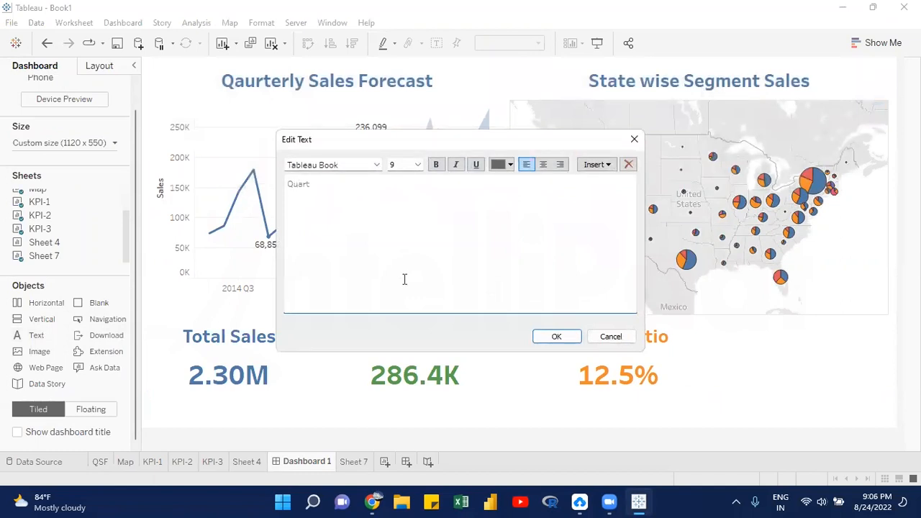
{"action": "type", "text": "erly Sales Forecasts"}
{"action": "key", "text": "BackSpace"}
{"action": "key", "text": "BackSpace"}
{"action": "key", "text": "BackSpace"}
{"action": "type", "text": "Important KPI's"}
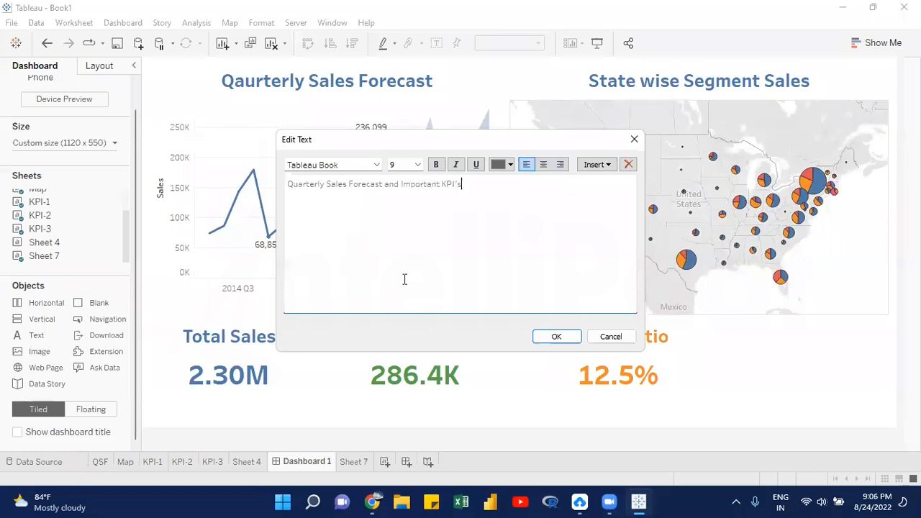
Step: Format the heading text as Tableau Bold, size 28, blue and centred, and place it across the top of the dashboard
{"action": "key", "text": "ctrl+a"}
{"action": "left_click", "coordinate": [418, 164]}
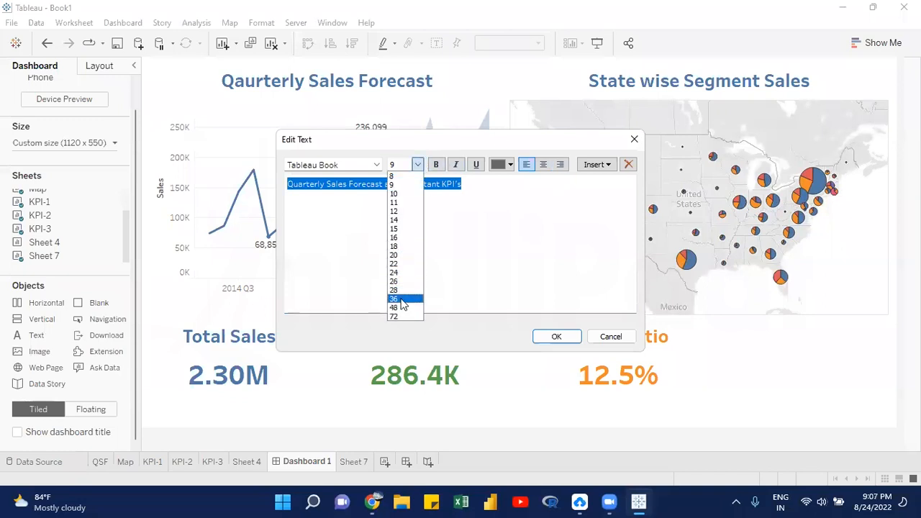
{"action": "left_click", "coordinate": [401, 291]}
{"action": "left_click", "coordinate": [376, 164]}
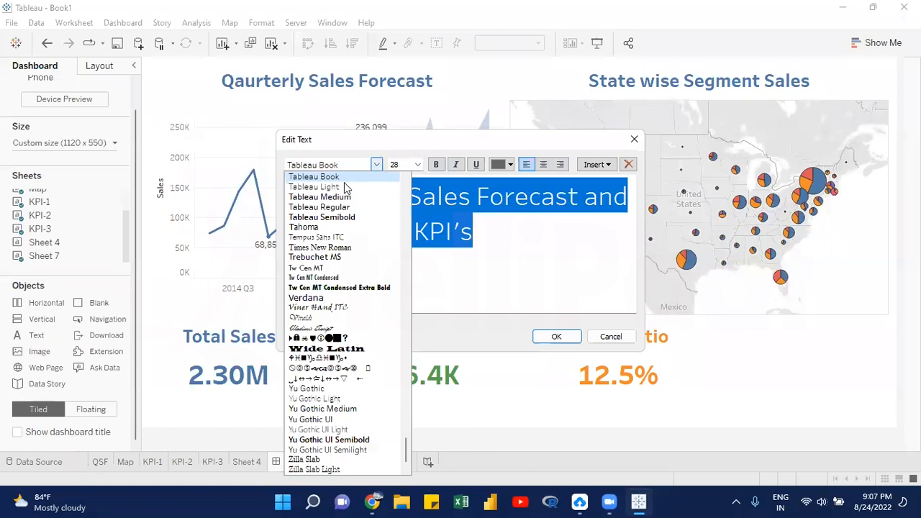
{"action": "scroll", "coordinate": [329, 205], "scroll_direction": "up", "scroll_amount": 2}
{"action": "left_click", "coordinate": [328, 226]}
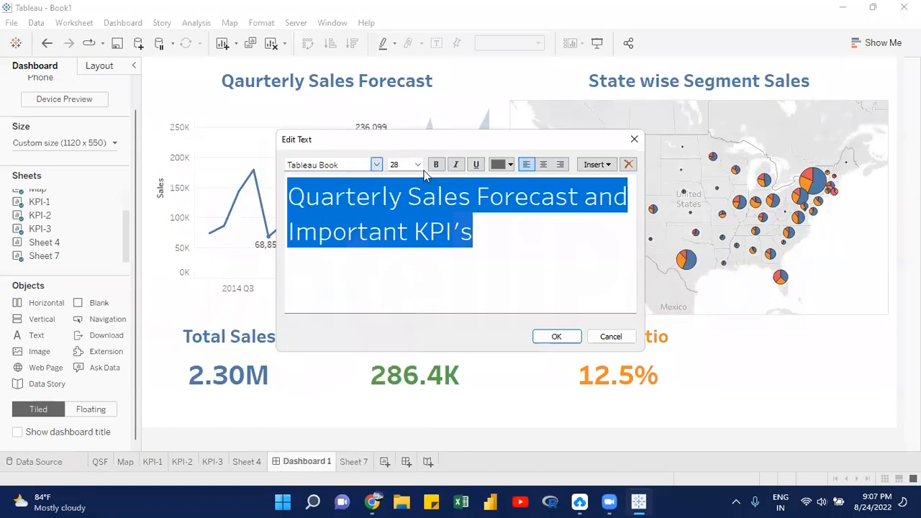
{"action": "double_click", "coordinate": [408, 168]}
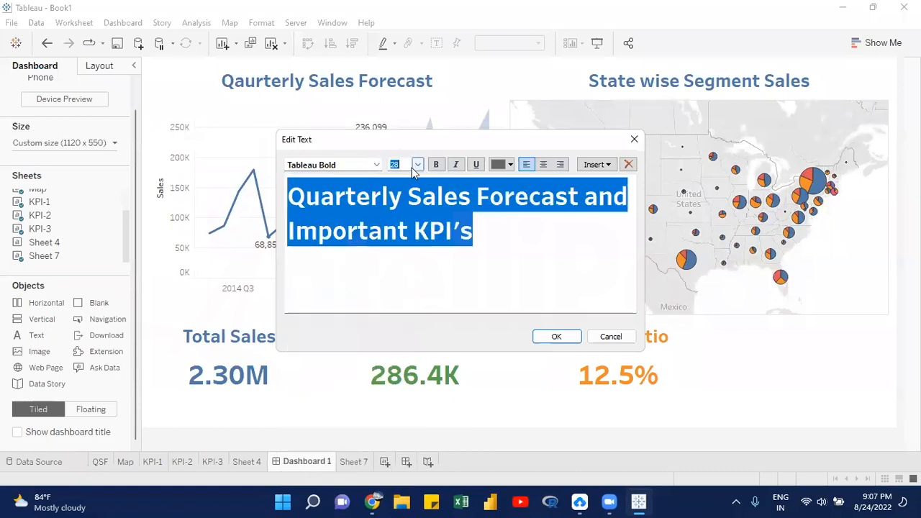
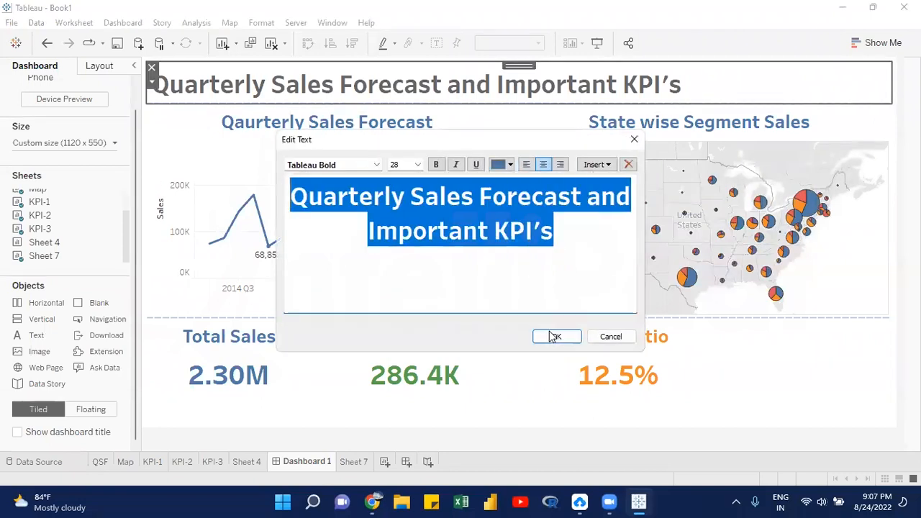
{"action": "left_click", "coordinate": [408, 203]}
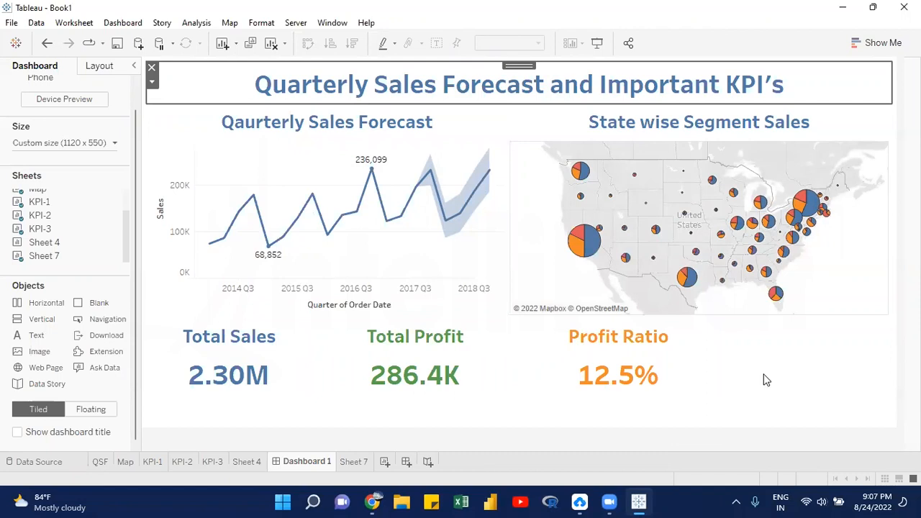
Step: Apply a light blue worksheet shading to the Total Sales KPI on the dashboard
{"action": "left_click", "coordinate": [233, 135]}
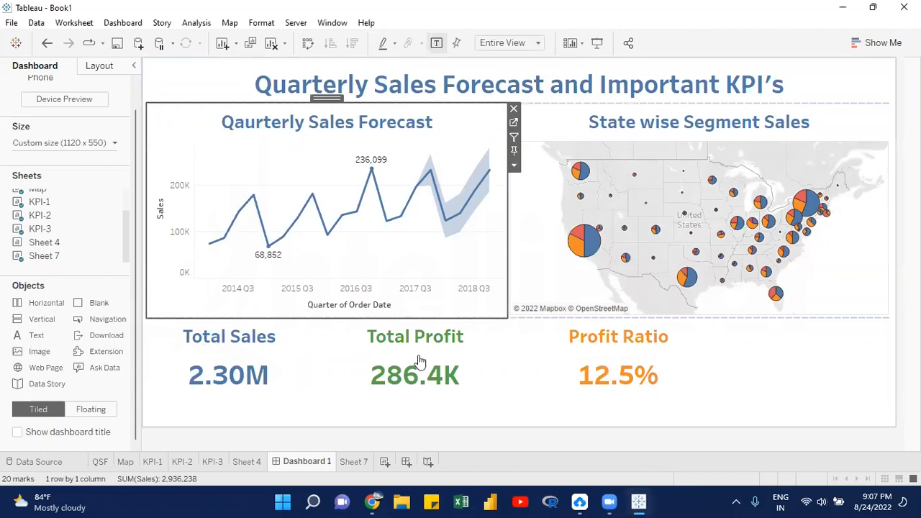
{"action": "left_click", "coordinate": [176, 370]}
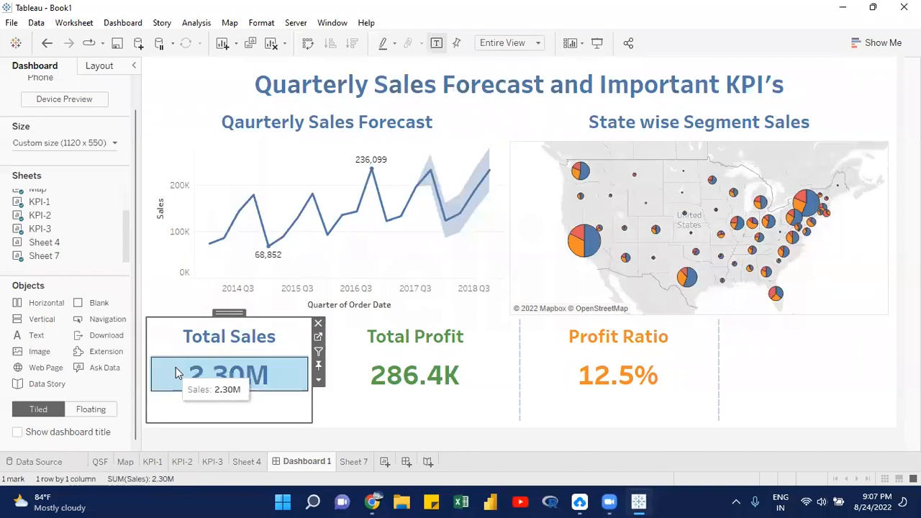
{"action": "left_click", "coordinate": [52, 89]}
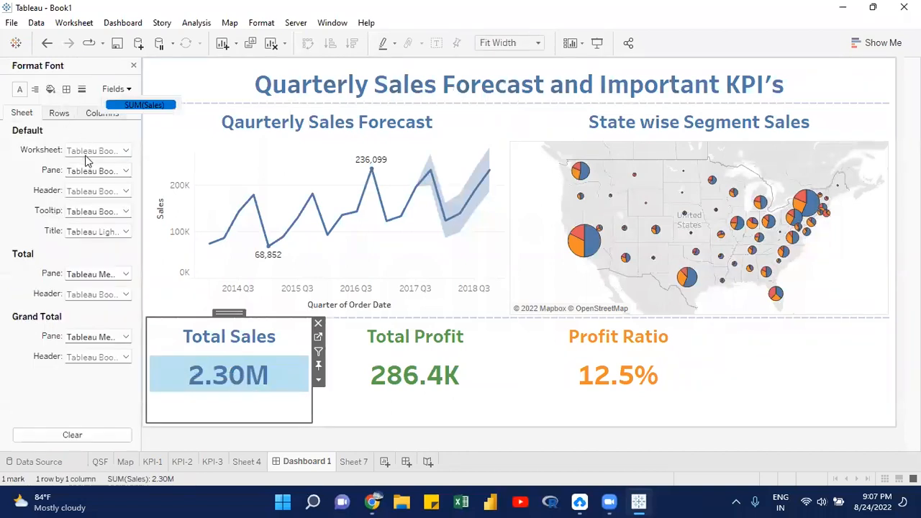
{"action": "left_click", "coordinate": [94, 152]}
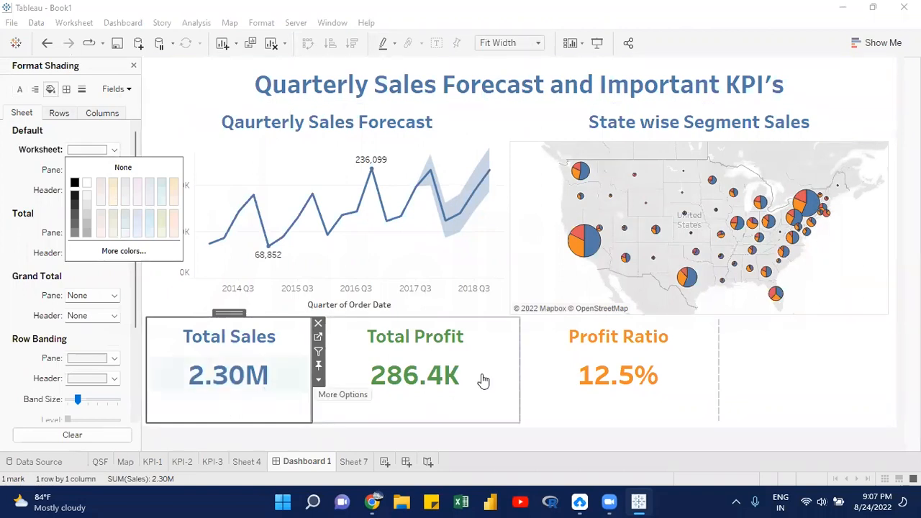
Step: Apply a light green worksheet shading to the Total Profit KPI on the dashboard
{"action": "left_click", "coordinate": [380, 403]}
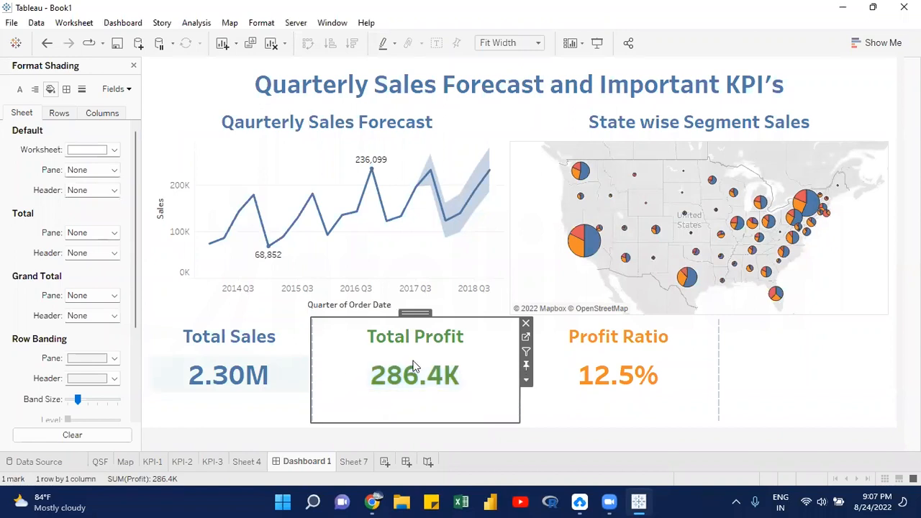
{"action": "right_click", "coordinate": [340, 365]}
{"action": "left_click", "coordinate": [378, 275]}
{"action": "left_click", "coordinate": [52, 90]}
{"action": "left_click", "coordinate": [95, 150]}
{"action": "left_click", "coordinate": [159, 234]}
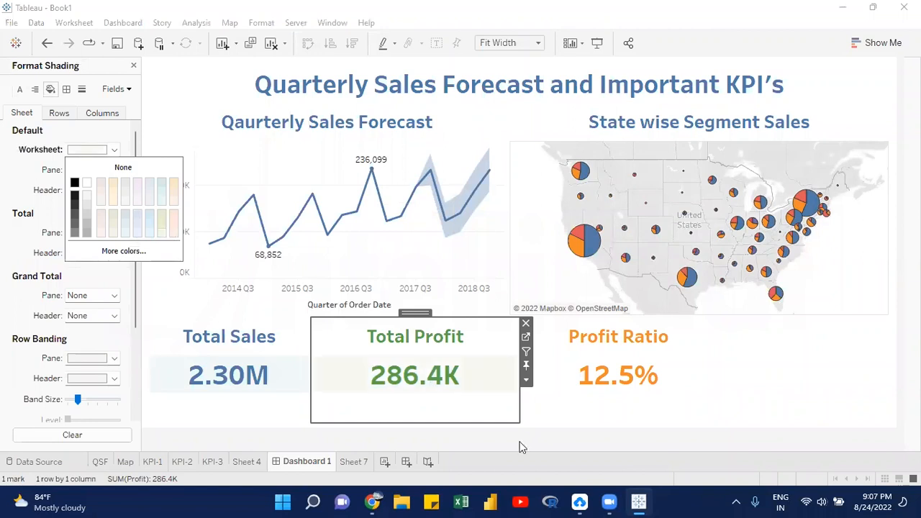
Step: Apply a light orange worksheet shading to the Profit Ratio KPI on the dashboard
{"action": "left_click", "coordinate": [559, 373]}
{"action": "right_click", "coordinate": [561, 371]}
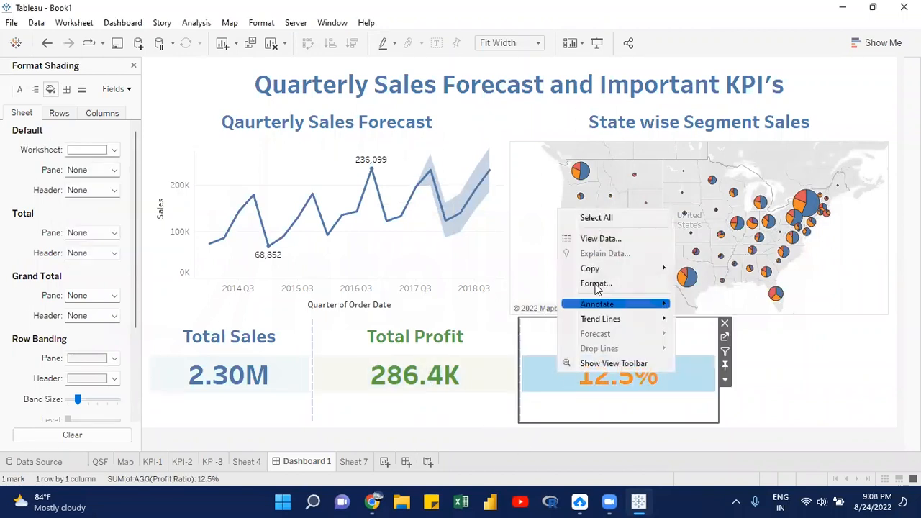
{"action": "left_click", "coordinate": [468, 231]}
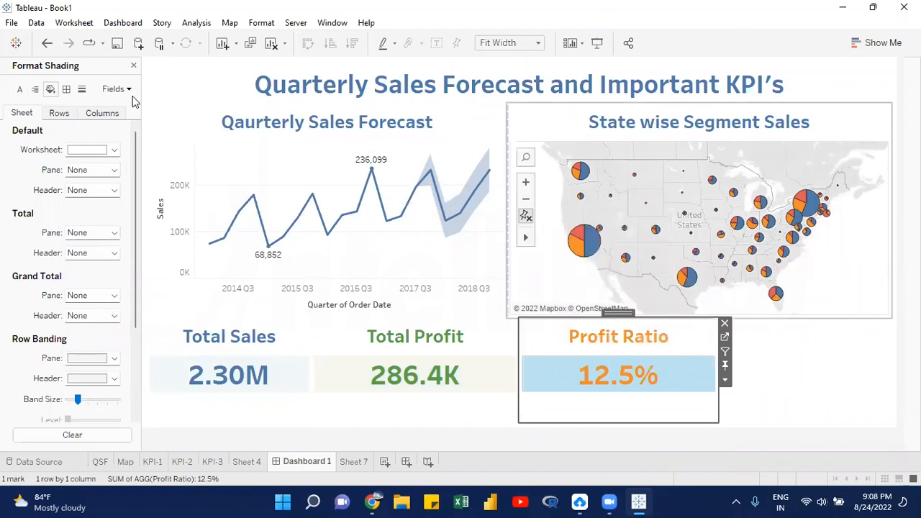
{"action": "left_click", "coordinate": [107, 170]}
{"action": "left_click", "coordinate": [113, 199]}
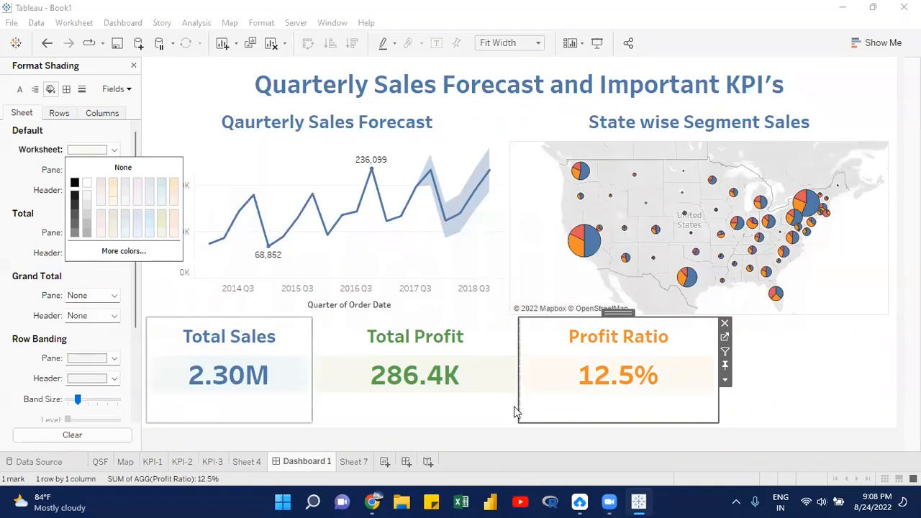
Step: Even out the widths of the KPI tiles by widening Total Sales slightly and narrowing Total Profit and Profit Ratio
{"action": "left_click", "coordinate": [311, 386]}
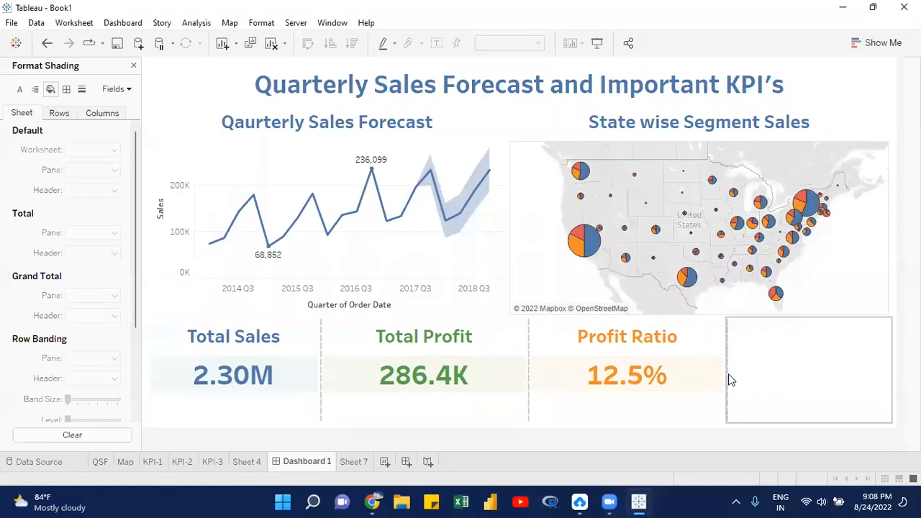
{"action": "left_click_drag", "start_coordinate": [724, 399], "coordinate": [702, 402]}
{"action": "left_click_drag", "start_coordinate": [526, 394], "coordinate": [510, 386]}
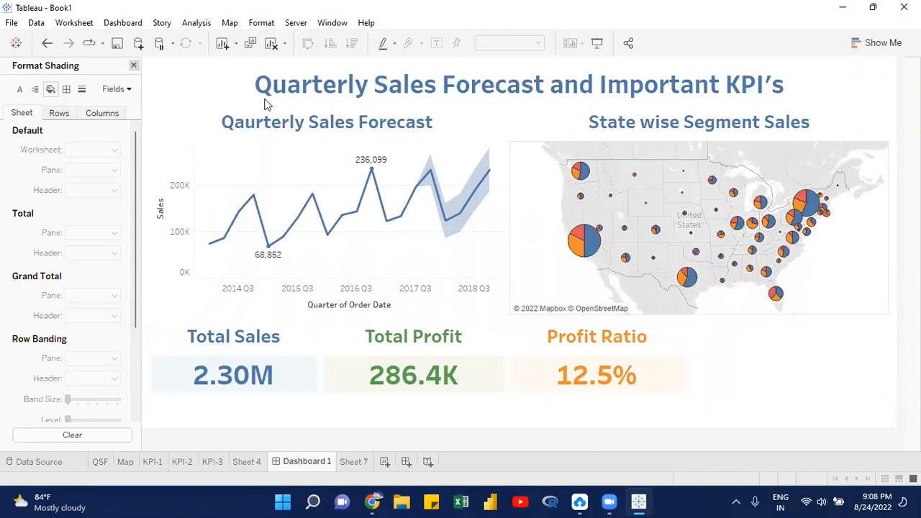
{"action": "left_click", "coordinate": [134, 65]}
{"action": "right_click", "coordinate": [244, 177]}
{"action": "left_click", "coordinate": [328, 251]}
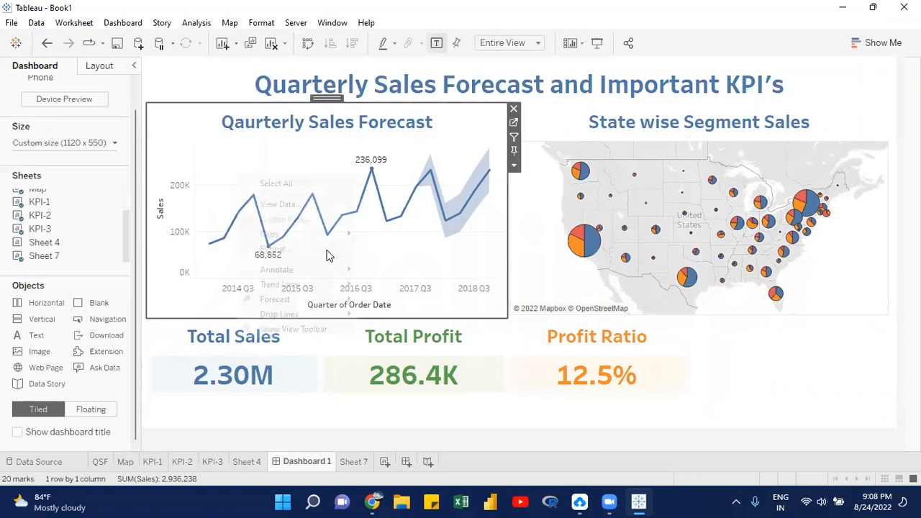
{"action": "left_click", "coordinate": [463, 131]}
{"action": "right_click", "coordinate": [466, 132]}
{"action": "left_click", "coordinate": [483, 118]}
Step: Show the Category filter of the quarterly sales forecast sheet on the dashboard
{"action": "left_click", "coordinate": [513, 167]}
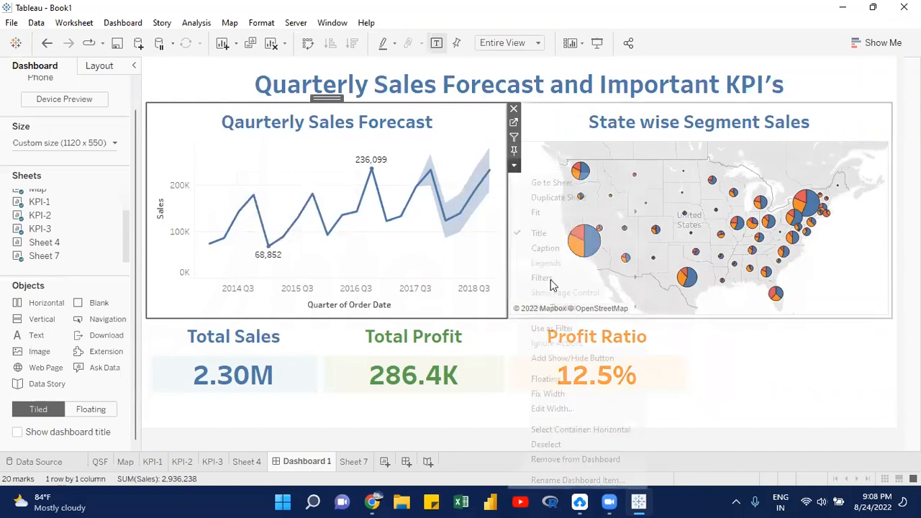
{"action": "mouse_move", "coordinate": [631, 280]}
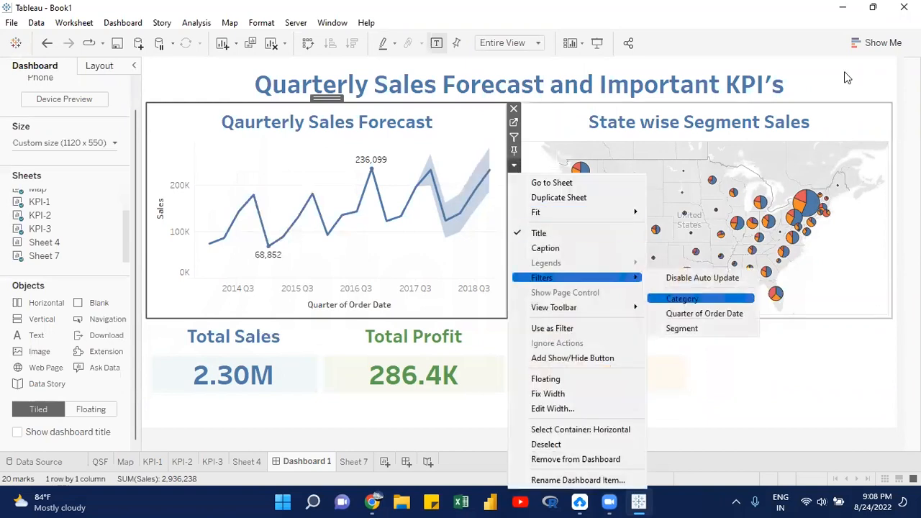
{"action": "left_click", "coordinate": [678, 296]}
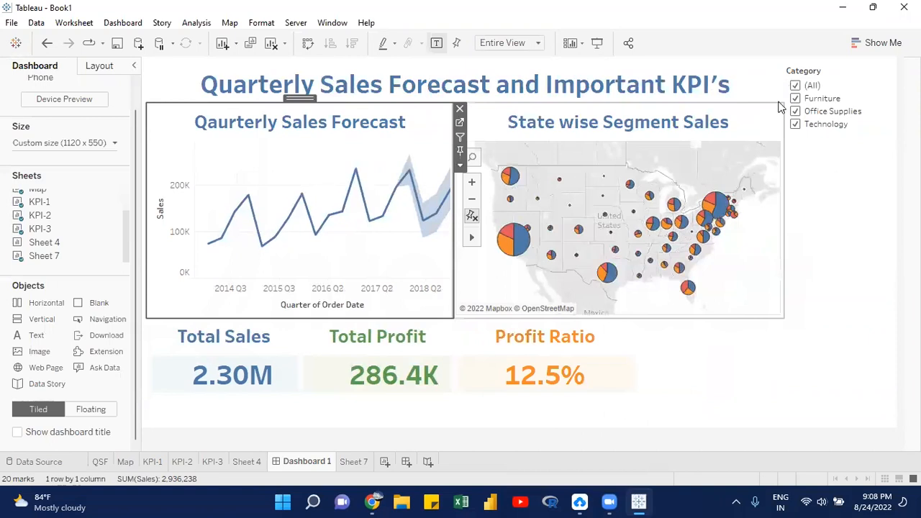
Step: Make the Category filter floating and move it below the state map, near the Profit Ratio KPI
{"action": "left_click", "coordinate": [803, 71]}
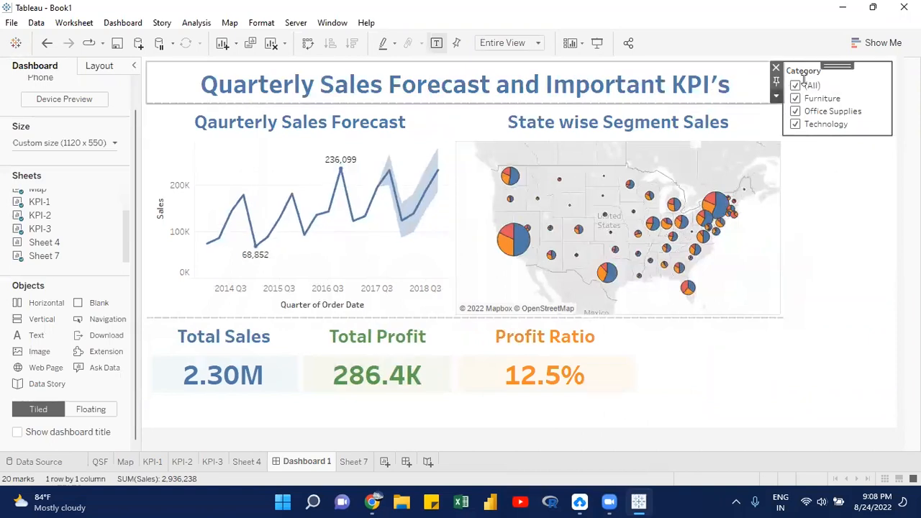
{"action": "left_click", "coordinate": [775, 95]}
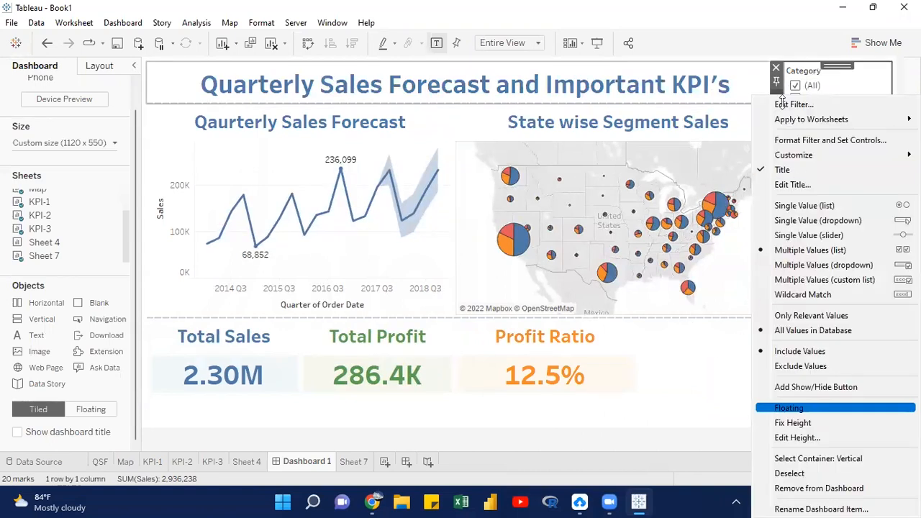
{"action": "left_click", "coordinate": [789, 408]}
{"action": "mouse_move", "coordinate": [837, 66]}
{"action": "left_mouse_down"}
{"action": "mouse_move", "coordinate": [768, 259]}
{"action": "mouse_move", "coordinate": [691, 343]}
{"action": "mouse_move", "coordinate": [683, 338]}
{"action": "left_mouse_up"}
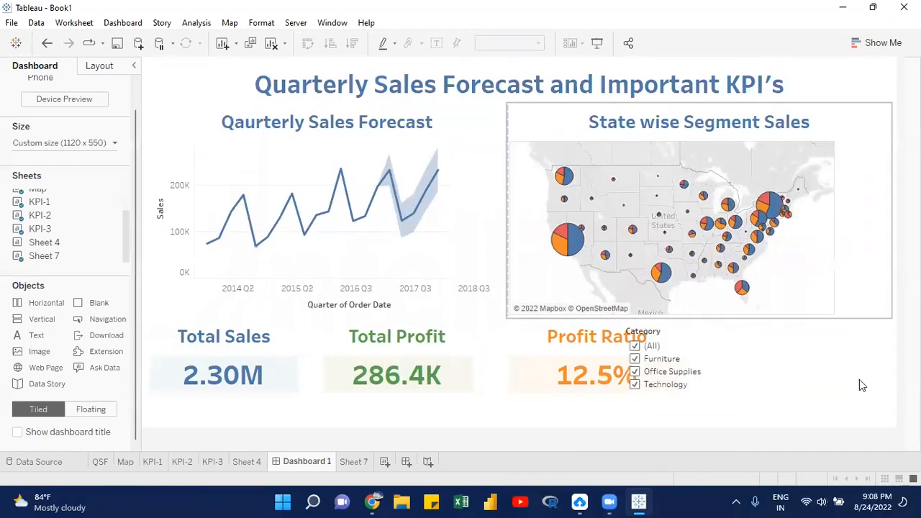
{"action": "left_click", "coordinate": [682, 323]}
{"action": "left_click", "coordinate": [746, 329]}
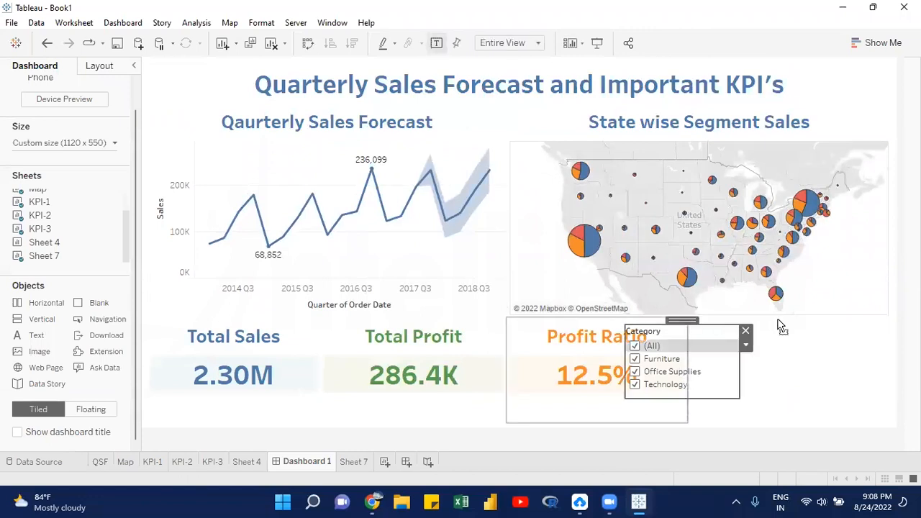
Step: Narrow the Total Sales, Total Profit and Profit Ratio tiles to make room for the Category filter
{"action": "key", "text": "ctrl+z"}
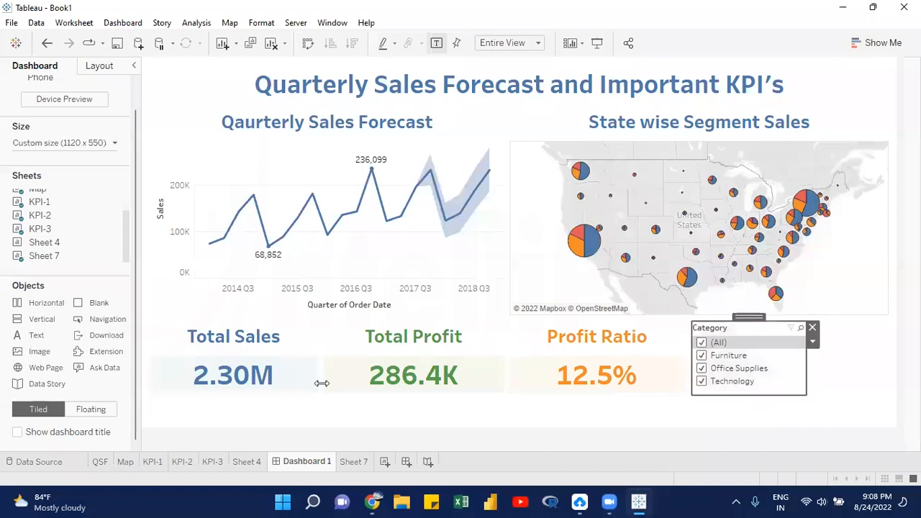
{"action": "key", "text": "ctrl+z"}
{"action": "left_click_drag", "start_coordinate": [501, 385], "coordinate": [508, 386]}
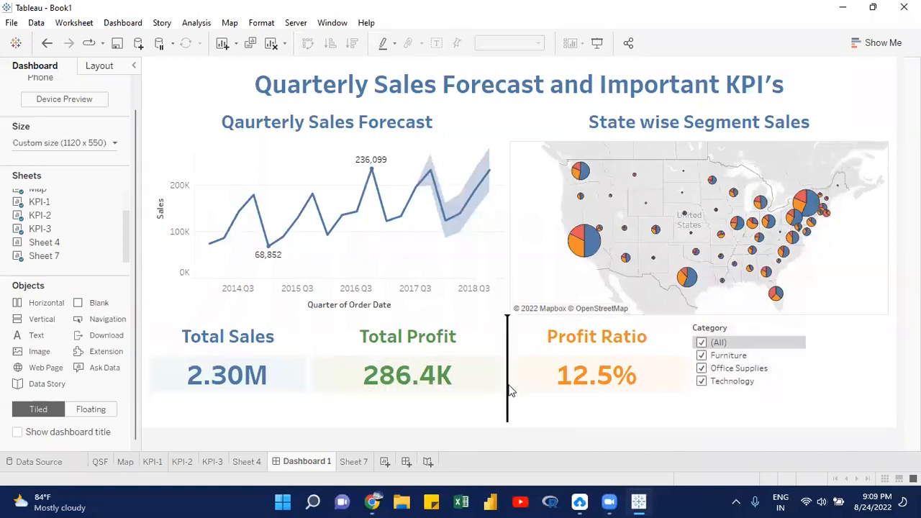
{"action": "key", "text": "ctrl+z"}
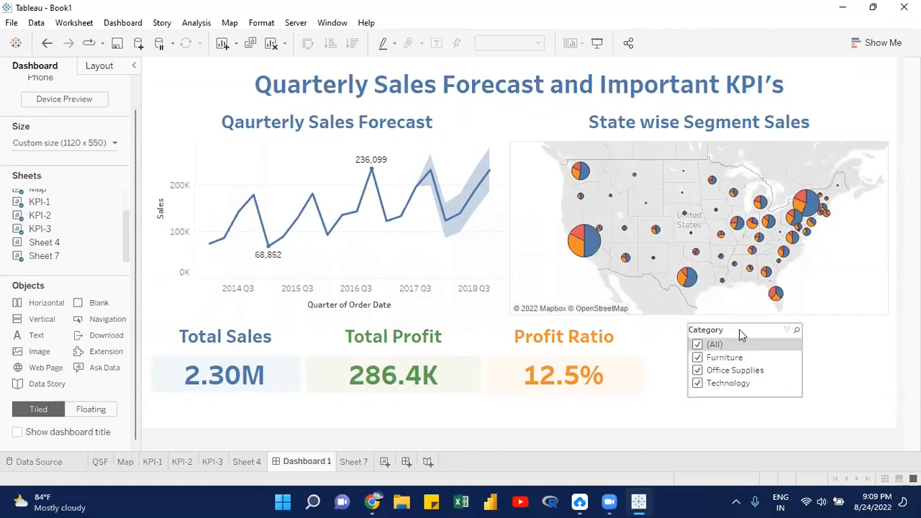
Step: Position the floating Category filter directly beside the Profit Ratio KPI, just under the state map
{"action": "left_click", "coordinate": [741, 332]}
{"action": "left_click_drag", "start_coordinate": [745, 319], "coordinate": [704, 315]}
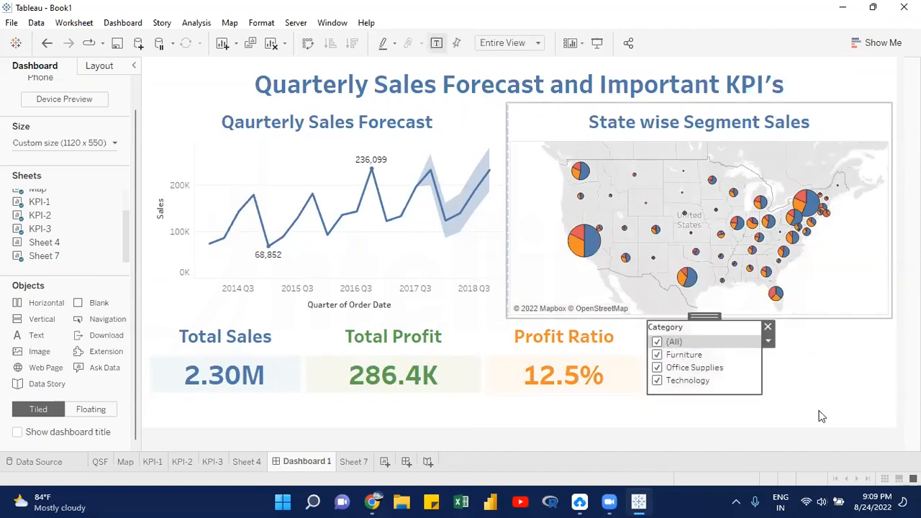
{"action": "left_click", "coordinate": [765, 405]}
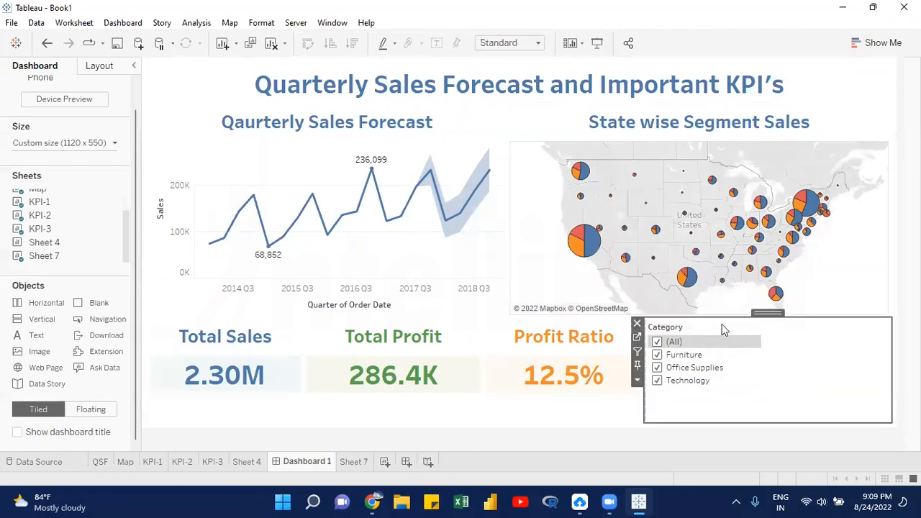
{"action": "left_click", "coordinate": [721, 326]}
{"action": "left_click_drag", "start_coordinate": [705, 313], "coordinate": [705, 316]}
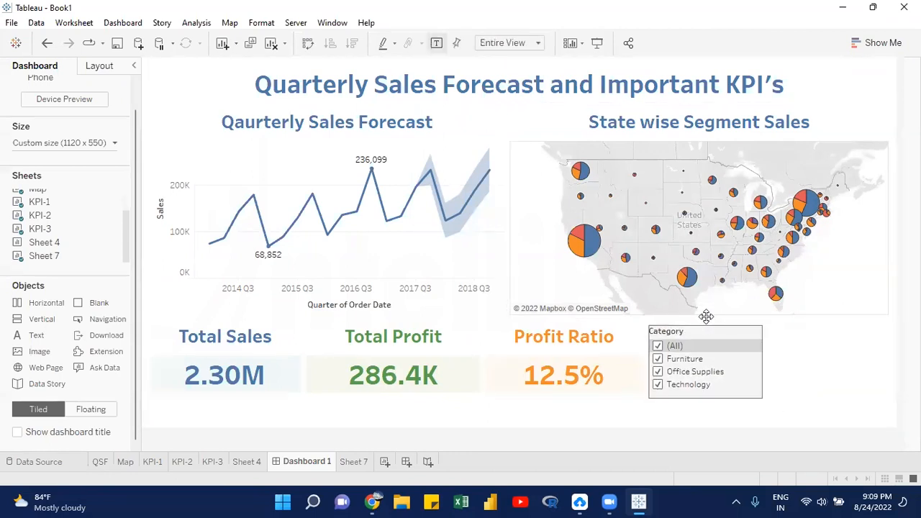
{"action": "left_click", "coordinate": [706, 316]}
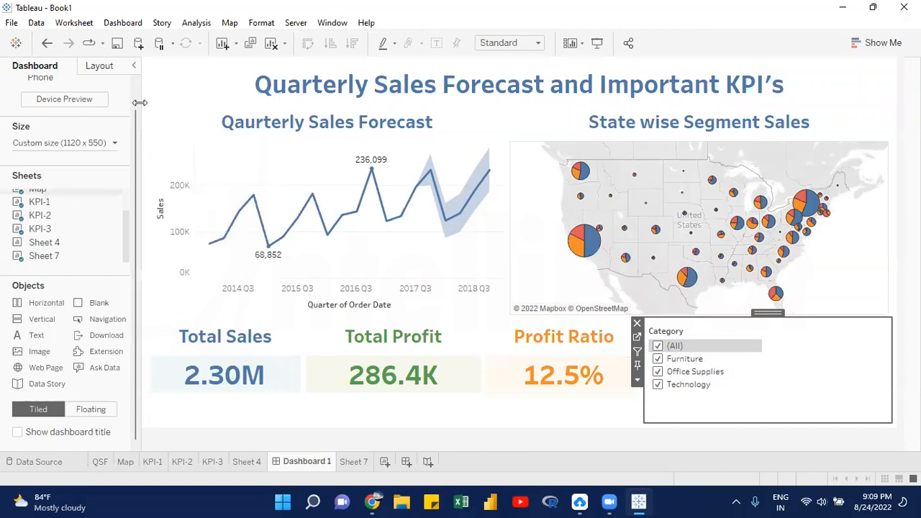
Step: Show the quarterly sales forecast's Segment filter and place it floating beside the Category filter below the map
{"action": "left_click", "coordinate": [475, 140]}
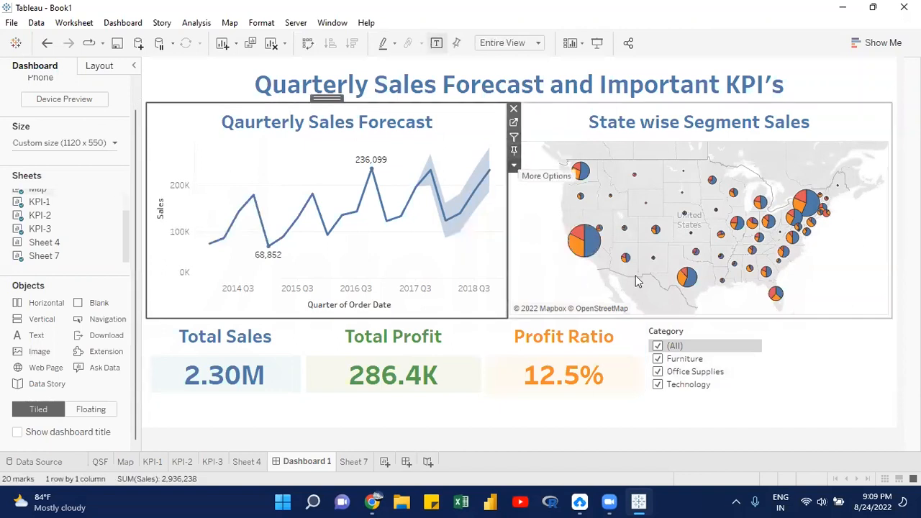
{"action": "left_click", "coordinate": [514, 165]}
{"action": "left_click", "coordinate": [518, 171]}
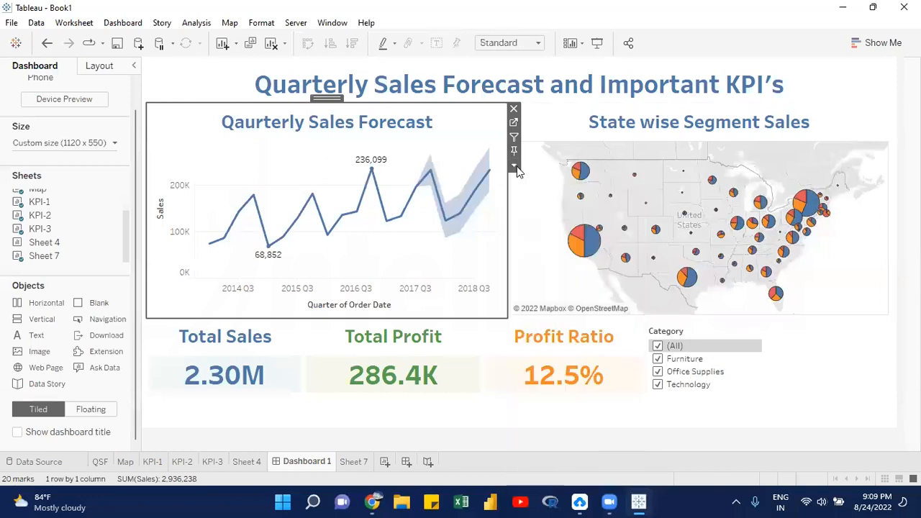
{"action": "left_click", "coordinate": [515, 167]}
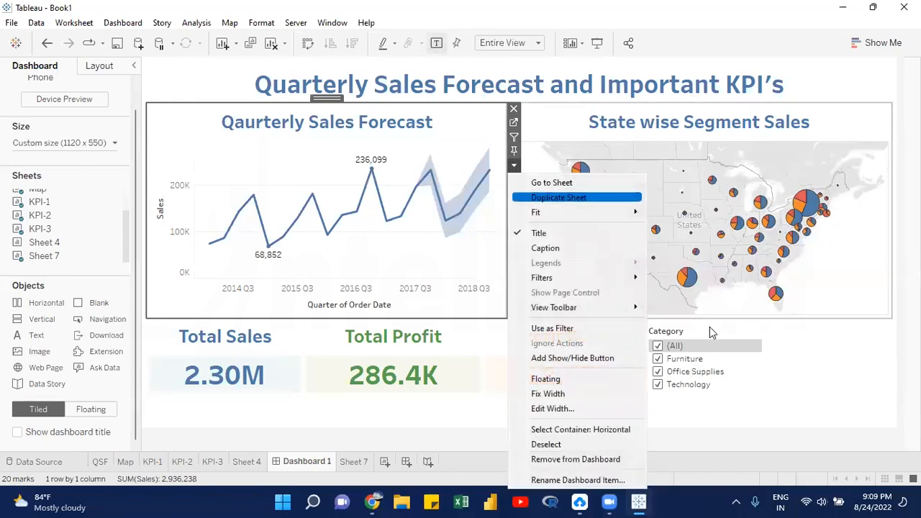
{"action": "mouse_move", "coordinate": [575, 278]}
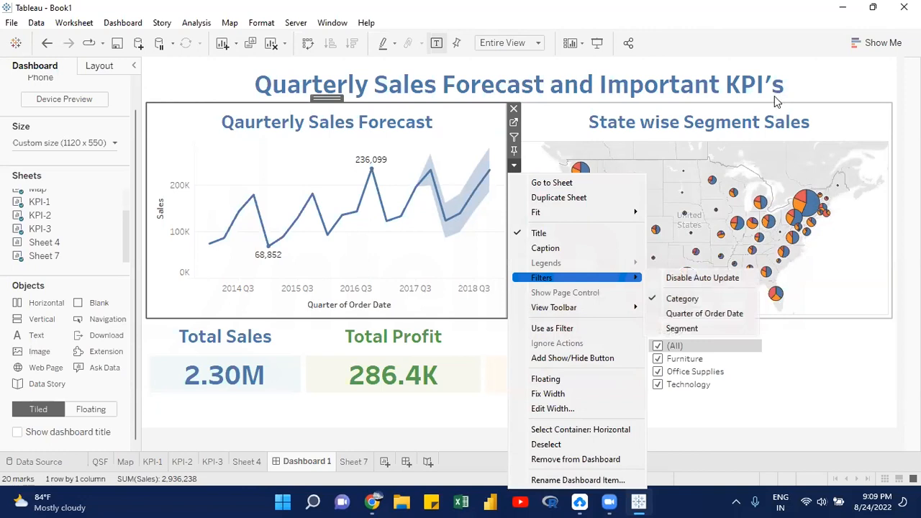
{"action": "left_click", "coordinate": [681, 328]}
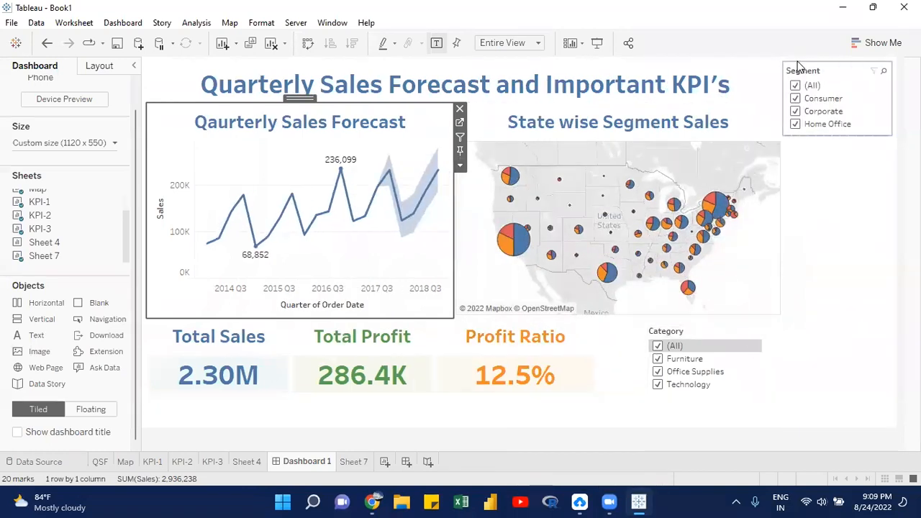
{"action": "left_click_drag", "start_coordinate": [621, 351], "coordinate": [832, 324]}
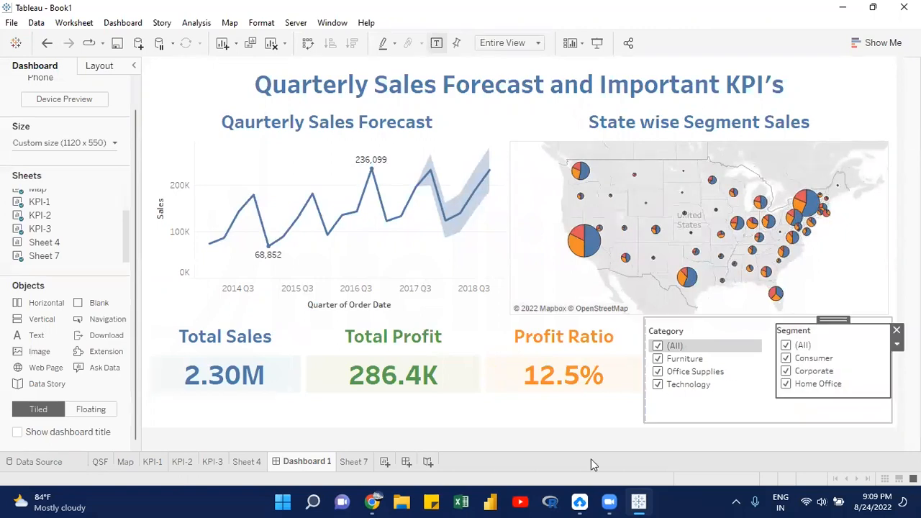
{"action": "key", "text": "Escape"}
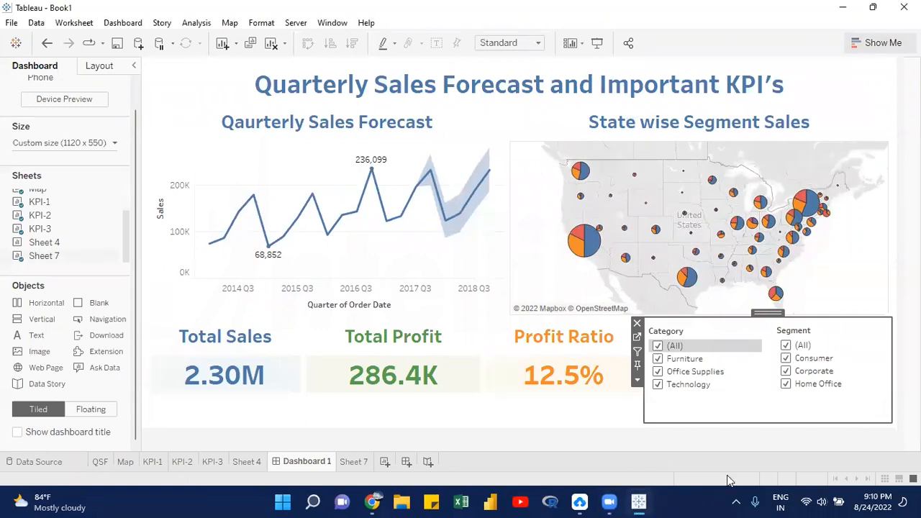
Step: Preview the dashboard in presentation mode, then return to the maximized editing window
{"action": "key", "text": "super+Down"}
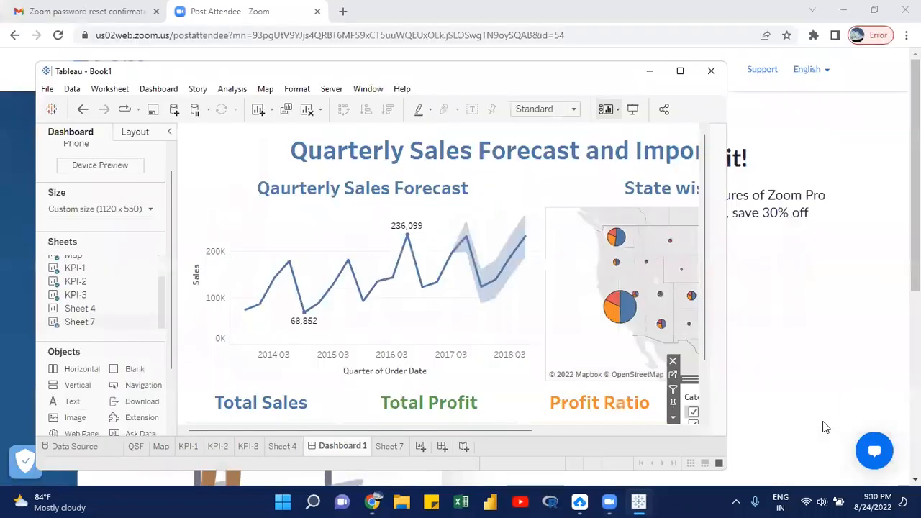
{"action": "key", "text": "F7"}
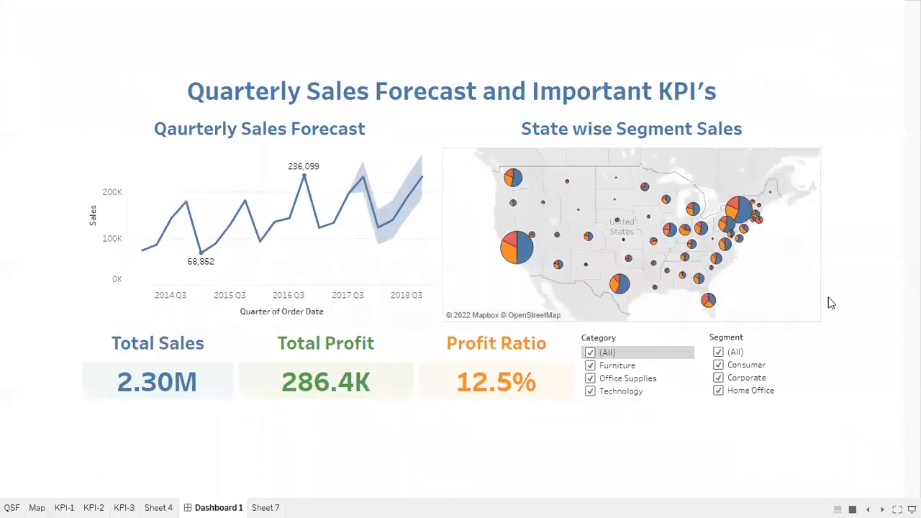
{"action": "key", "text": "Escape"}
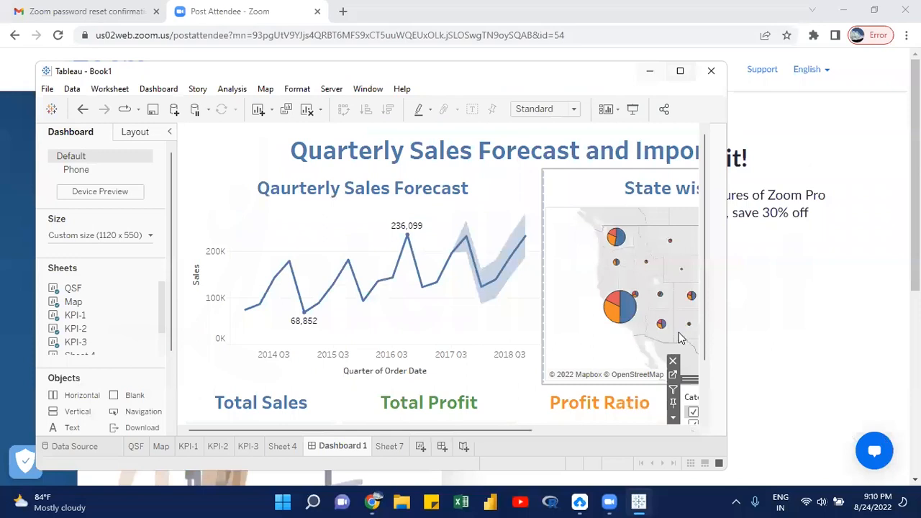
{"action": "key", "text": "super+Up"}
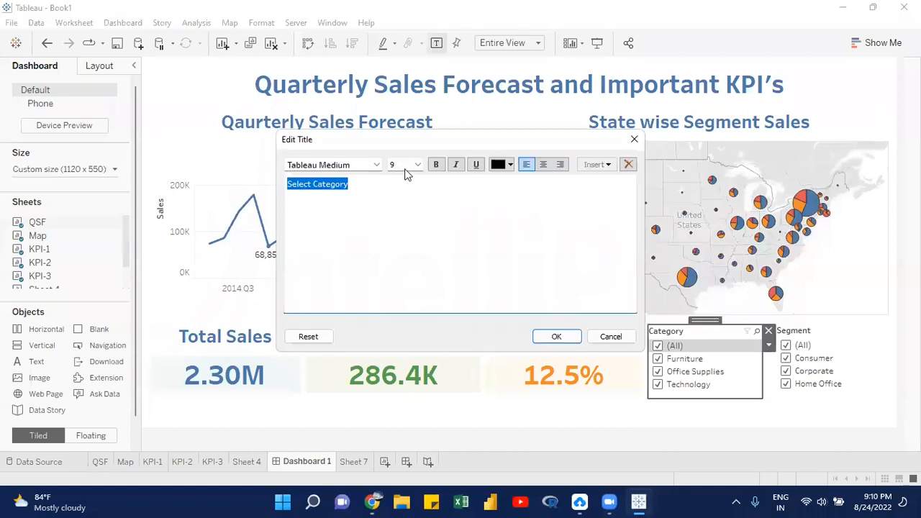
Step: Title the Category filter "Select Category" in centered 12 pt Tableau Book
{"action": "left_click", "coordinate": [407, 167]}
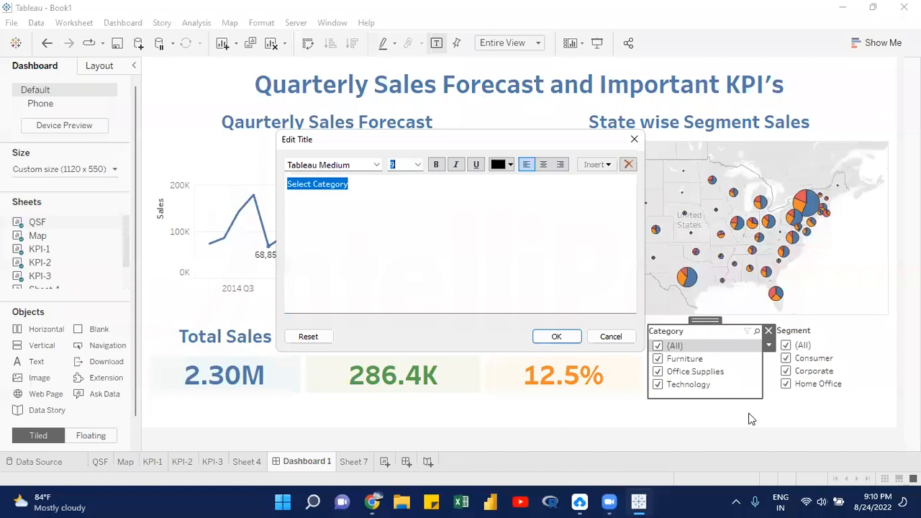
{"action": "key", "text": "Return"}
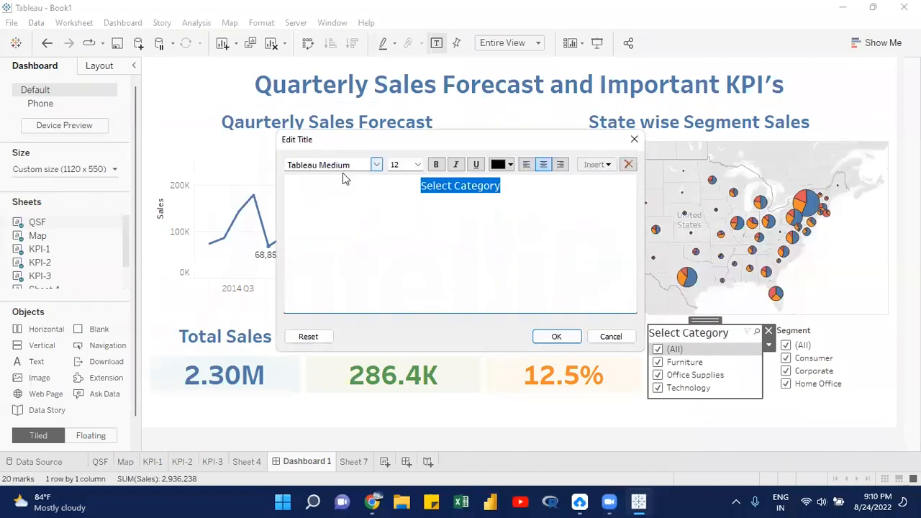
{"action": "left_click", "coordinate": [343, 166]}
{"action": "left_click", "coordinate": [331, 183]}
{"action": "left_click", "coordinate": [555, 337]}
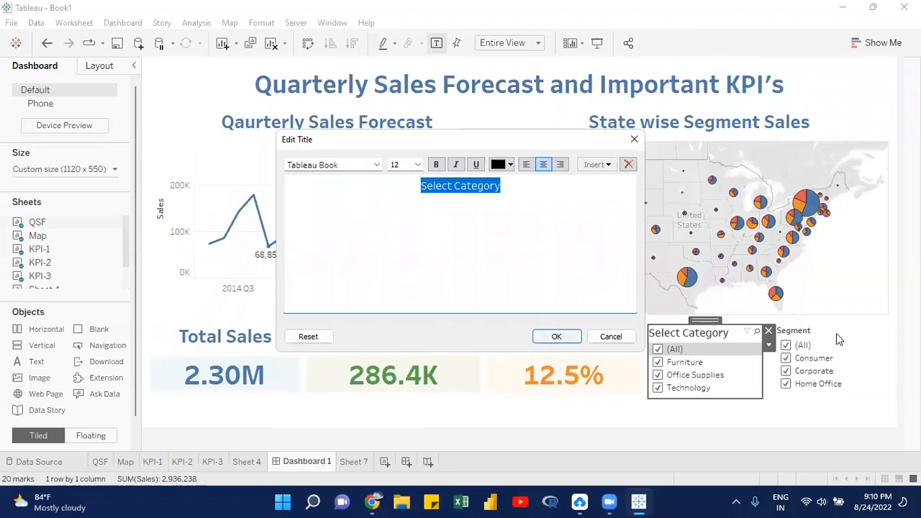
Step: Title the Segment filter "Select Segment" in centered 12 pt Tableau Book
{"action": "double_click", "coordinate": [797, 331]}
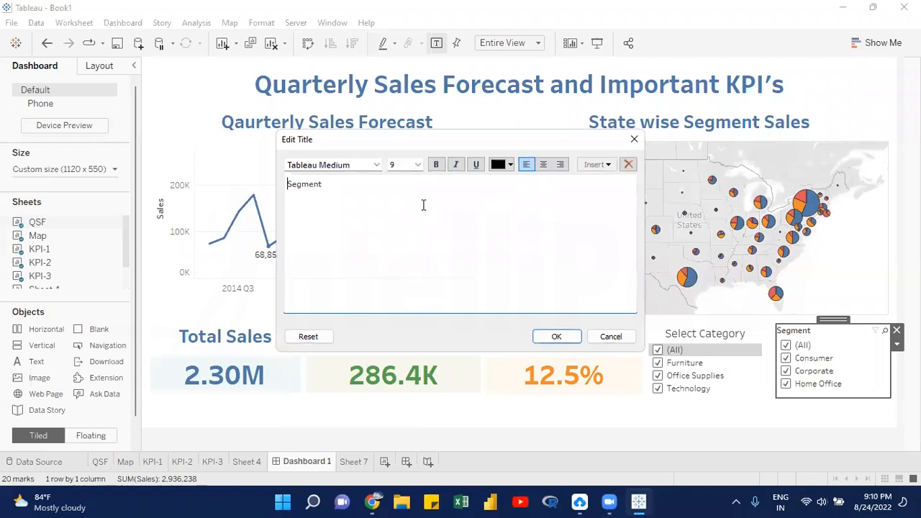
{"action": "type", "text": "Select"}
{"action": "key", "text": "ctrl+a"}
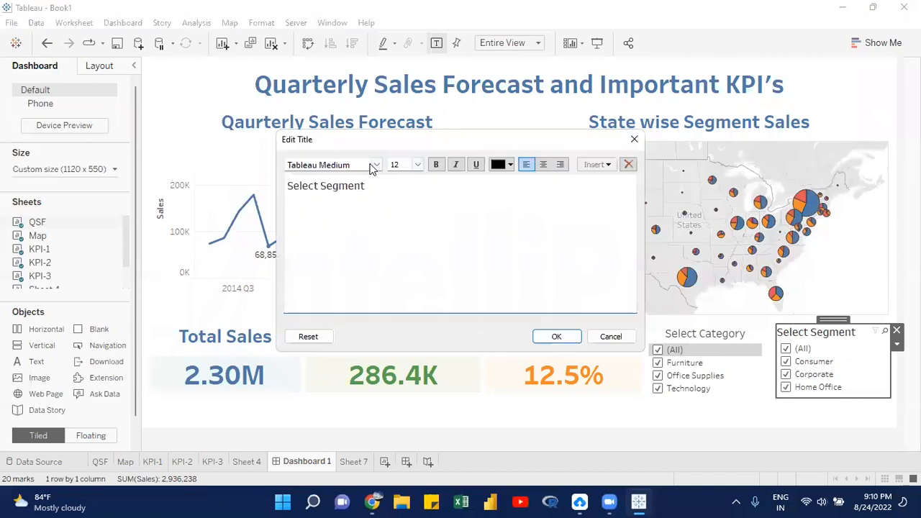
{"action": "left_click", "coordinate": [376, 165]}
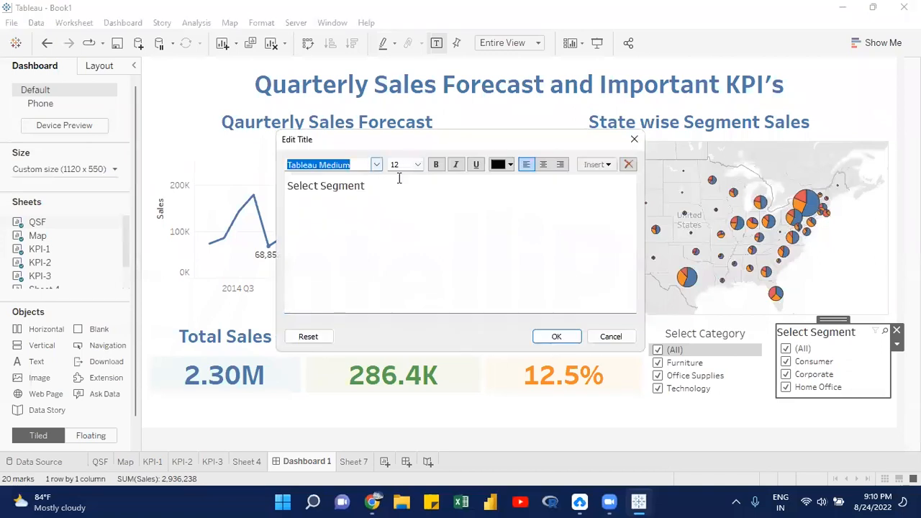
{"action": "left_click", "coordinate": [543, 165]}
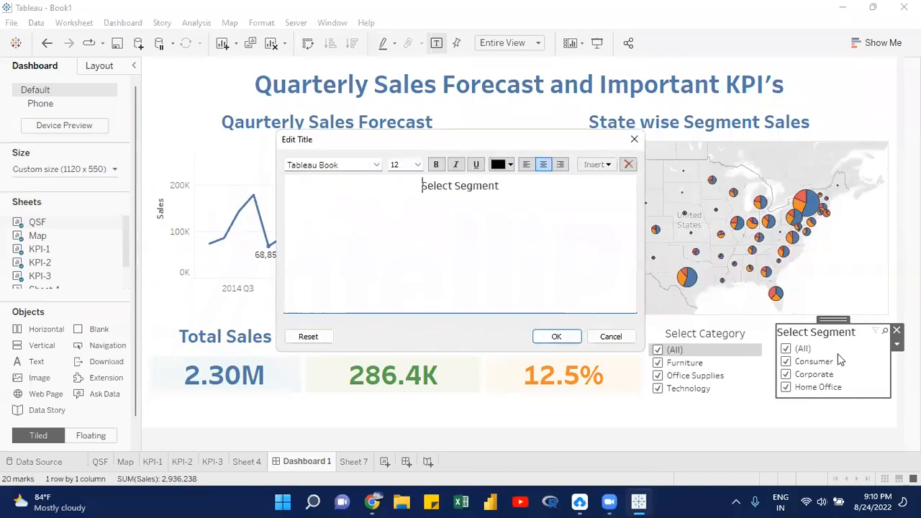
{"action": "left_click_drag", "start_coordinate": [510, 186], "coordinate": [339, 184]}
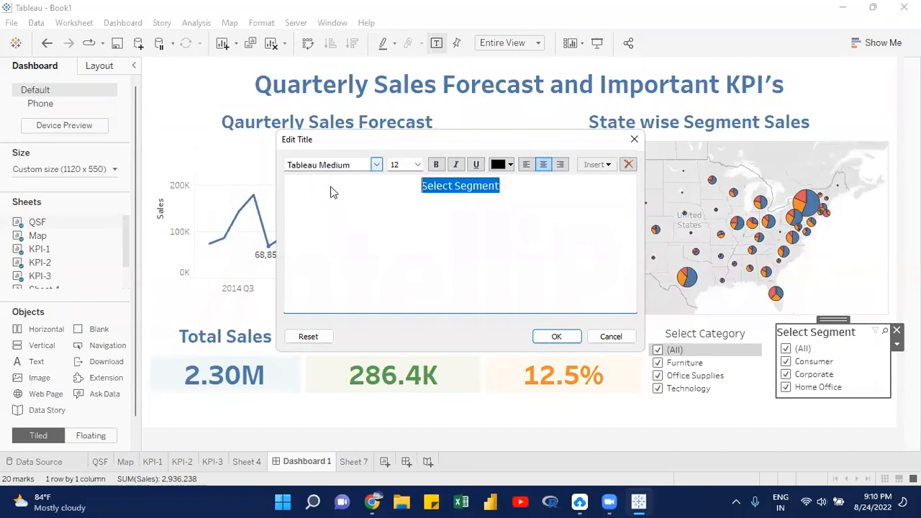
{"action": "left_click", "coordinate": [376, 164]}
{"action": "left_click", "coordinate": [314, 187]}
{"action": "left_click", "coordinate": [556, 337]}
{"action": "left_click", "coordinate": [654, 441]}
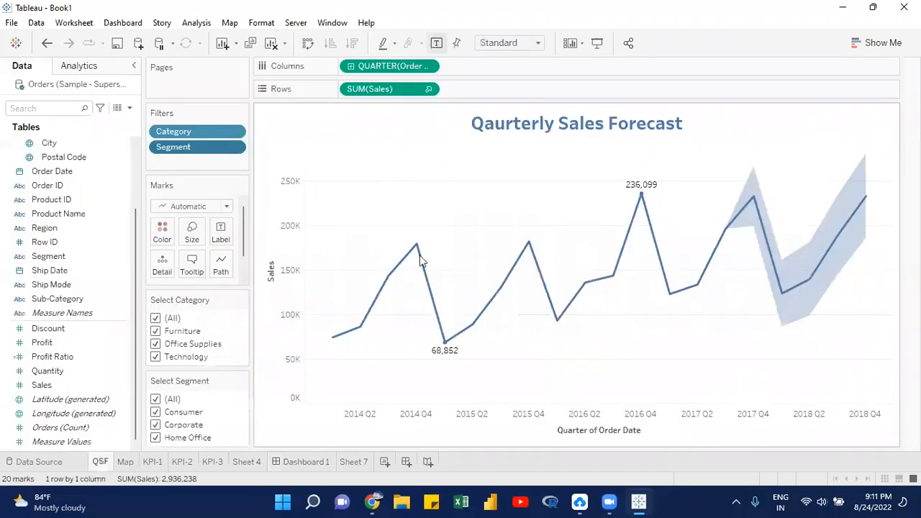
Step: Set the row grid lines of the quarterly sales forecast view to None
{"action": "right_click", "coordinate": [411, 272]}
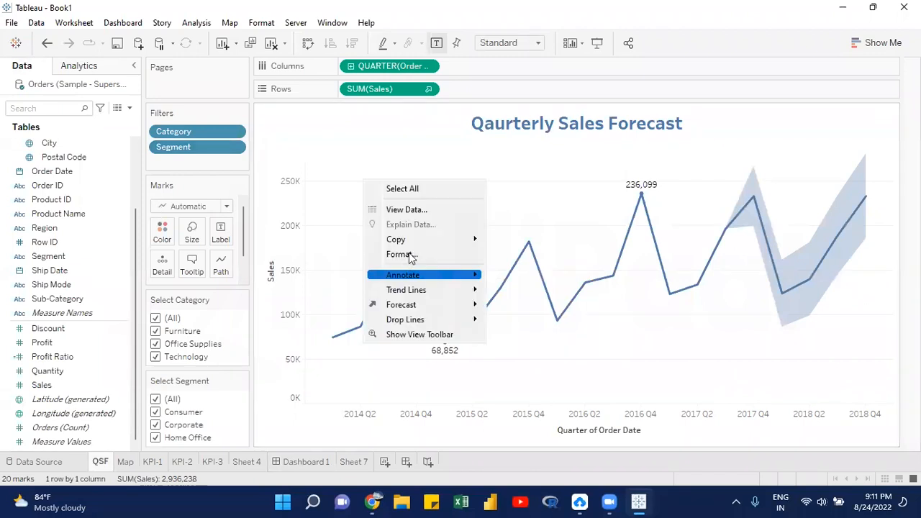
{"action": "left_click", "coordinate": [128, 89]}
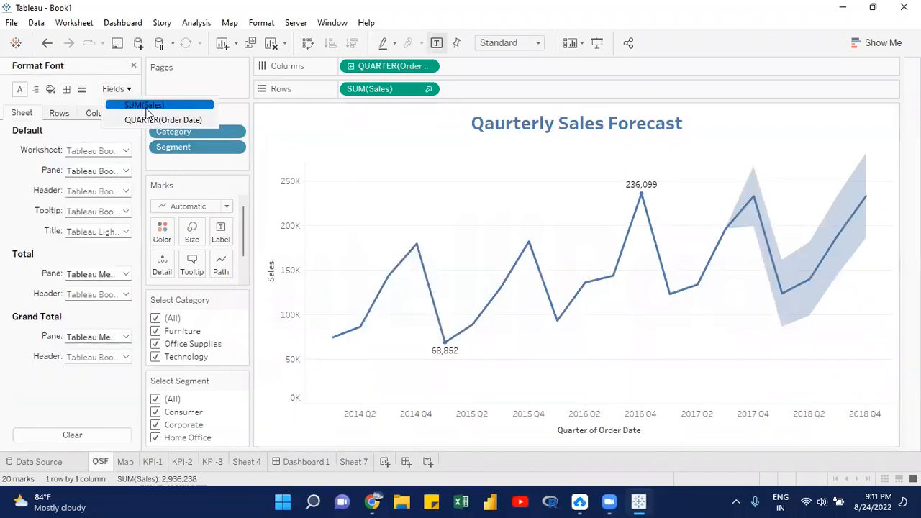
{"action": "left_click", "coordinate": [146, 107]}
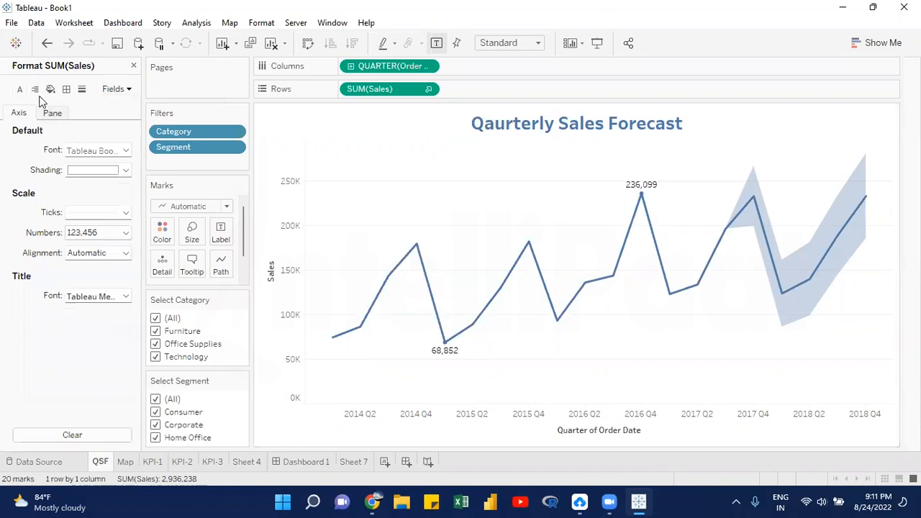
{"action": "left_click", "coordinate": [53, 115]}
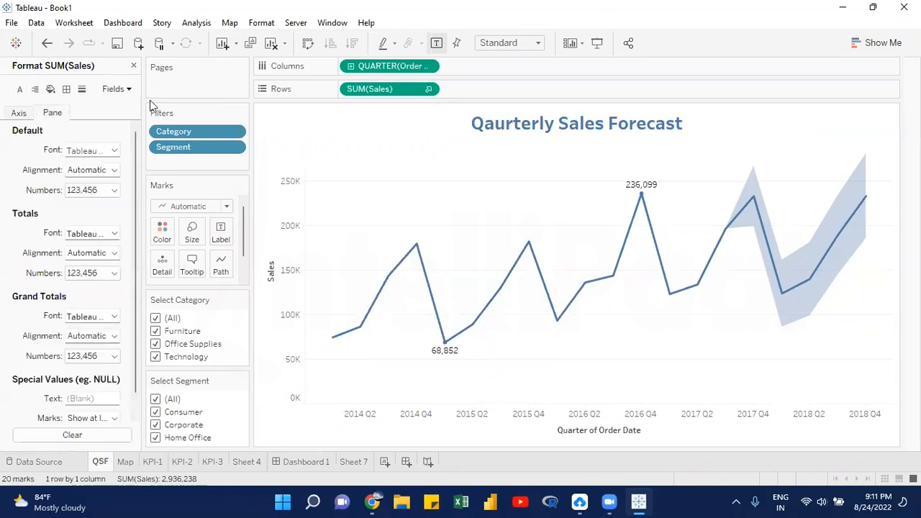
{"action": "left_click", "coordinate": [116, 89]}
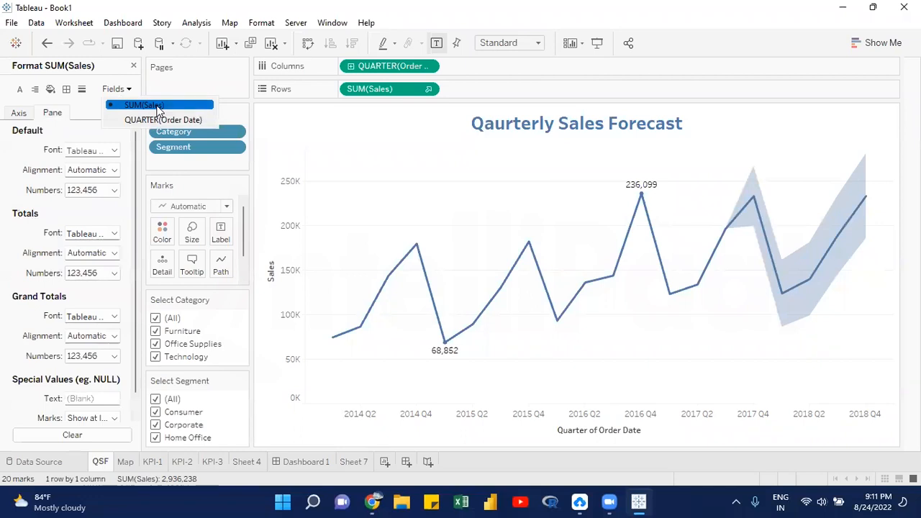
{"action": "left_click", "coordinate": [83, 91]}
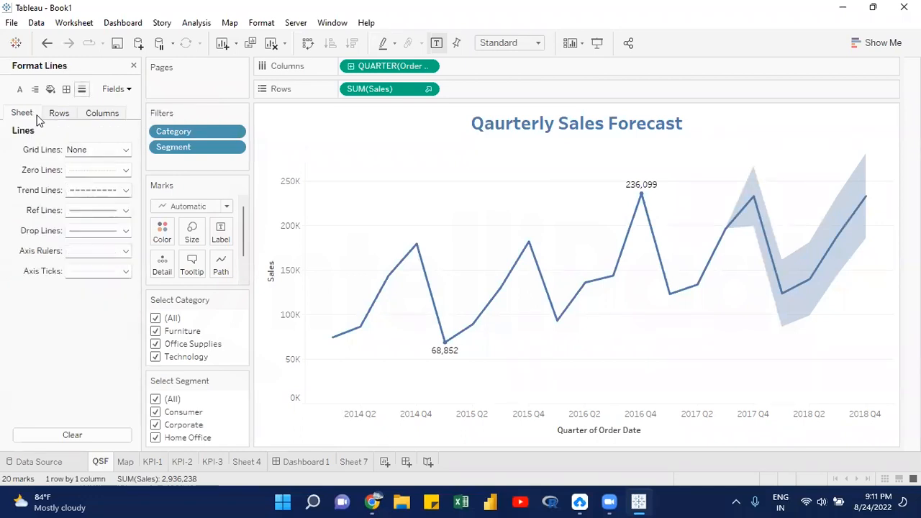
{"action": "left_click", "coordinate": [78, 151]}
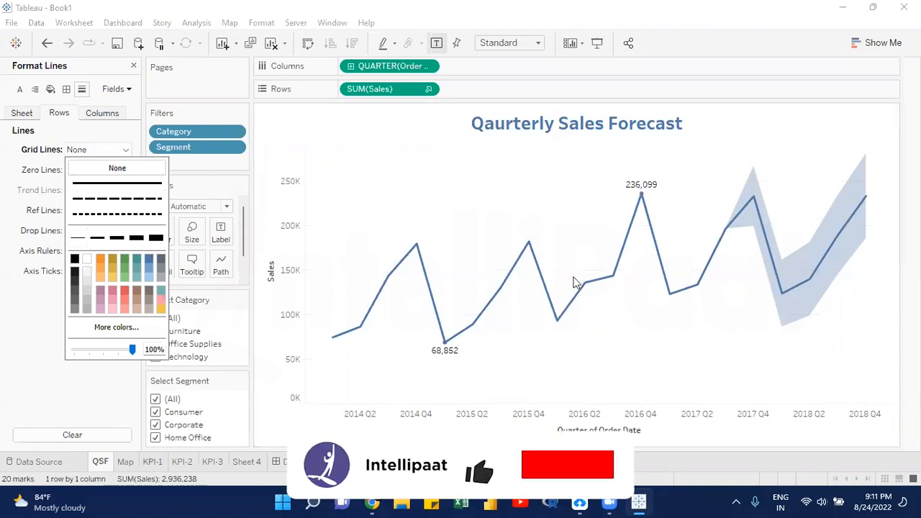
Step: Return to Dashboard 1 and close the line formatting options
{"action": "left_click", "coordinate": [156, 462]}
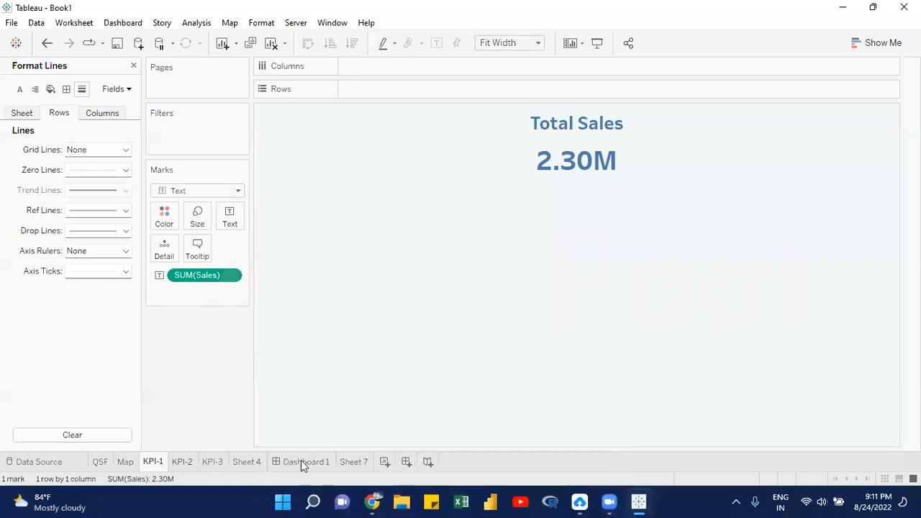
{"action": "left_click", "coordinate": [302, 461]}
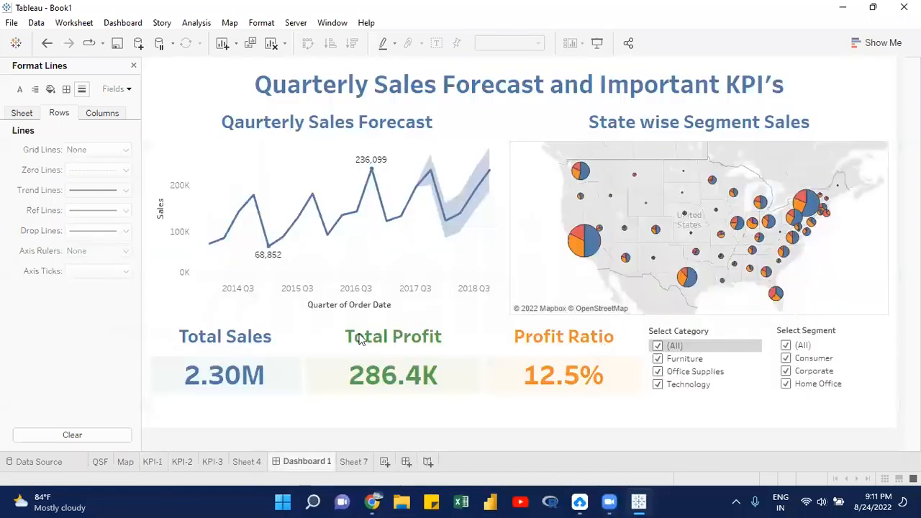
{"action": "left_click", "coordinate": [134, 65]}
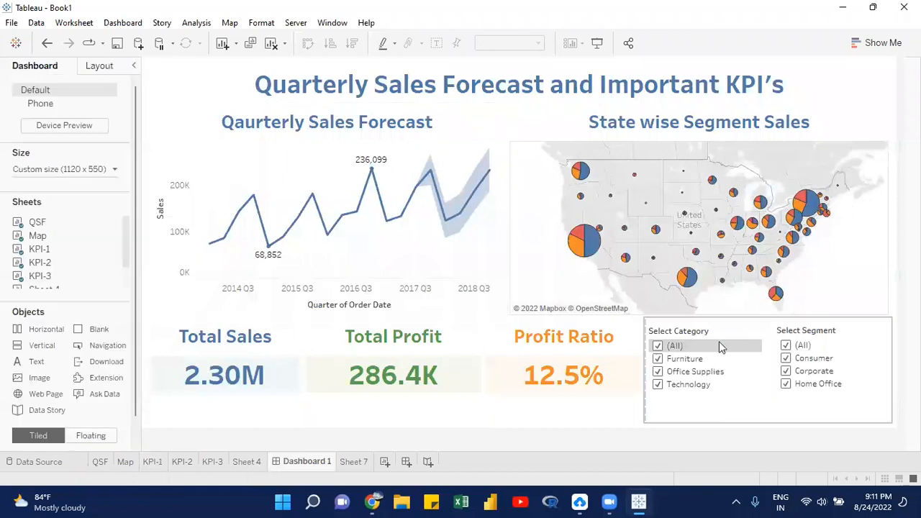
Step: Check how the dashboard responds to the Category filter with Furniture, Office Supplies and Technology selected one at a time
{"action": "left_click", "coordinate": [658, 346]}
{"action": "left_click", "coordinate": [658, 358]}
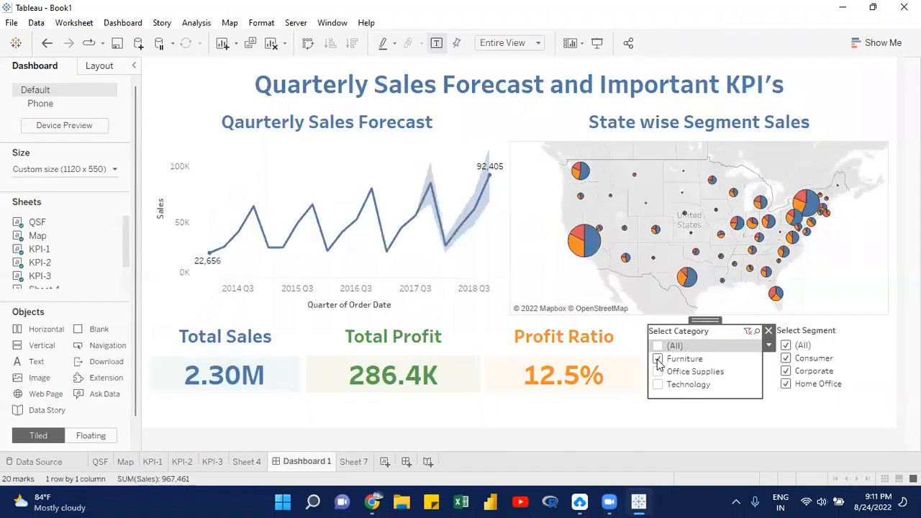
{"action": "left_click", "coordinate": [659, 372]}
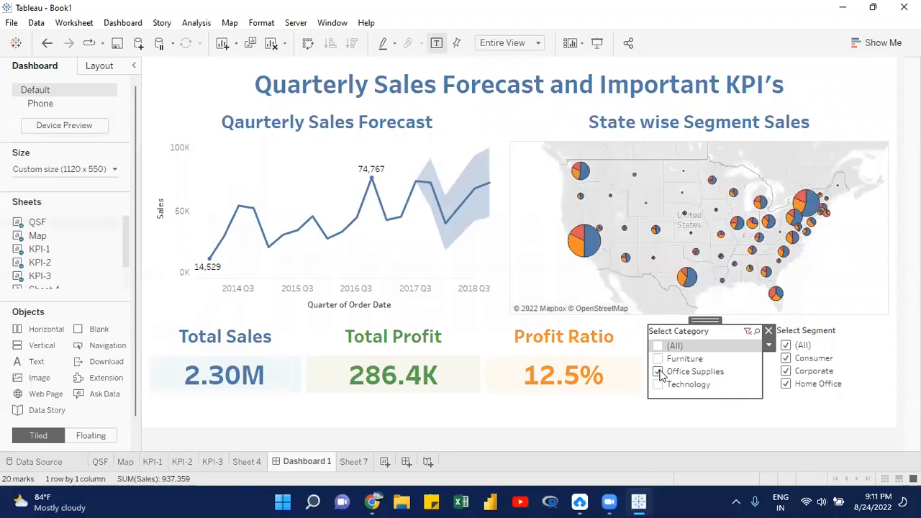
{"action": "left_click", "coordinate": [658, 384]}
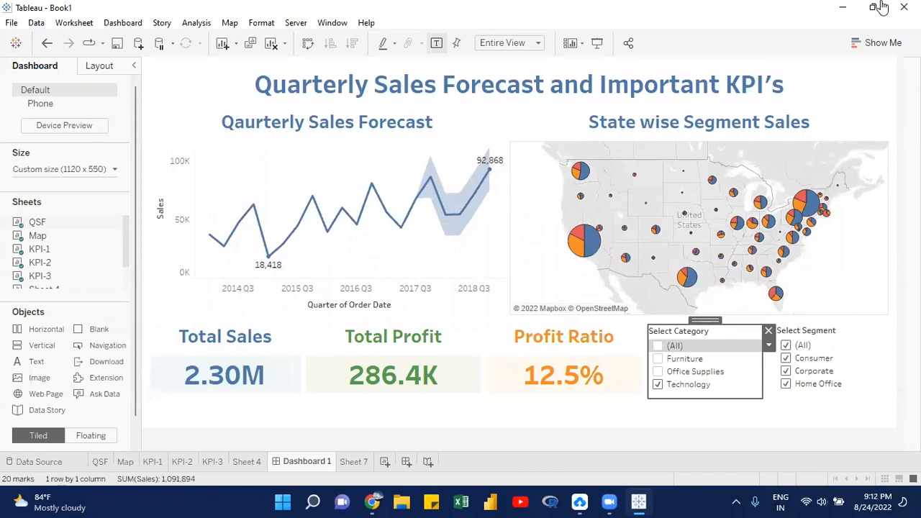
{"action": "left_click", "coordinate": [882, 7]}
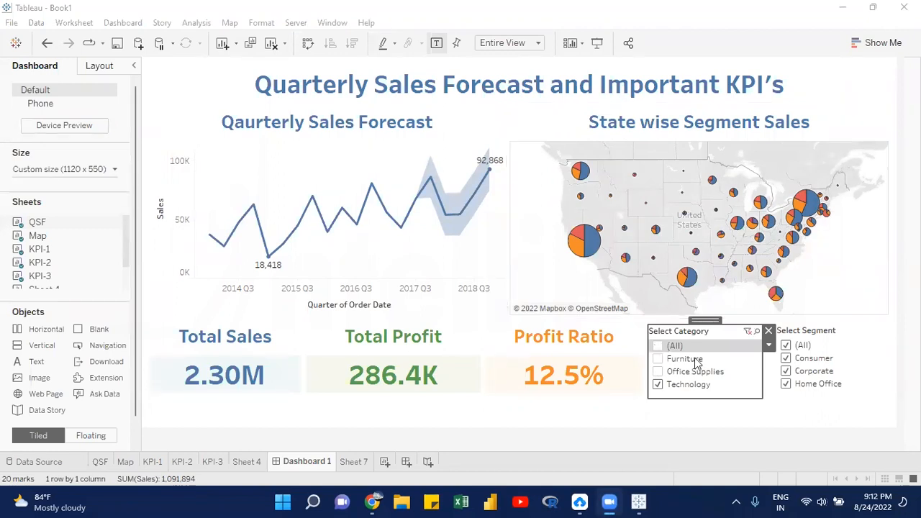
Step: Check how the dashboard responds to the Segment filter with Consumer alone, and reselect all segments
{"action": "left_click", "coordinate": [787, 346]}
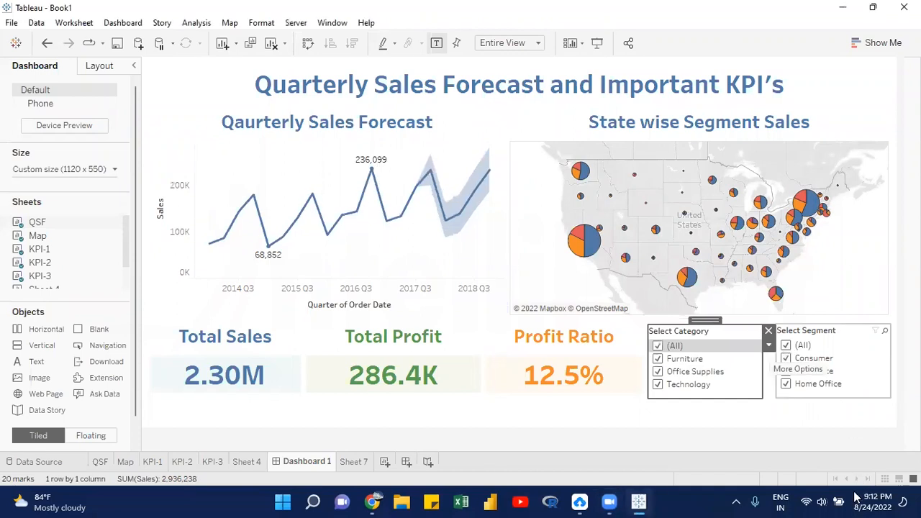
{"action": "left_click", "coordinate": [787, 358]}
{"action": "left_click", "coordinate": [786, 372]}
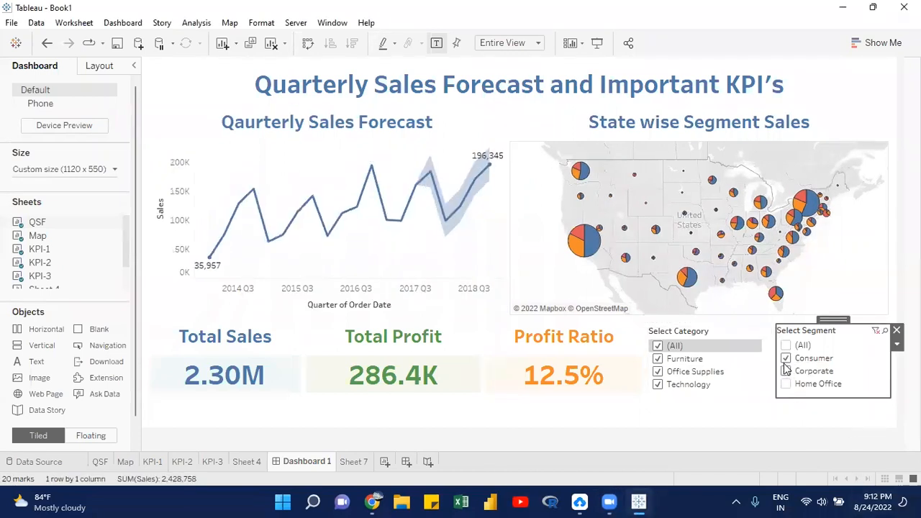
{"action": "left_click", "coordinate": [786, 358]}
{"action": "left_click", "coordinate": [787, 371]}
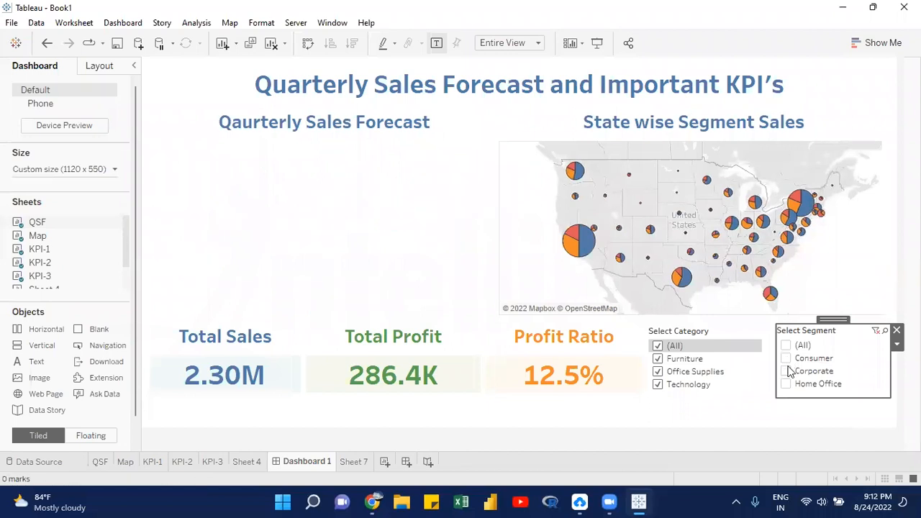
{"action": "left_click", "coordinate": [786, 346]}
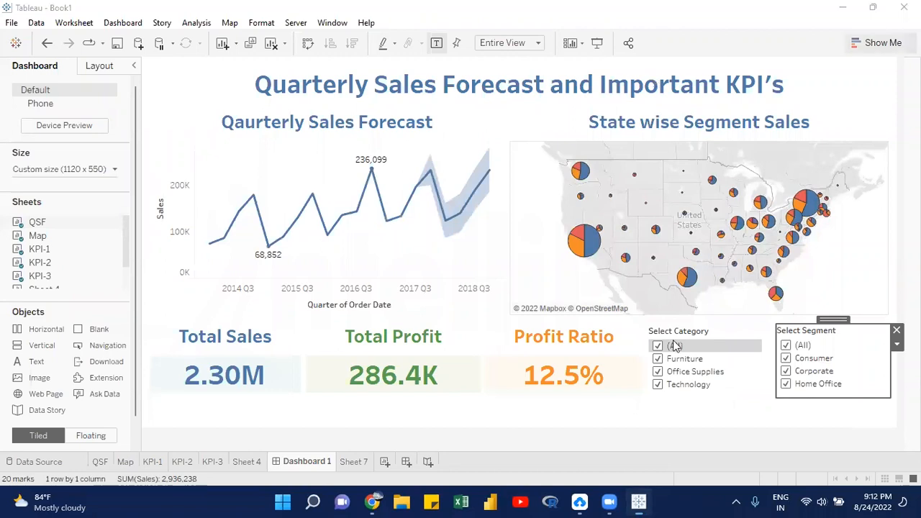
Step: Apply the dashboard's Category filter to all worksheets using this data source
{"action": "left_click", "coordinate": [760, 385]}
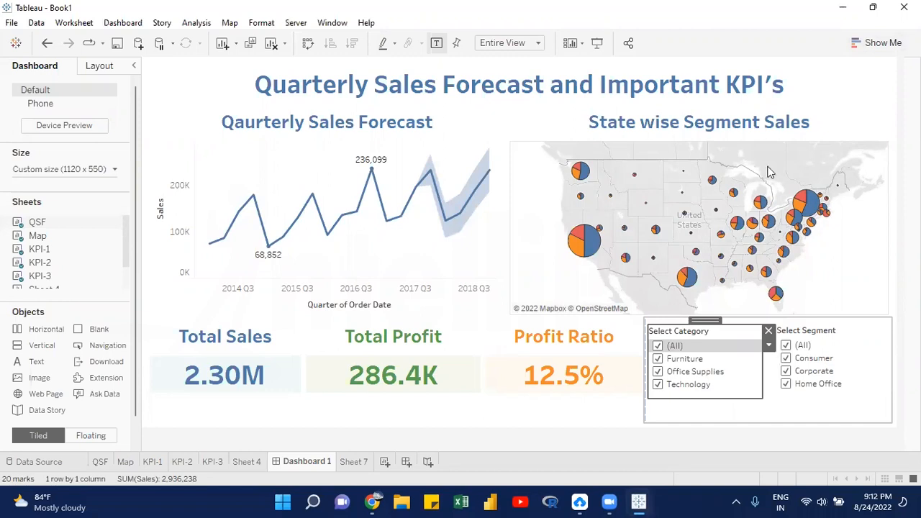
{"action": "left_click", "coordinate": [768, 346]}
{"action": "mouse_move", "coordinate": [811, 149]}
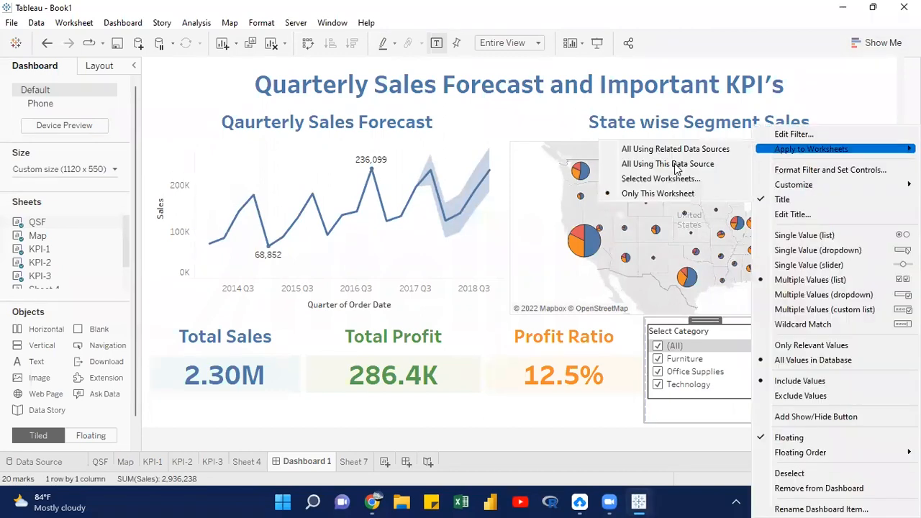
{"action": "left_click", "coordinate": [675, 164]}
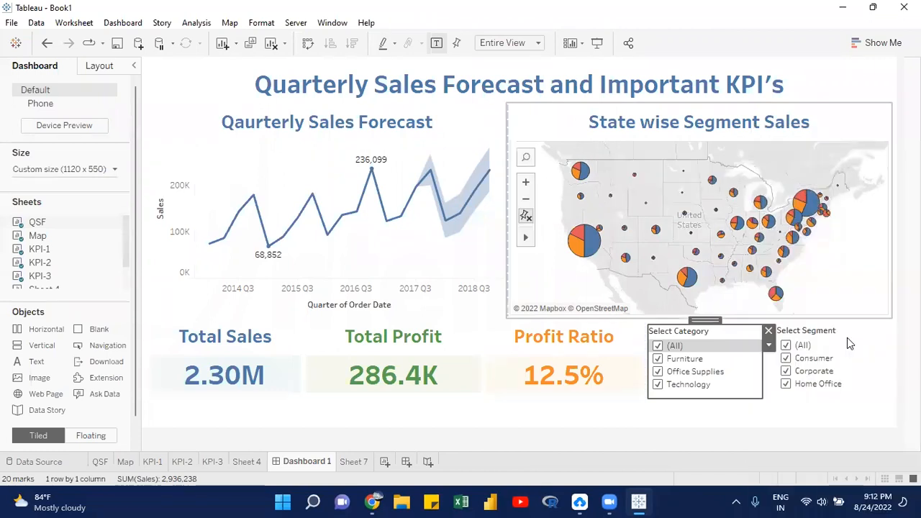
Step: Apply the dashboard's Segment filter to all worksheets using this data source
{"action": "left_click", "coordinate": [836, 345]}
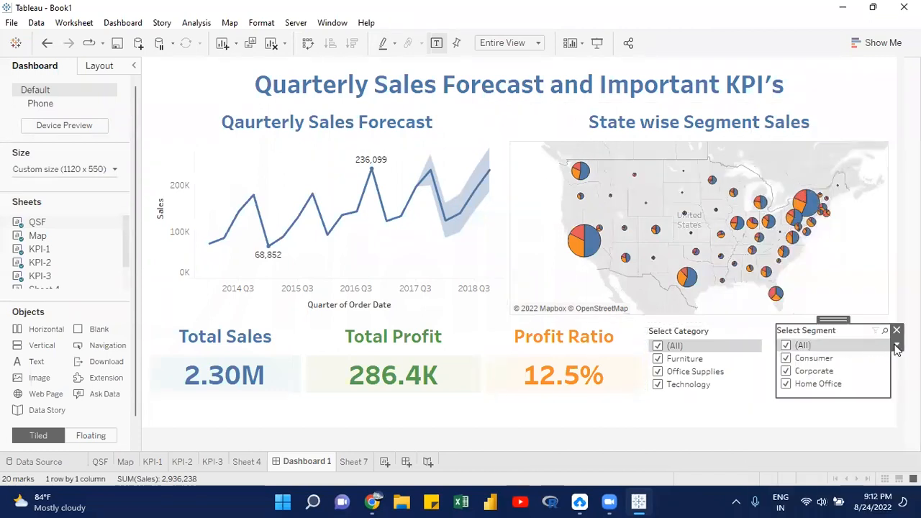
{"action": "left_click", "coordinate": [896, 349]}
{"action": "mouse_move", "coordinate": [811, 149]}
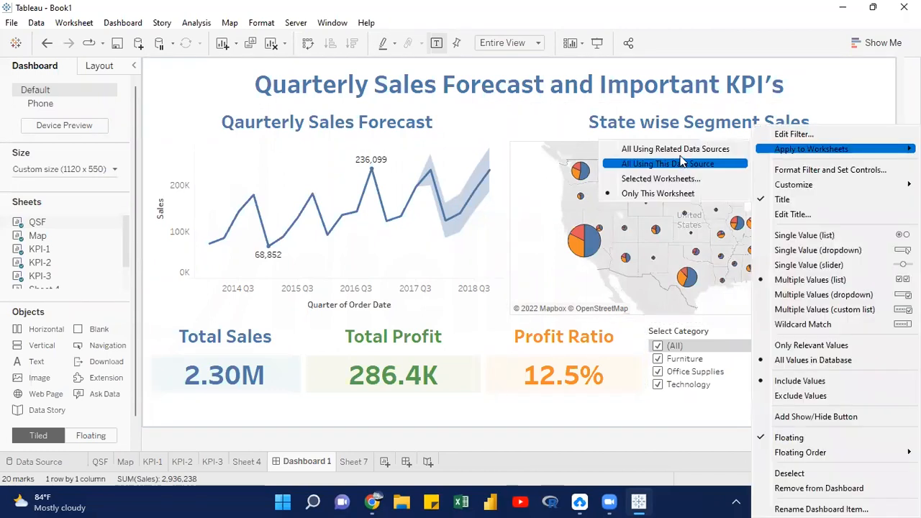
{"action": "left_click", "coordinate": [680, 164]}
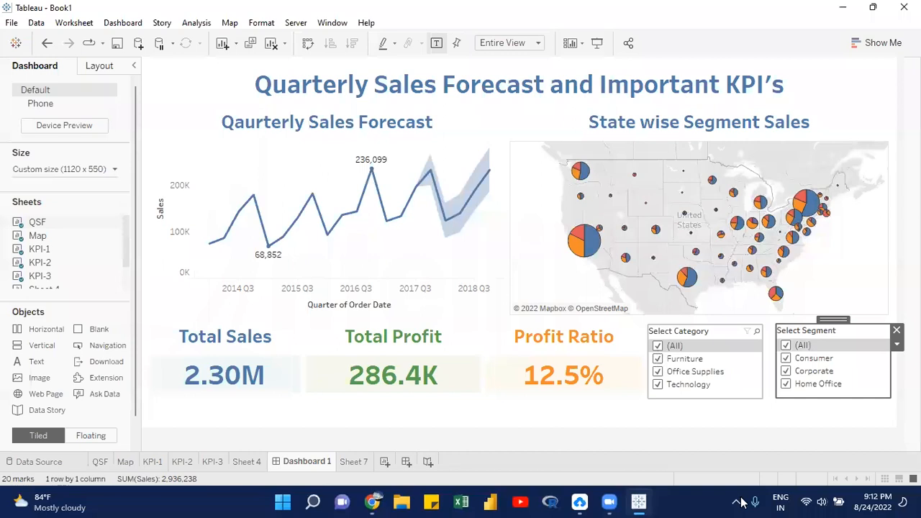
Step: Examine the KPIs, map and forecast with Furniture, Office Supplies and Technology filtered in turn, and reselect all categories
{"action": "left_click", "coordinate": [657, 346]}
{"action": "left_click", "coordinate": [657, 358]}
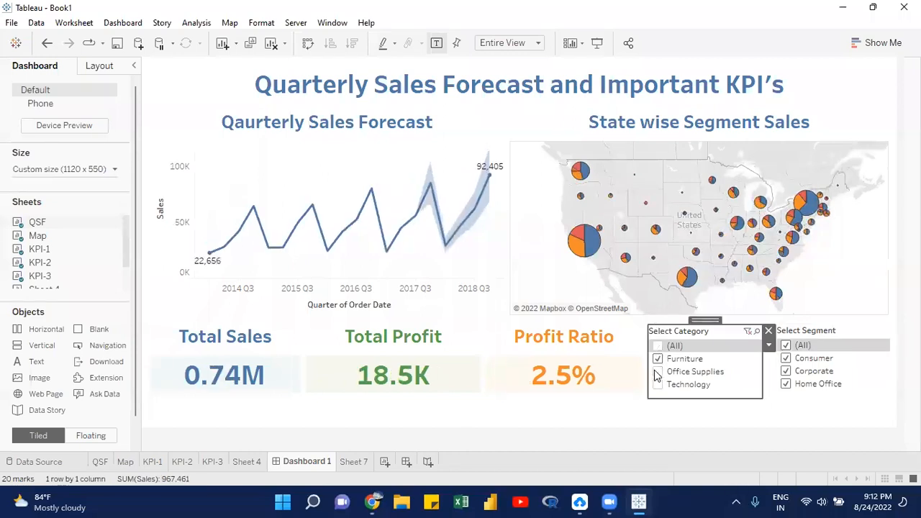
{"action": "left_click", "coordinate": [658, 371]}
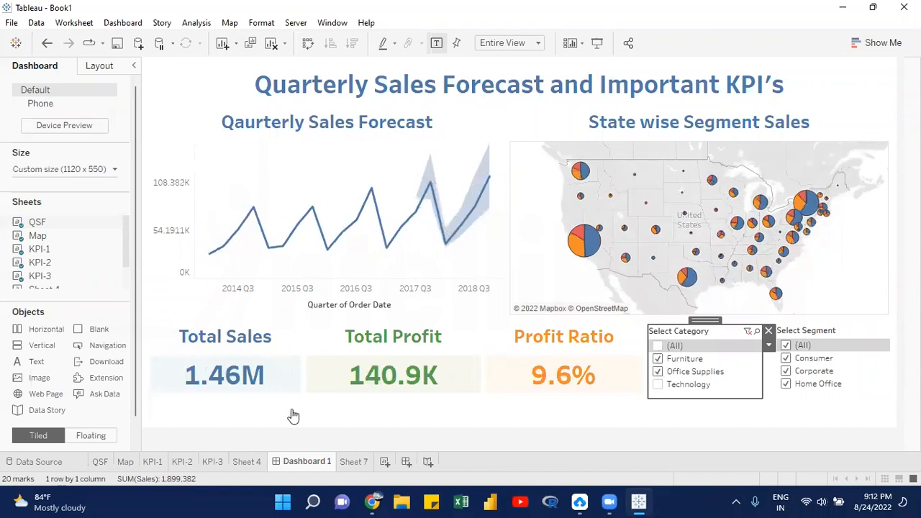
{"action": "left_click", "coordinate": [657, 358]}
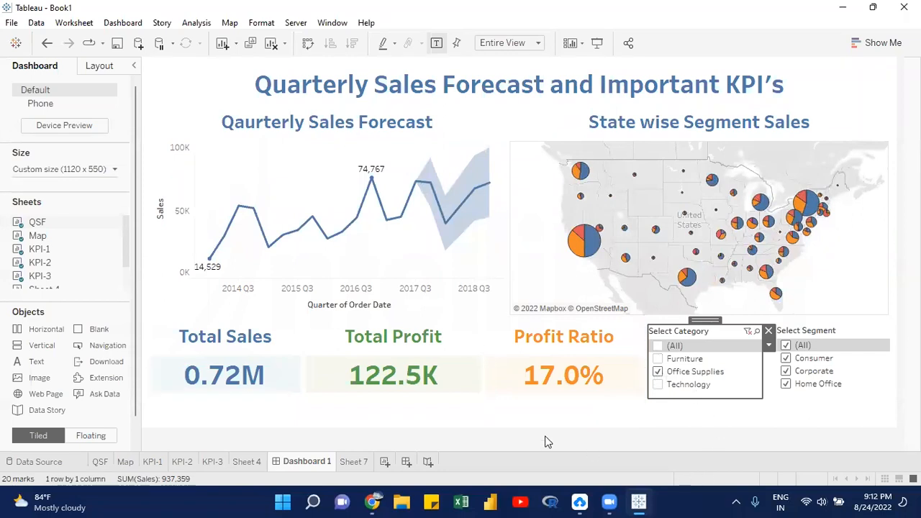
{"action": "left_click", "coordinate": [720, 384]}
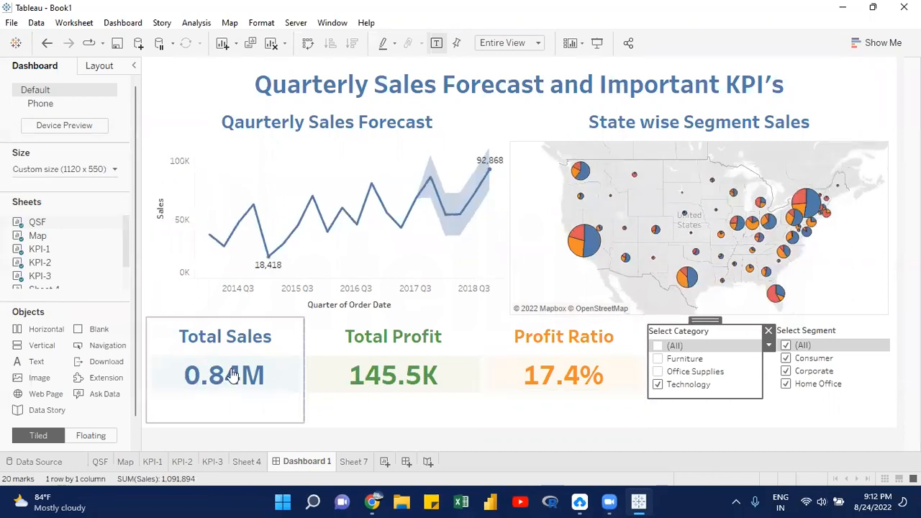
{"action": "mouse_move", "coordinate": [221, 379]}
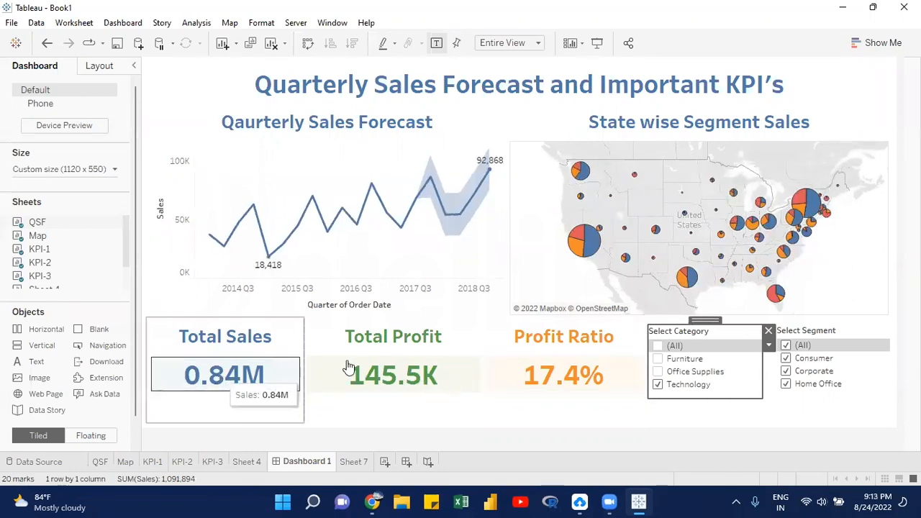
{"action": "mouse_move", "coordinate": [498, 377]}
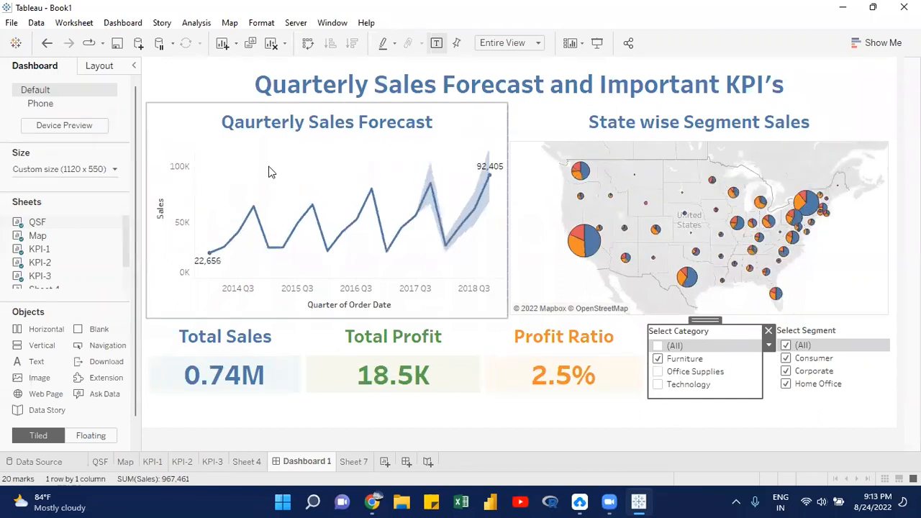
{"action": "left_click", "coordinate": [658, 358]}
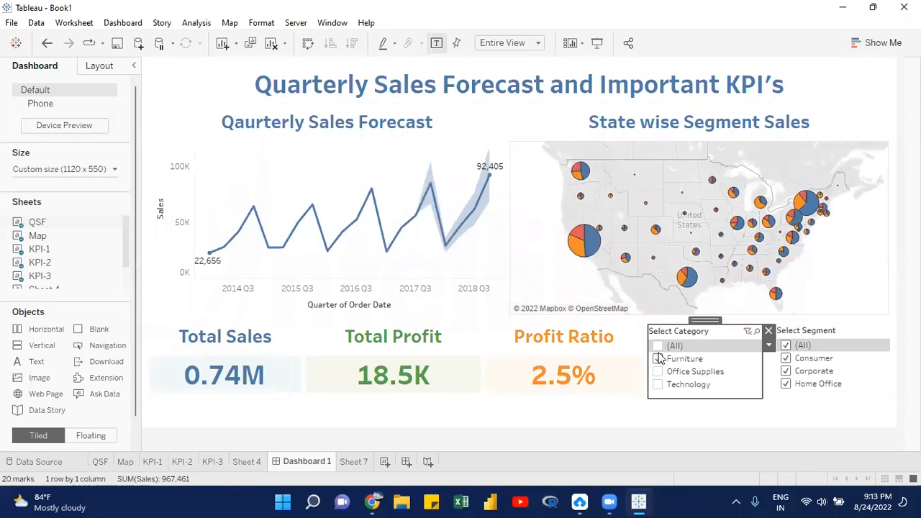
{"action": "left_click", "coordinate": [658, 372]}
{"action": "left_click", "coordinate": [658, 384]}
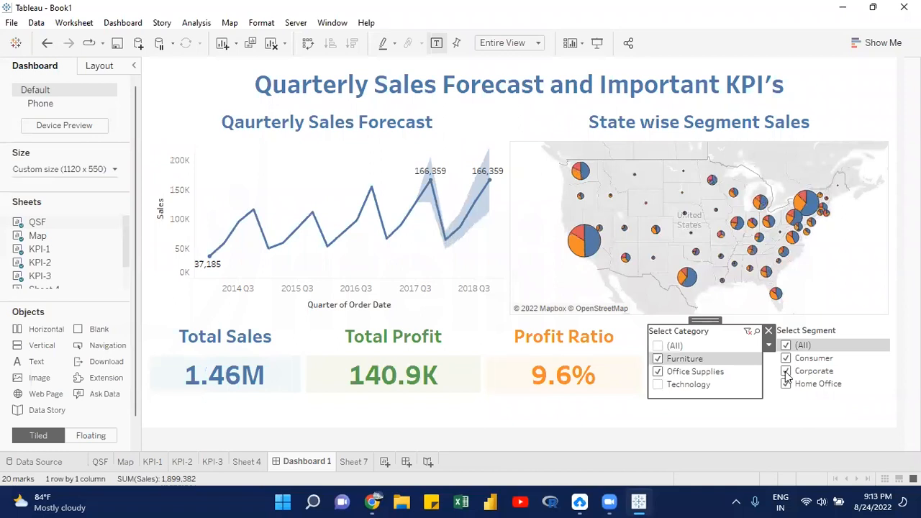
Step: Filter the whole dashboard to the Home Office segment only
{"action": "left_click", "coordinate": [785, 346]}
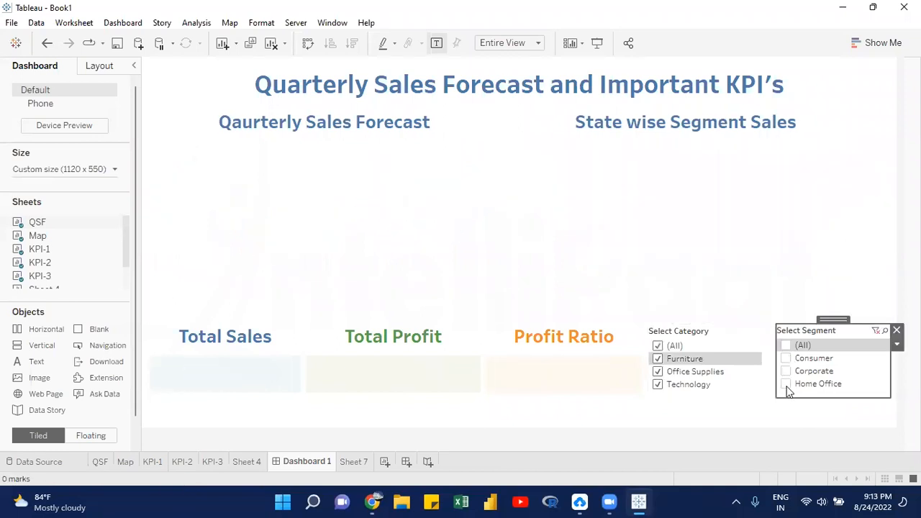
{"action": "left_click", "coordinate": [786, 359]}
{"action": "left_click", "coordinate": [785, 371]}
{"action": "left_click", "coordinate": [785, 384]}
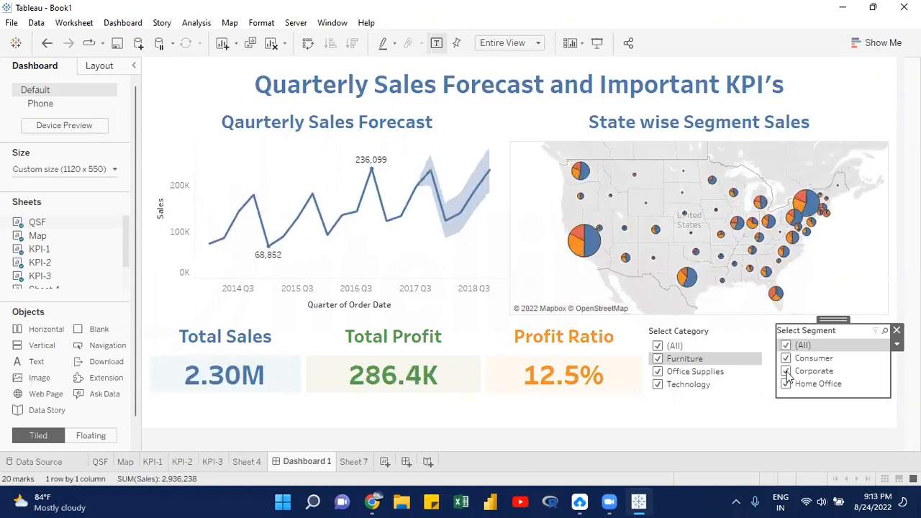
{"action": "left_click", "coordinate": [786, 358]}
{"action": "left_click", "coordinate": [786, 371]}
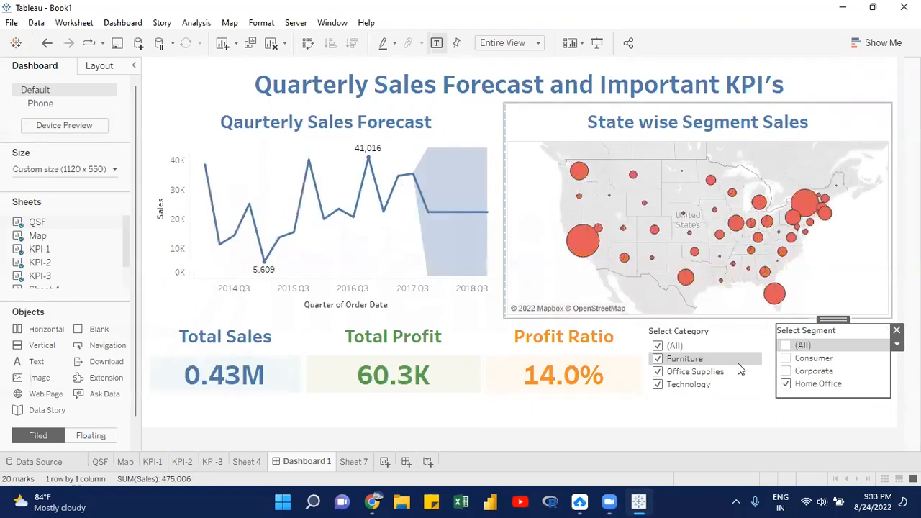
Step: Examine the KPIs, map and forecast with only the Corporate segment filtered, and reselect all segments
{"action": "left_click", "coordinate": [786, 359]}
{"action": "left_click", "coordinate": [786, 358]}
{"action": "left_click", "coordinate": [785, 382]}
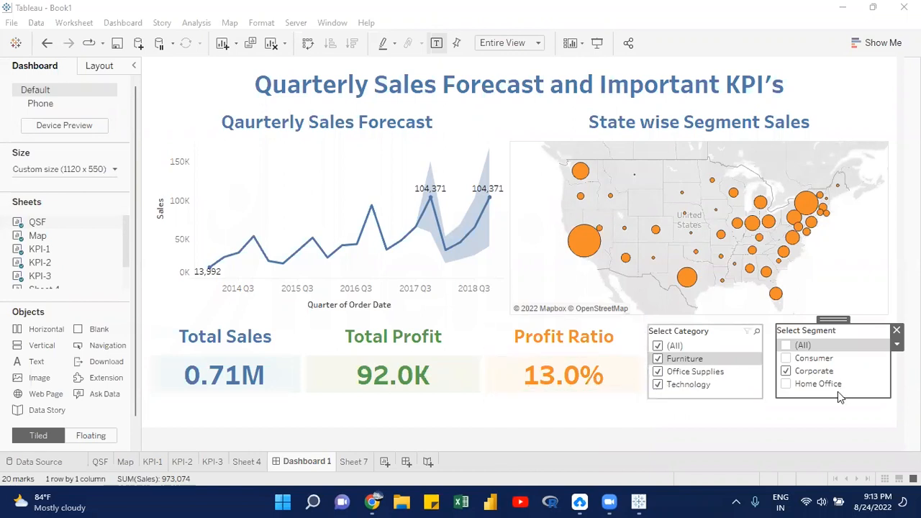
{"action": "left_click", "coordinate": [656, 371]}
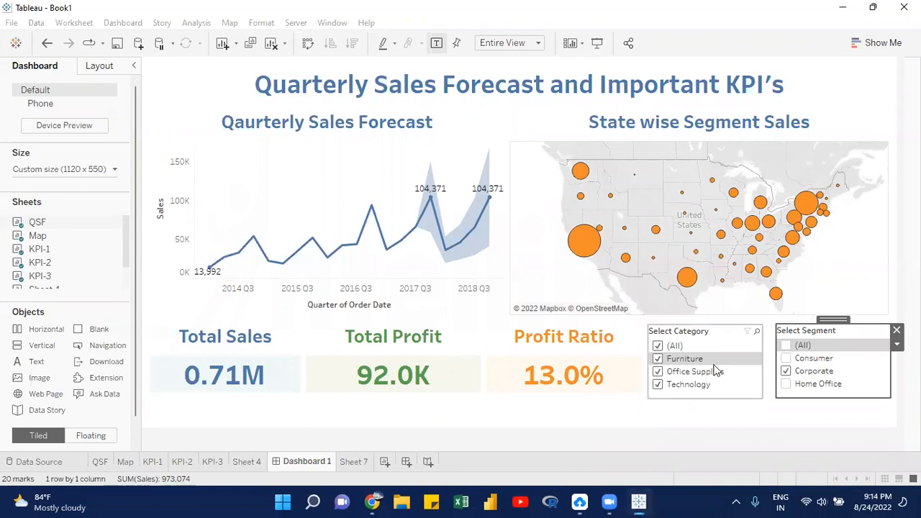
{"action": "left_click", "coordinate": [687, 358]}
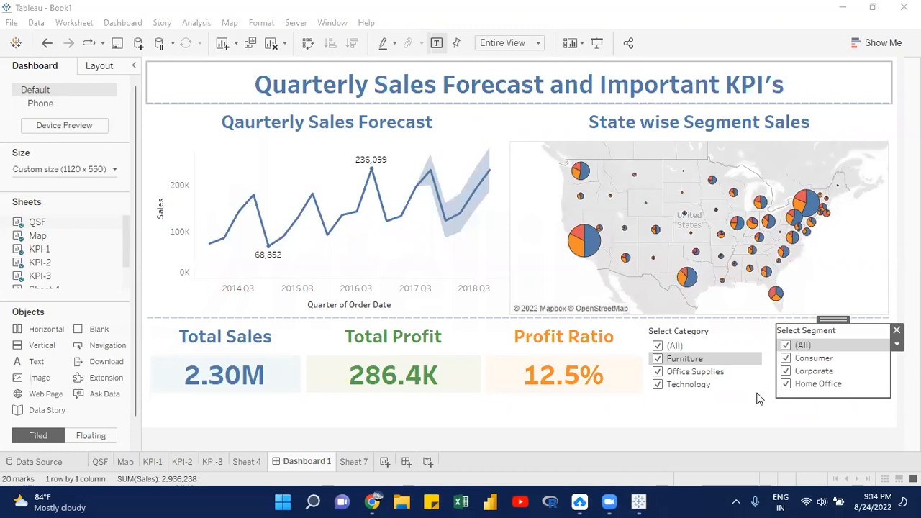
Step: Examine the dashboard in presentation mode, excluding Furniture and testing the Category filter, and reselect all categories
{"action": "key", "text": "super+Down"}
{"action": "key", "text": "F7"}
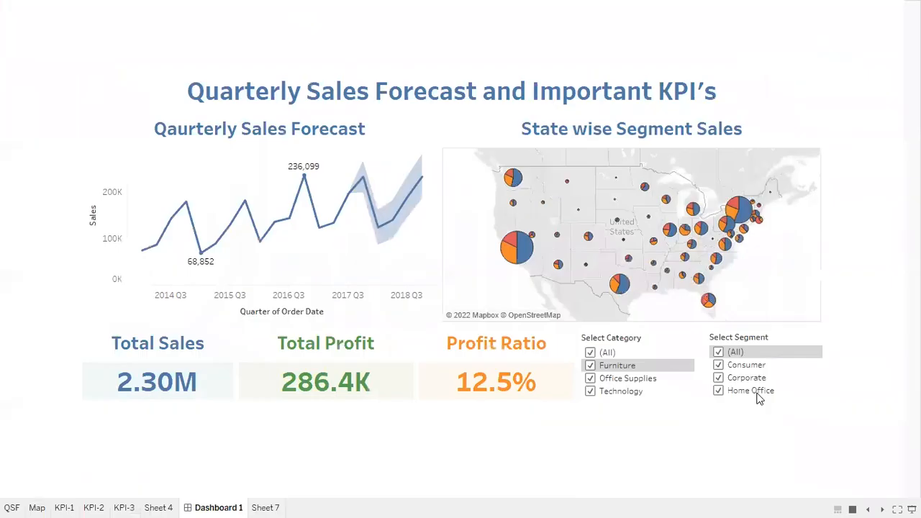
{"action": "left_click", "coordinate": [589, 366]}
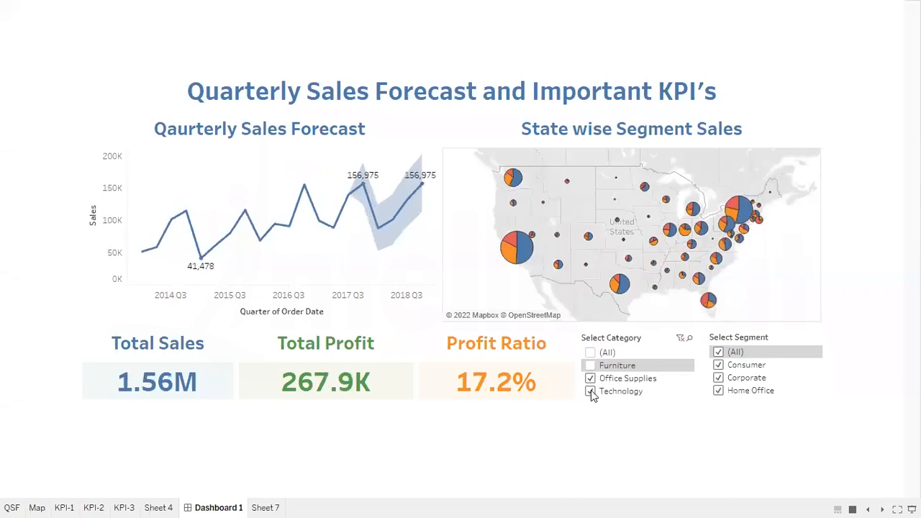
{"action": "left_click", "coordinate": [590, 391]}
{"action": "left_click", "coordinate": [590, 379]}
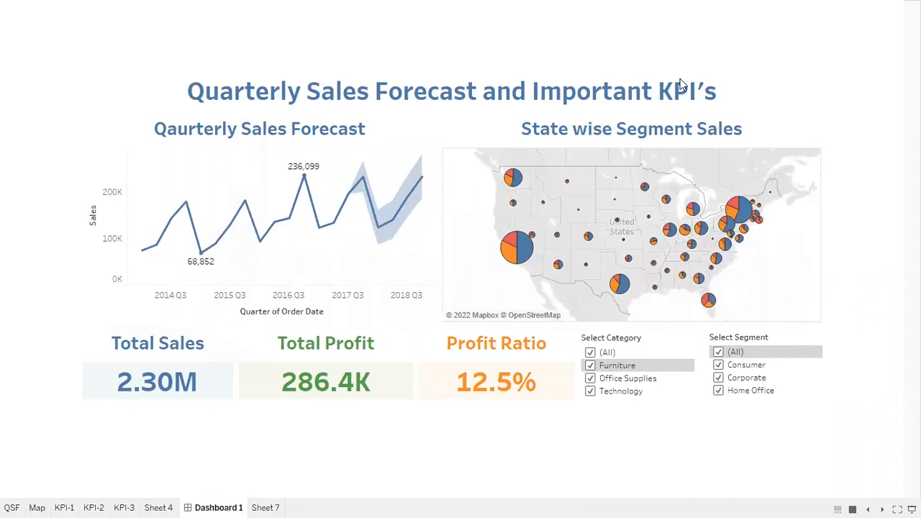
{"action": "key", "text": "Escape"}
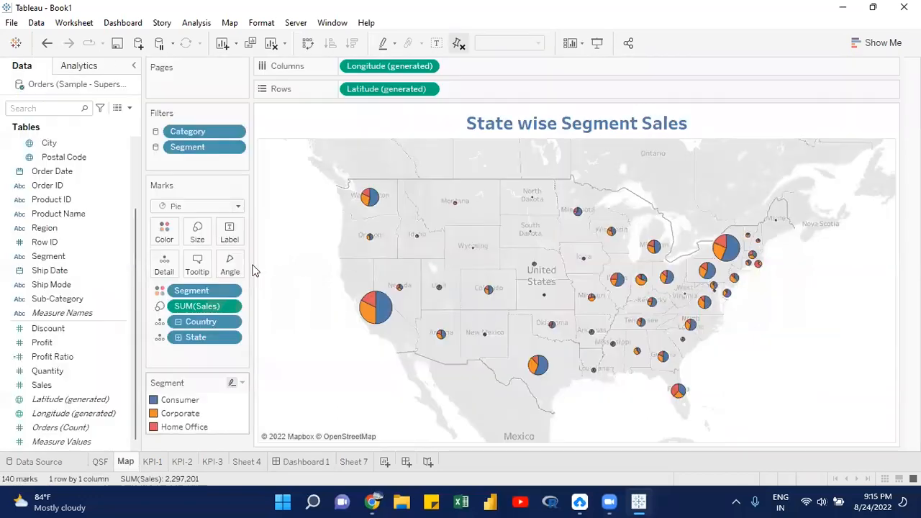
Step: Slightly reduce the size of the pie marks on the Map sheet and check them on the dashboard
{"action": "left_click", "coordinate": [197, 231]}
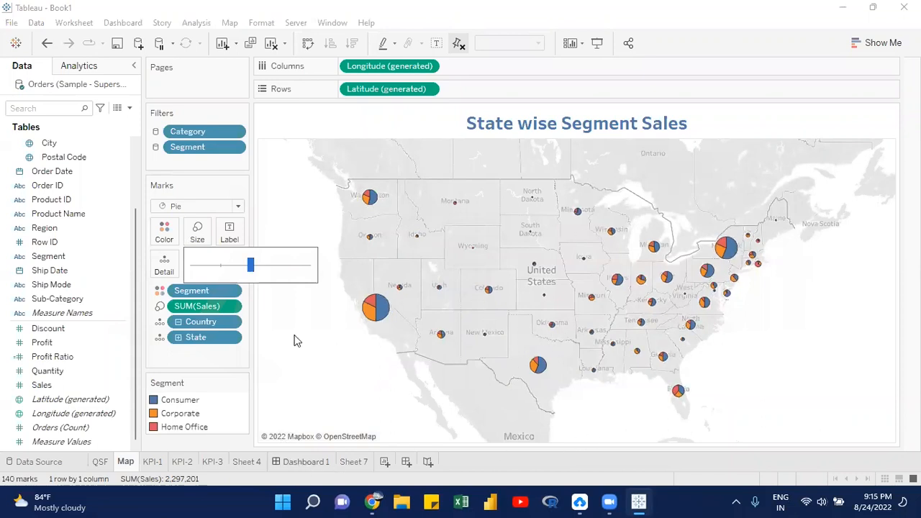
{"action": "left_click", "coordinate": [302, 461]}
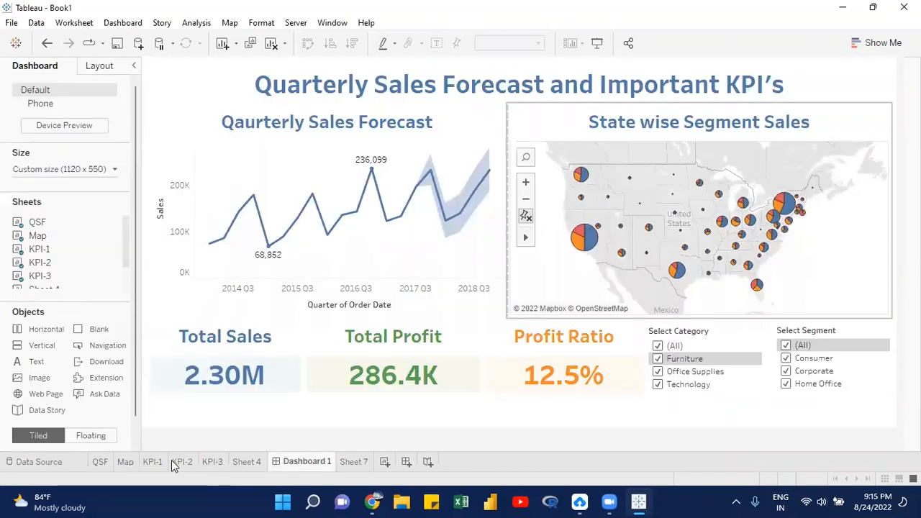
{"action": "left_click", "coordinate": [125, 461]}
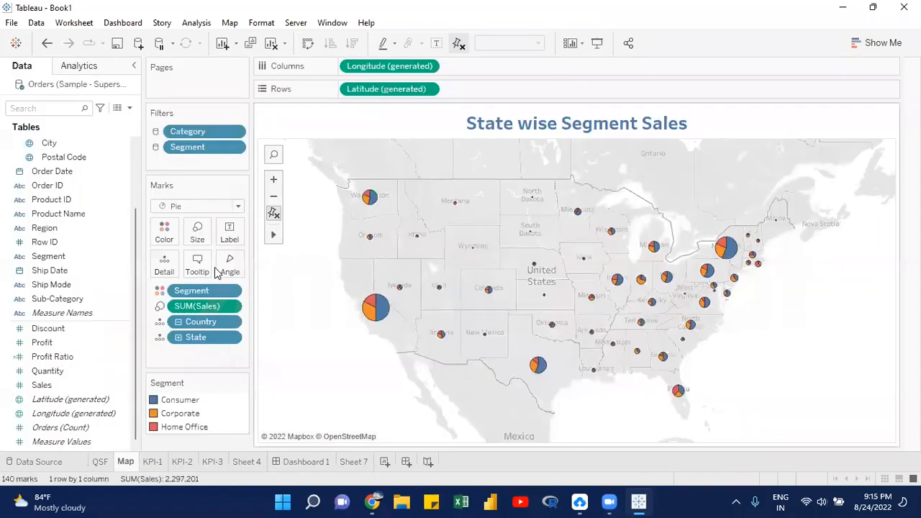
Step: Show mark labels on the Map sheet's pies at font size 7 and check them on the dashboard
{"action": "left_click", "coordinate": [230, 233]}
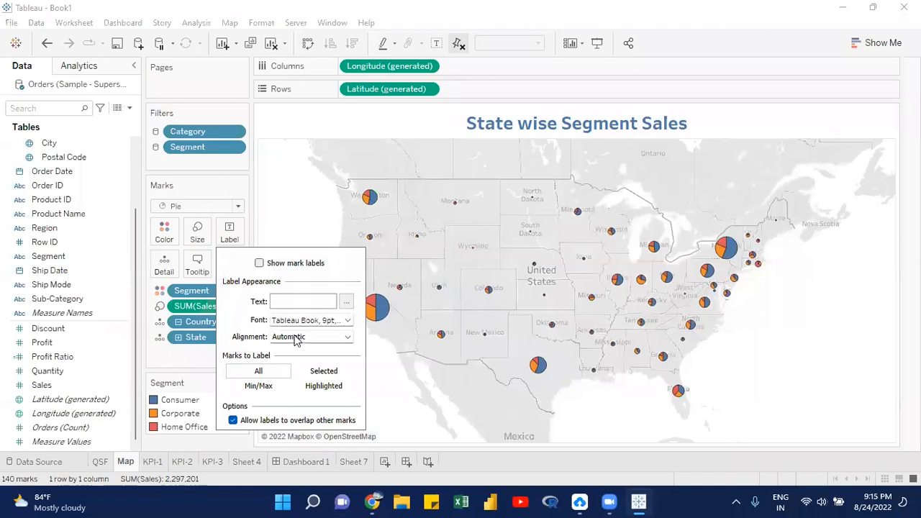
{"action": "left_click", "coordinate": [309, 320]}
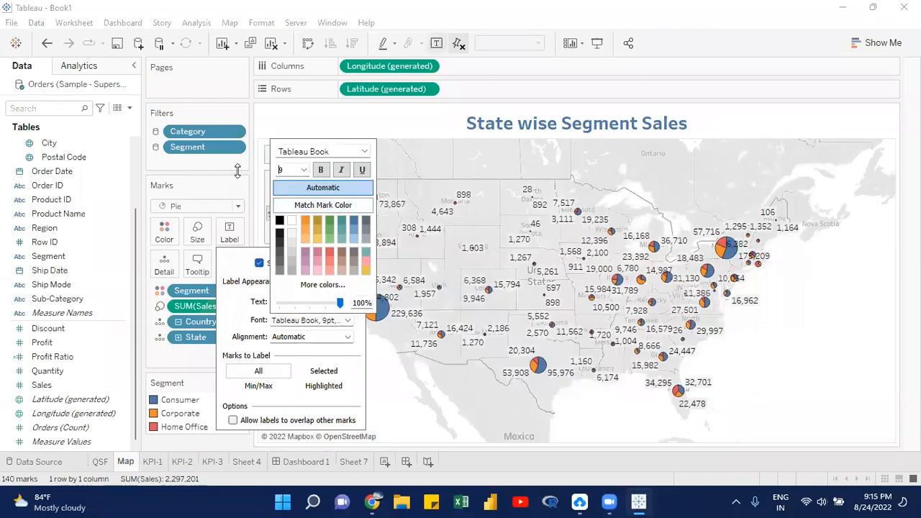
{"action": "key", "text": "BackSpace"}
{"action": "type", "text": "7"}
{"action": "key", "text": "Return"}
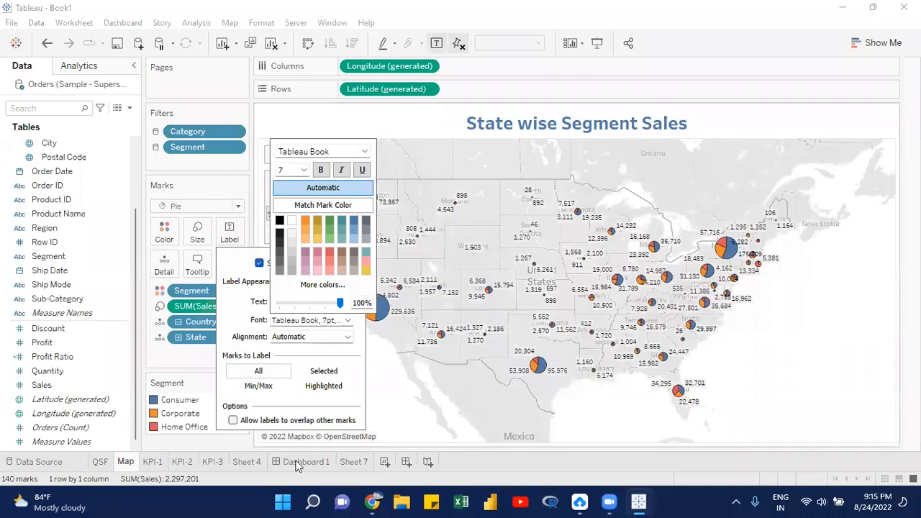
{"action": "left_click", "coordinate": [767, 209]}
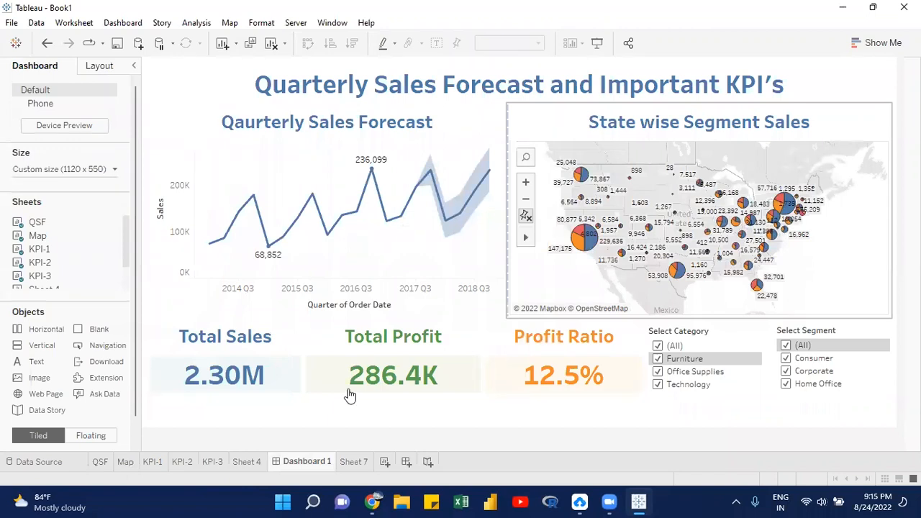
Step: Limit the map's mark labels to selected marks and test this on the dashboard's California and Washington pies
{"action": "left_click", "coordinate": [223, 427]}
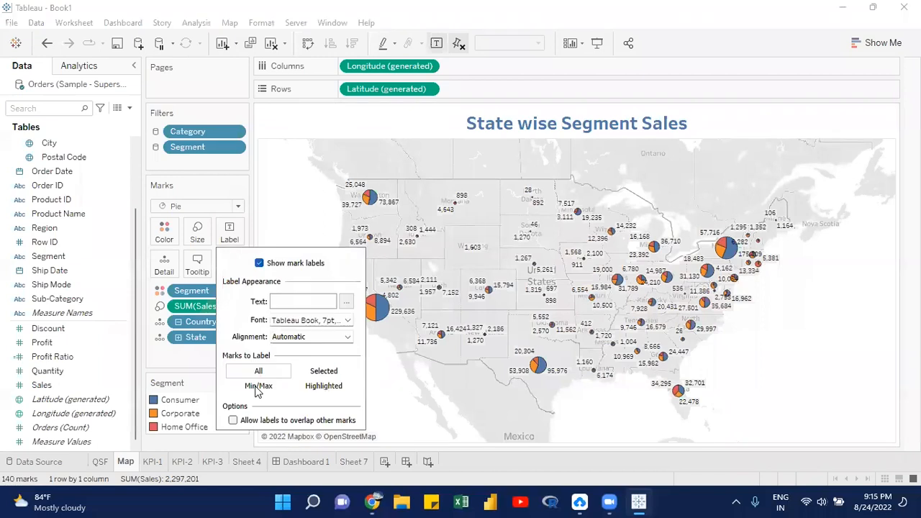
{"action": "left_click", "coordinate": [256, 389]}
{"action": "left_click", "coordinate": [325, 390]}
{"action": "left_click", "coordinate": [316, 375]}
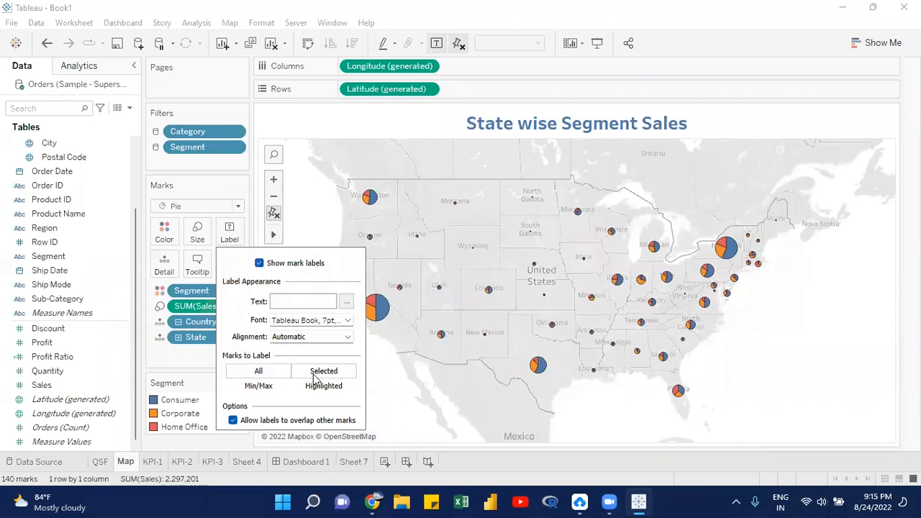
{"action": "left_click", "coordinate": [259, 386]}
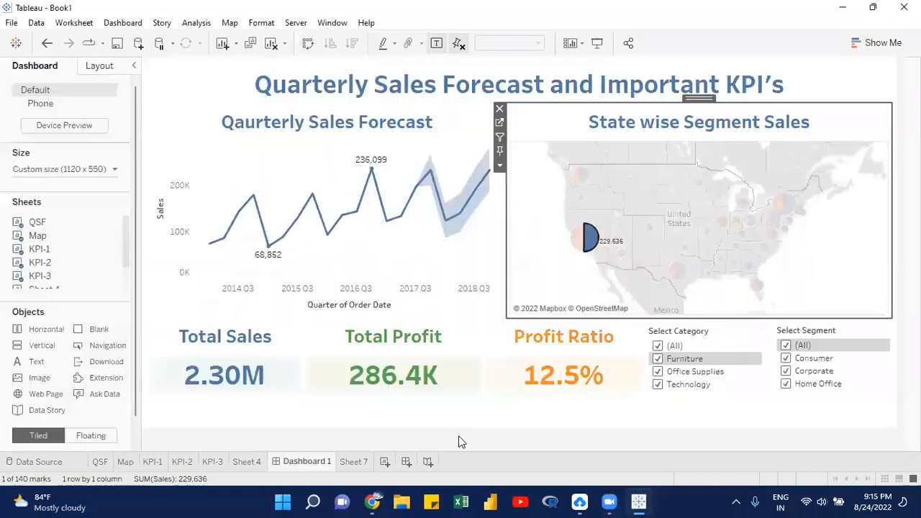
{"action": "left_click", "coordinate": [579, 241]}
{"action": "left_click", "coordinate": [584, 175]}
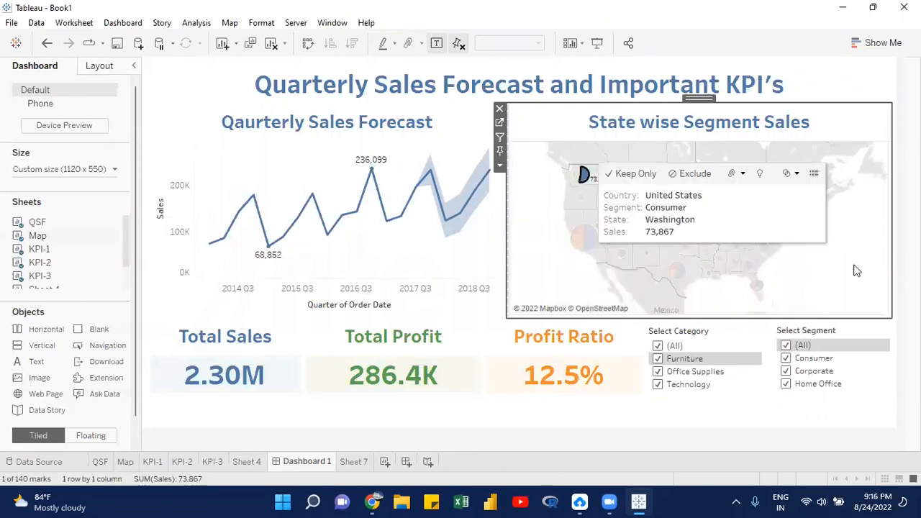
{"action": "left_click", "coordinate": [840, 217]}
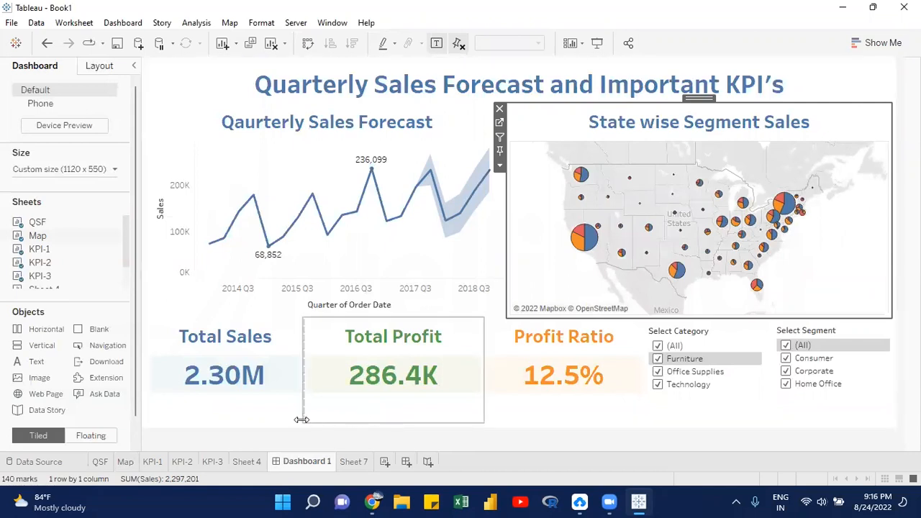
Step: Make the dashboard's main title area slightly taller and set the QSF sheet's title font size to 18
{"action": "left_click", "coordinate": [475, 107]}
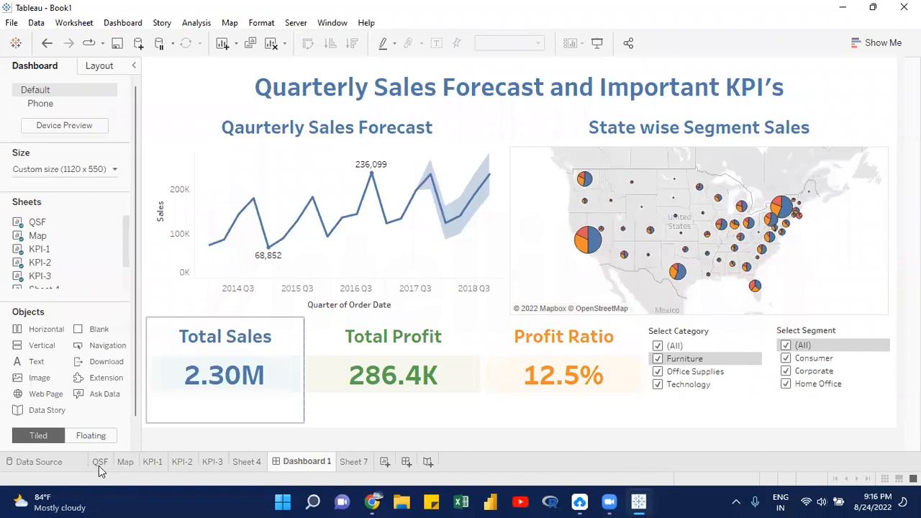
{"action": "double_click", "coordinate": [536, 130]}
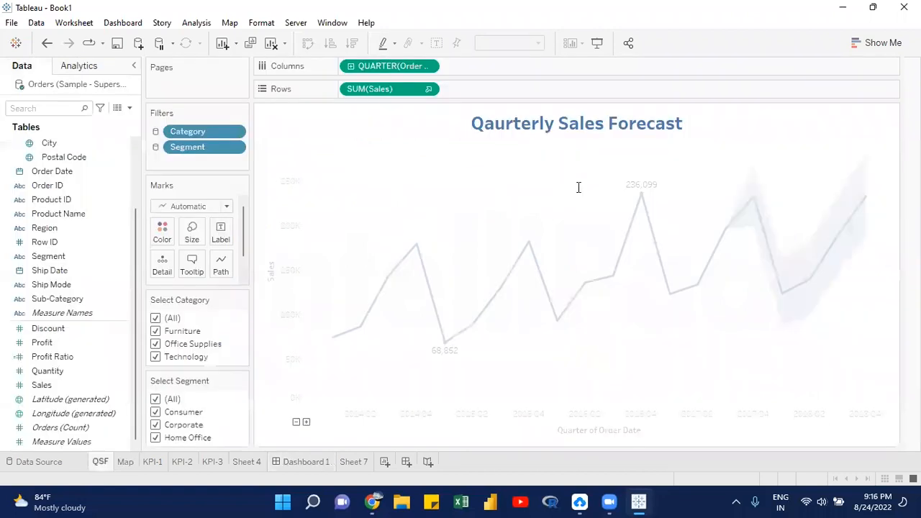
{"action": "left_click_drag", "start_coordinate": [577, 189], "coordinate": [355, 184]}
{"action": "left_click", "coordinate": [400, 166]}
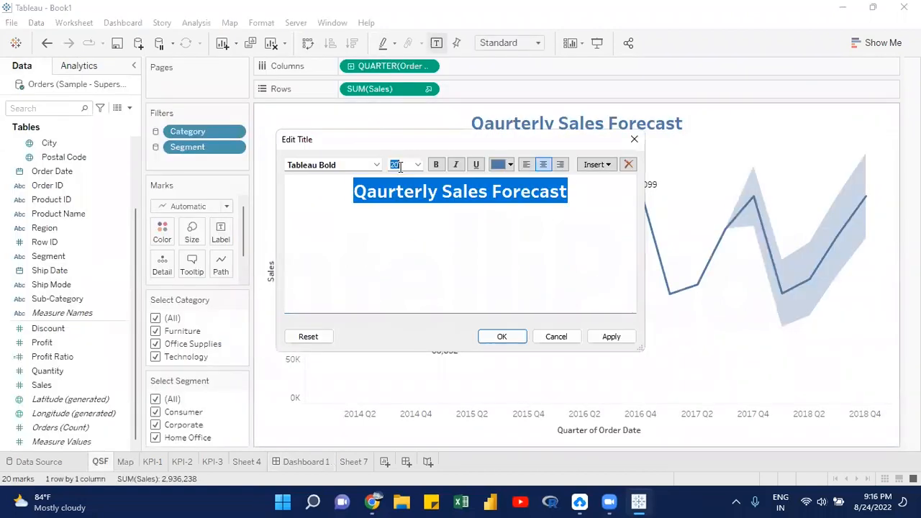
{"action": "type", "text": "18"}
{"action": "key", "text": "Return"}
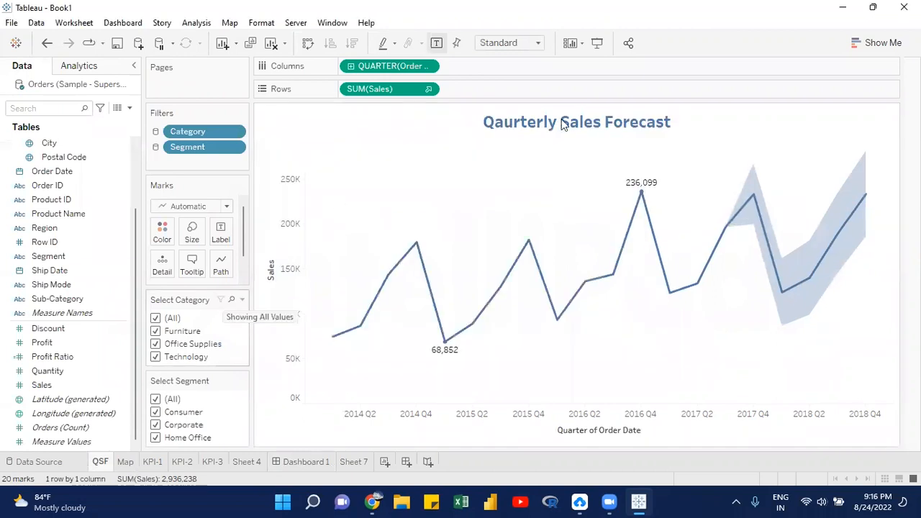
Step: Set the Map sheet's title font size to 18
{"action": "left_click", "coordinate": [125, 461]}
{"action": "double_click", "coordinate": [563, 124]}
{"action": "left_click_drag", "start_coordinate": [599, 189], "coordinate": [280, 189]}
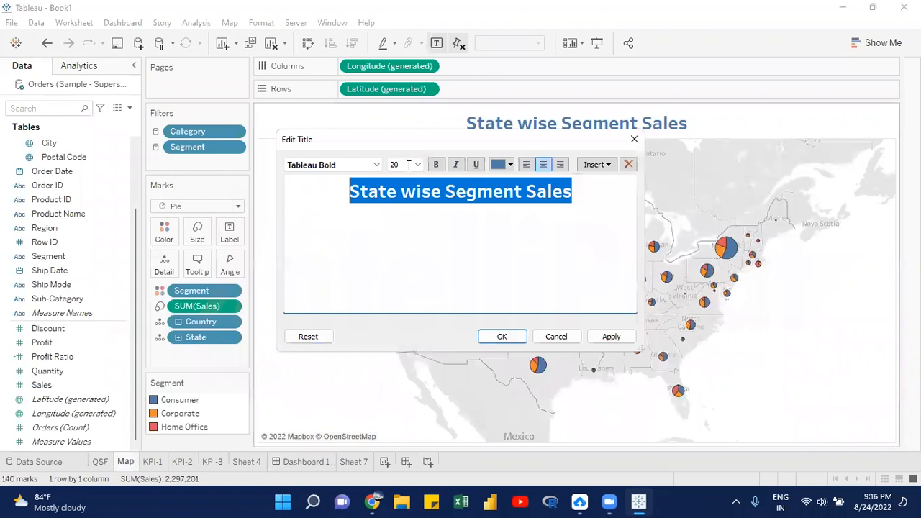
{"action": "double_click", "coordinate": [408, 165]}
{"action": "type", "text": "18"}
{"action": "key", "text": "Return"}
Step: Apply light grey shading to the titles of the forecast and state map on Dashboard 1
{"action": "left_click", "coordinate": [307, 461]}
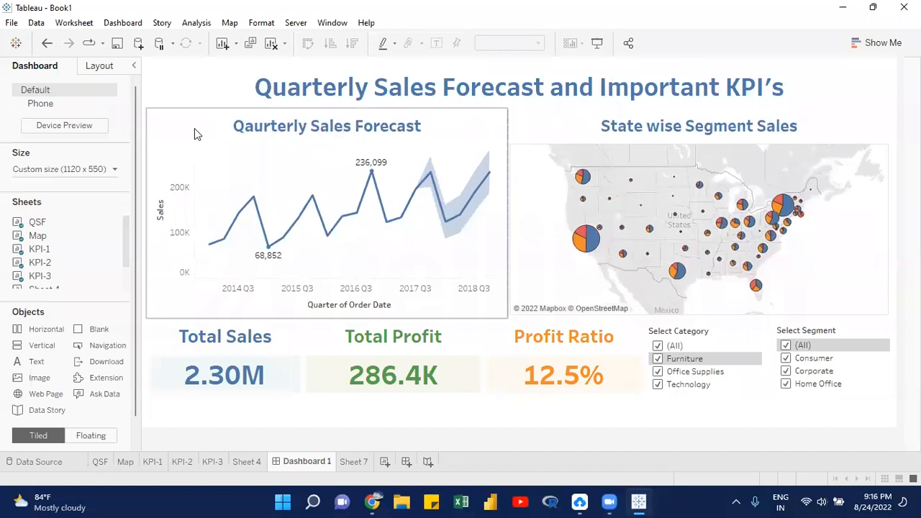
{"action": "left_click", "coordinate": [213, 127]}
{"action": "right_click", "coordinate": [213, 127]}
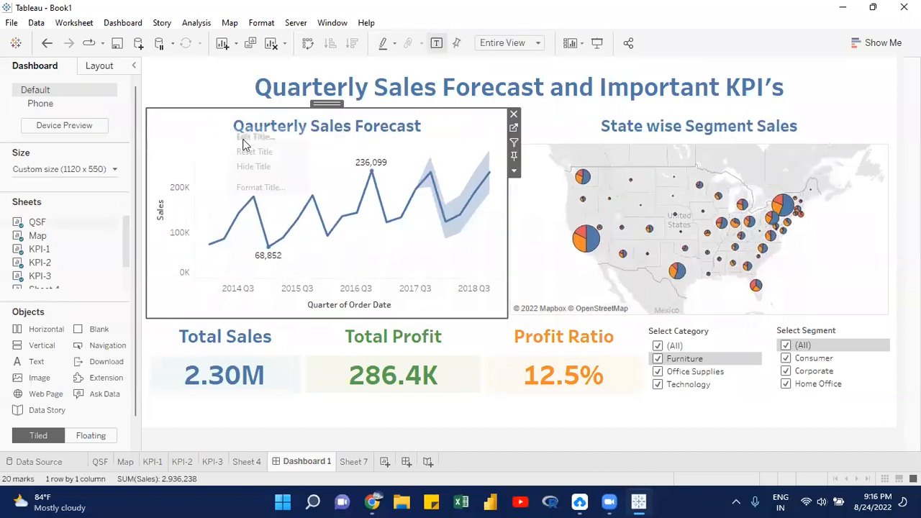
{"action": "left_click", "coordinate": [248, 146]}
{"action": "left_click", "coordinate": [81, 109]}
{"action": "left_click", "coordinate": [825, 129]}
{"action": "right_click", "coordinate": [825, 129]}
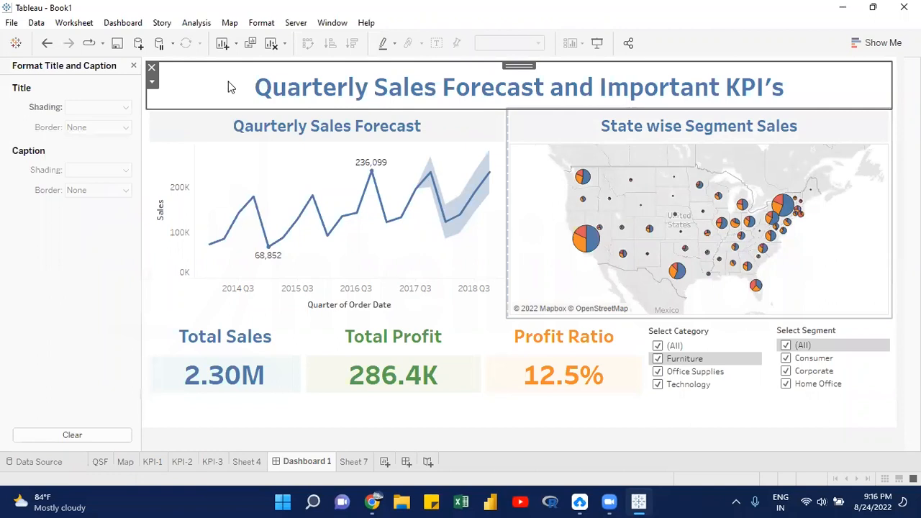
{"action": "right_click", "coordinate": [242, 81]}
{"action": "left_click", "coordinate": [270, 90]}
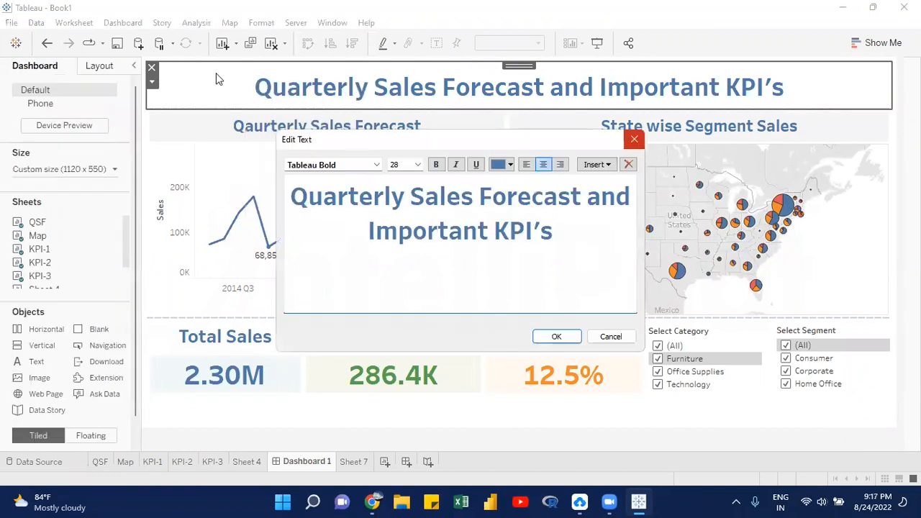
{"action": "key", "text": "Escape"}
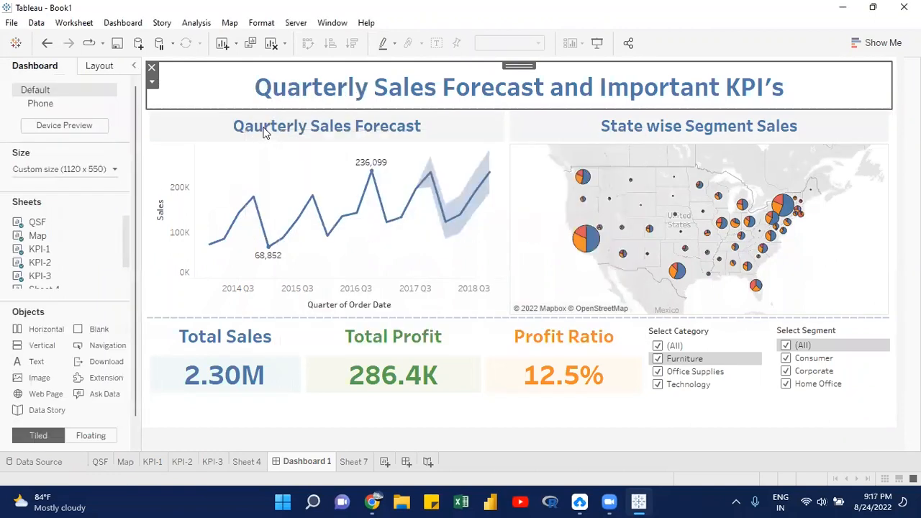
{"action": "right_click", "coordinate": [218, 75]}
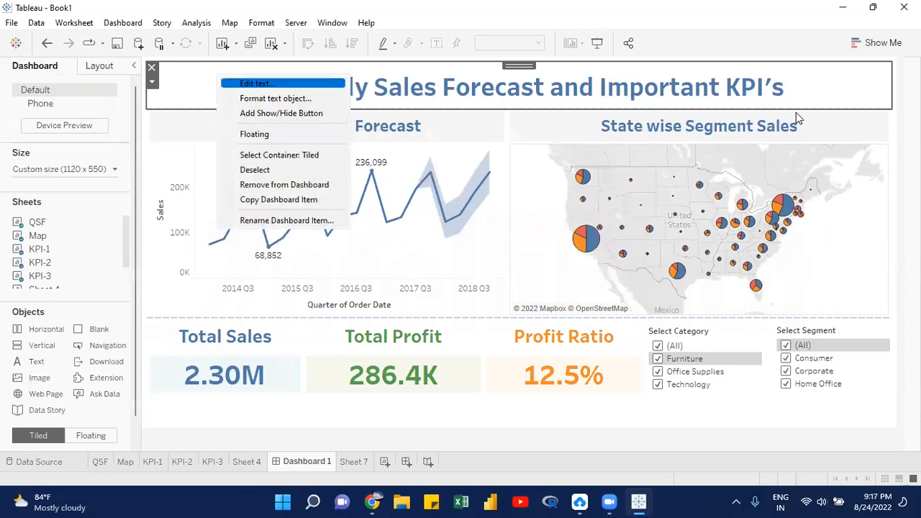
{"action": "left_click", "coordinate": [799, 88]}
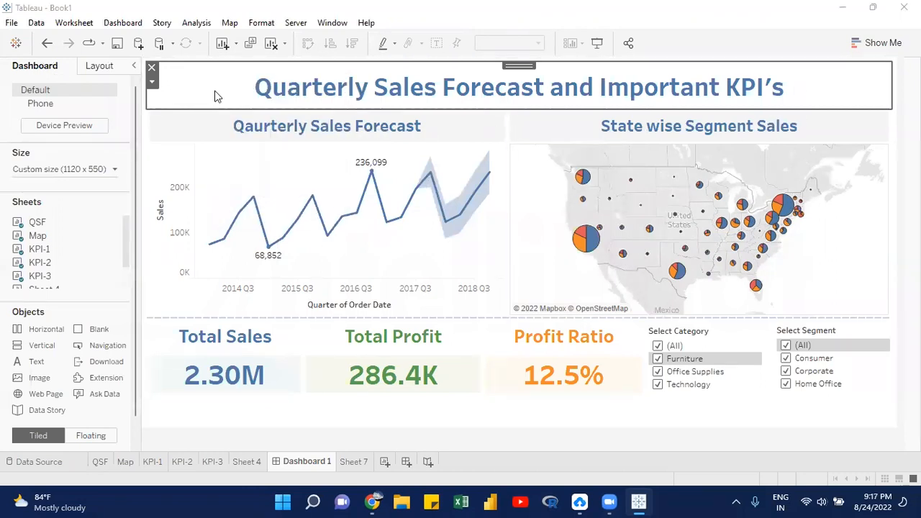
{"action": "double_click", "coordinate": [214, 94]}
{"action": "key", "text": "Escape"}
{"action": "right_click", "coordinate": [199, 88]}
{"action": "left_click", "coordinate": [93, 110]}
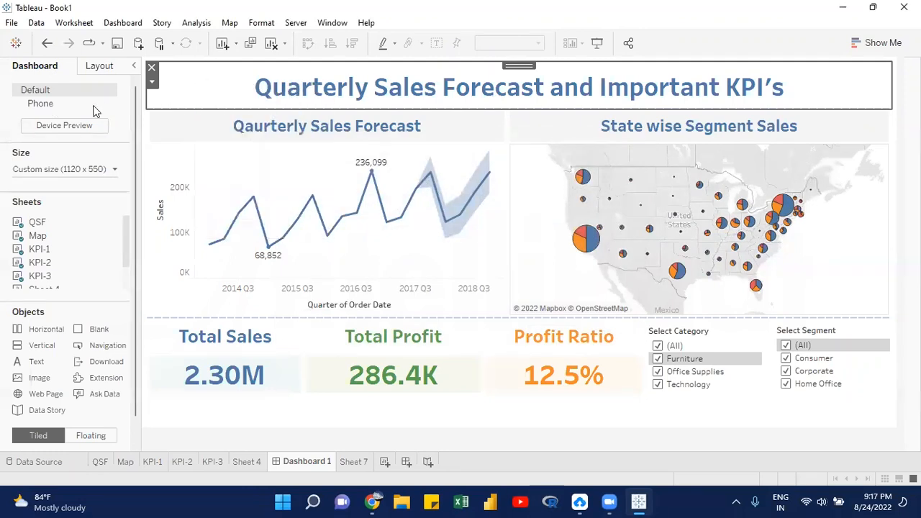
{"action": "left_click", "coordinate": [105, 109]}
{"action": "left_click", "coordinate": [690, 423]}
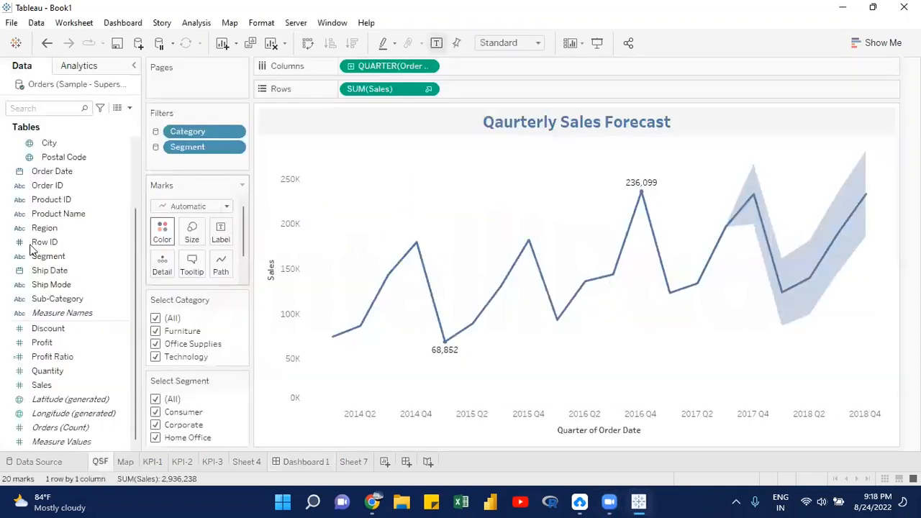
Step: Add a linear trend line to the quarterly sales chart on the QSF sheet, and replace it with a curved trend model
{"action": "left_click_drag", "start_coordinate": [41, 241], "coordinate": [388, 164]}
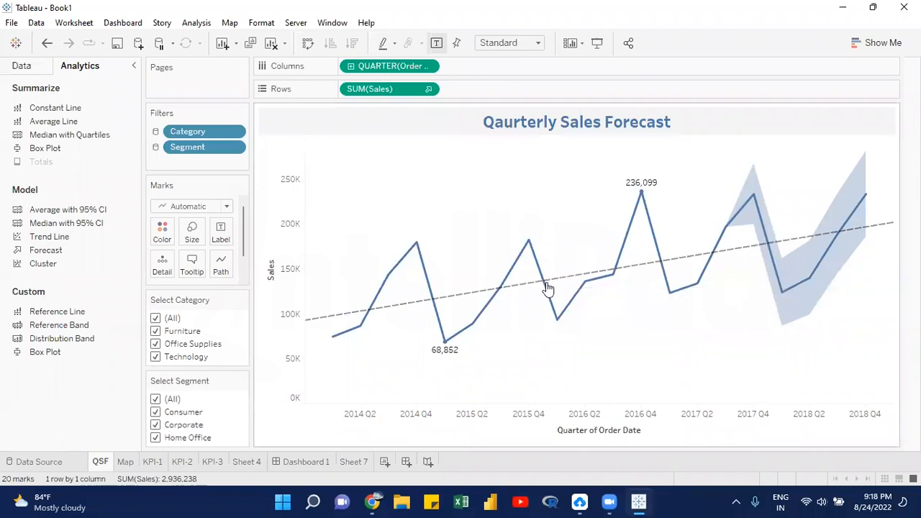
{"action": "mouse_move", "coordinate": [559, 284]}
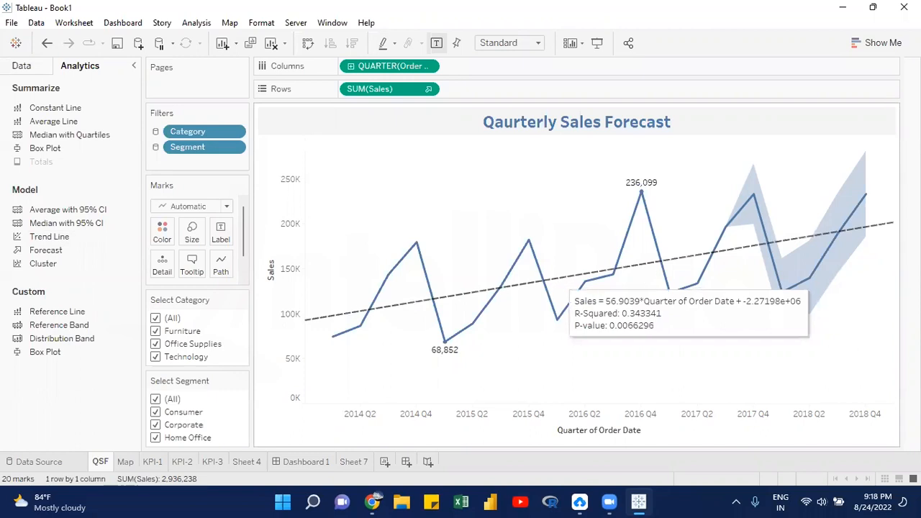
{"action": "left_click", "coordinate": [809, 273]}
{"action": "left_click", "coordinate": [524, 84]}
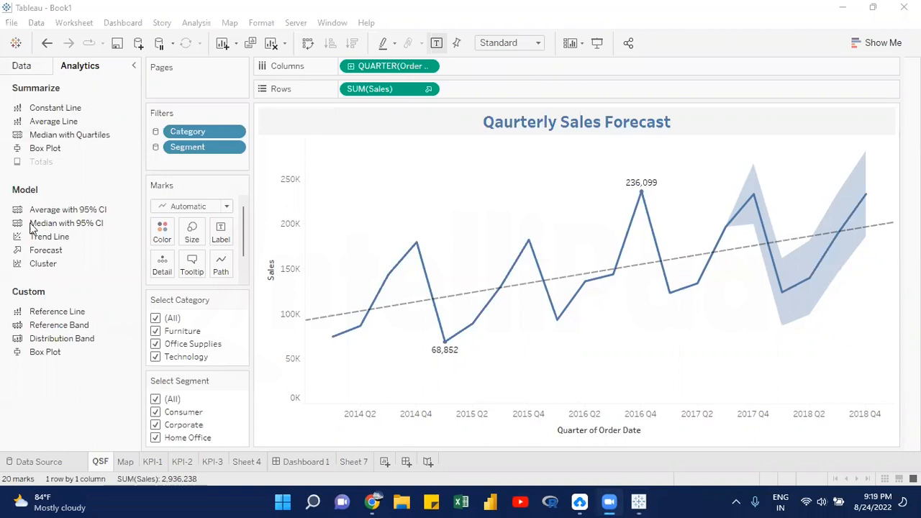
{"action": "left_click_drag", "start_coordinate": [59, 237], "coordinate": [483, 179]}
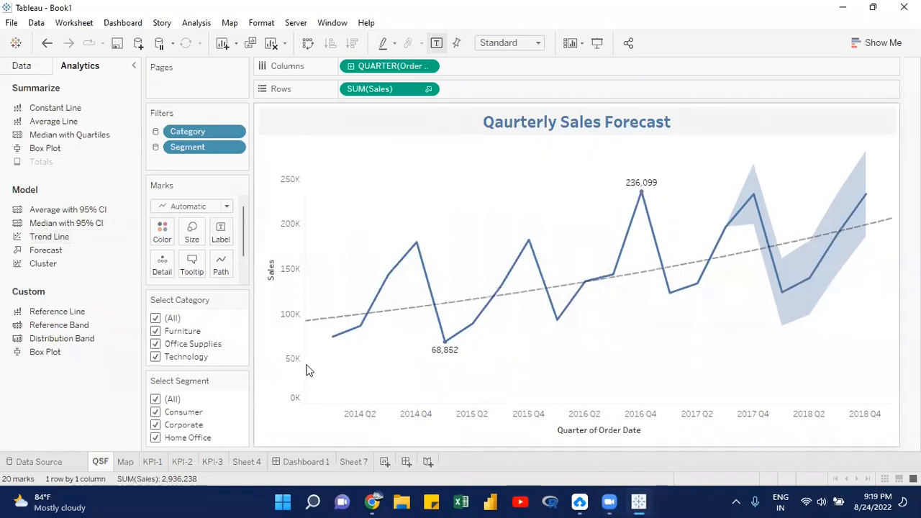